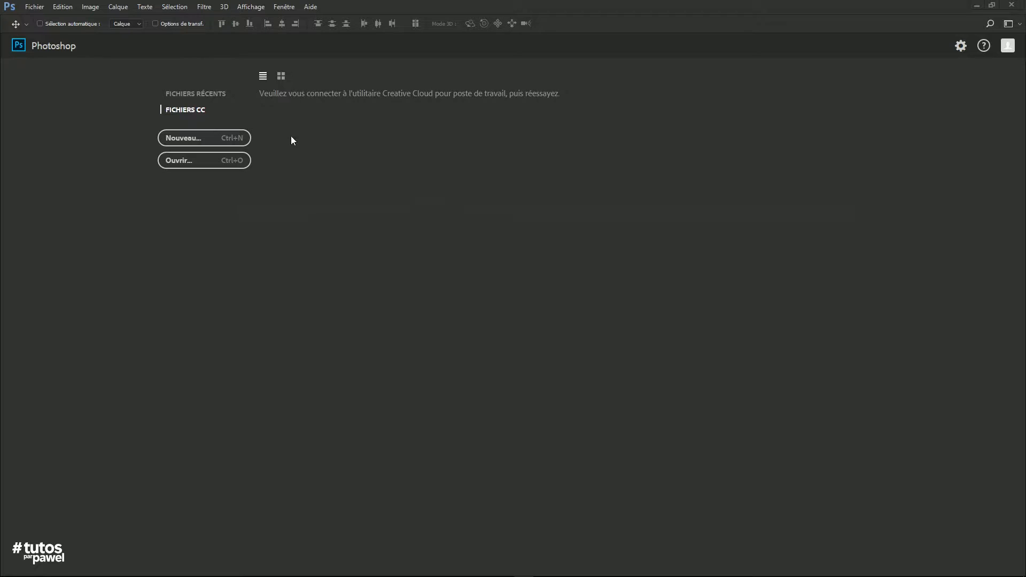
Set up a new document 55 mm wide and 85 mm high at a resolution of 300 pixels per inch.
left_click(201, 137)
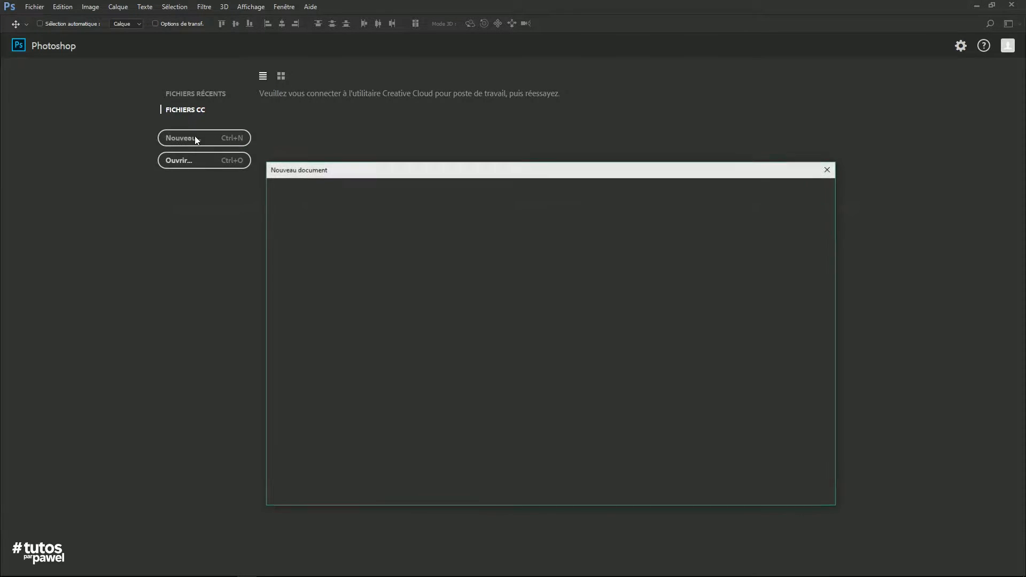
left_click(758, 269)
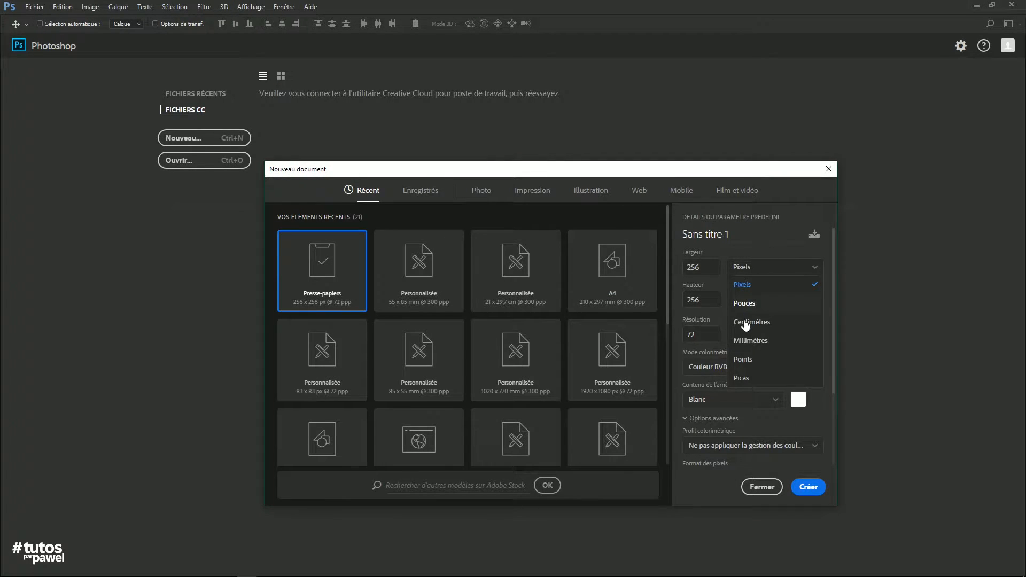
left_click(748, 341)
type("8")
type("55")
key("Tab")
type("8")
key("Tab")
key("Tab")
key("Tab")
type("300")
key("Tab")
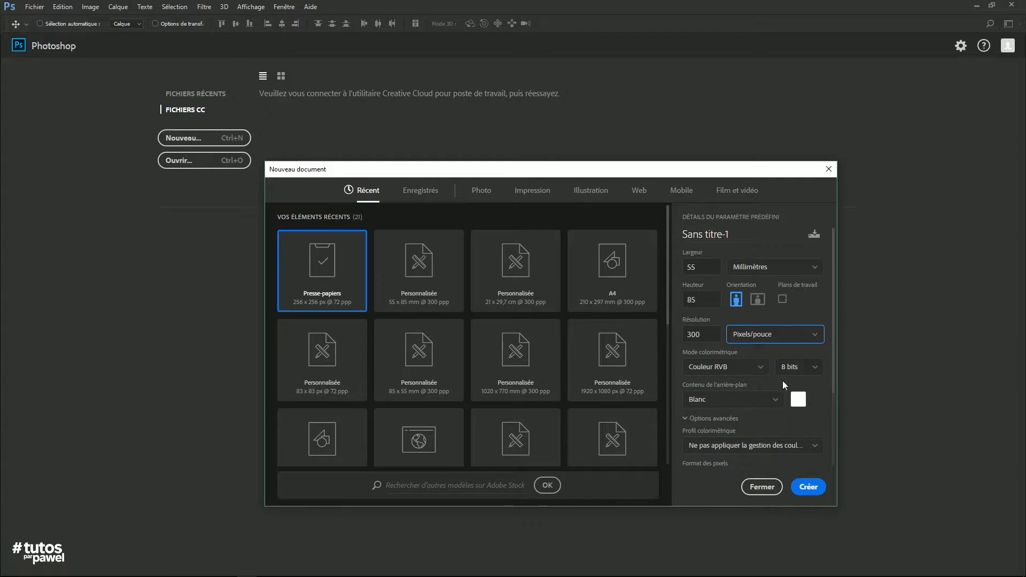
Save the document settings as a preset named "Carte de visite" and create the document from it.
left_click(814, 235)
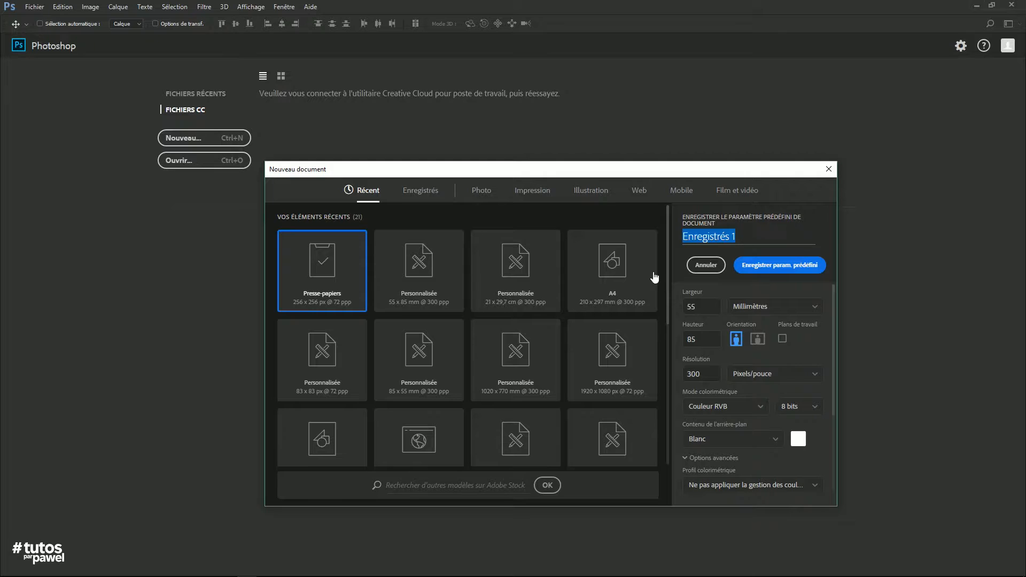
type("Carte de visite")
left_click(770, 265)
left_click(405, 202)
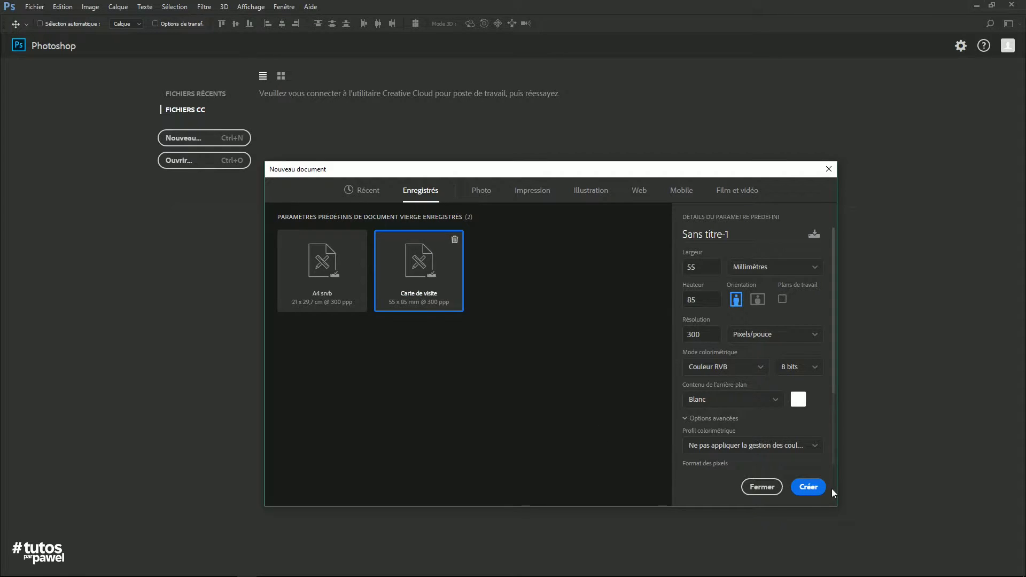
left_click(808, 487)
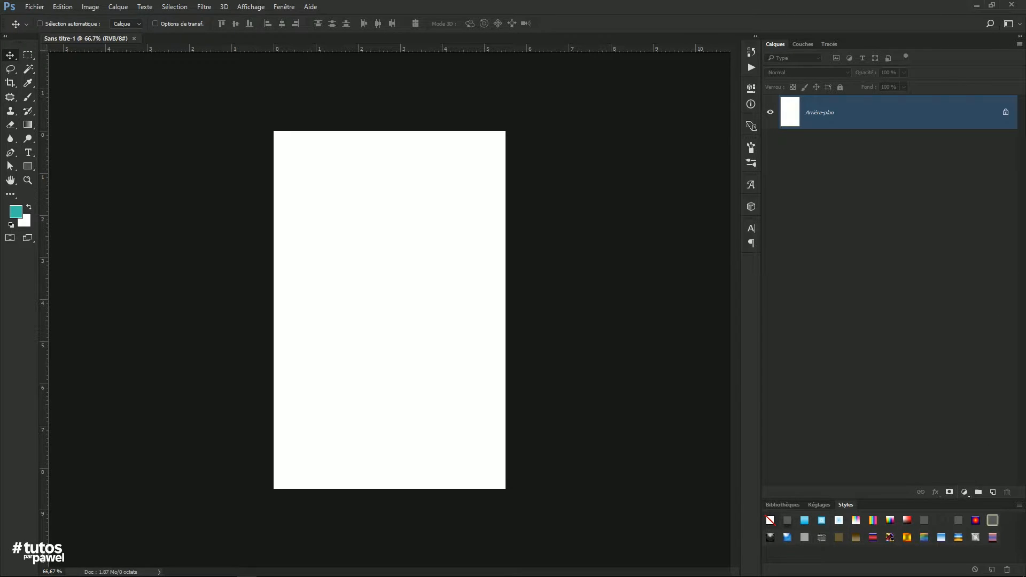
Add a solid colour fill layer with hue 40°, saturation 37% and brightness 76%.
left_click(963, 492)
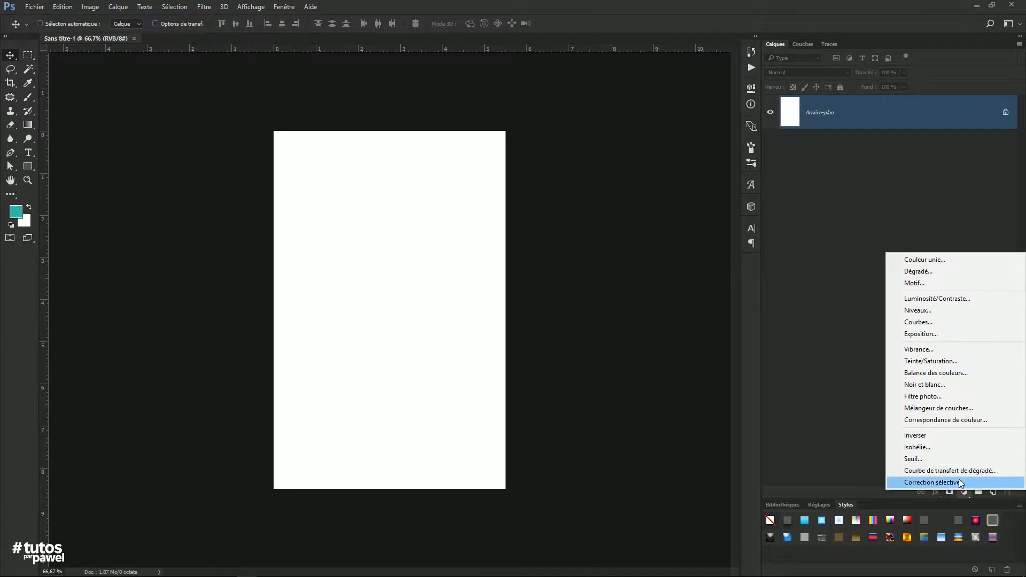
left_click(915, 260)
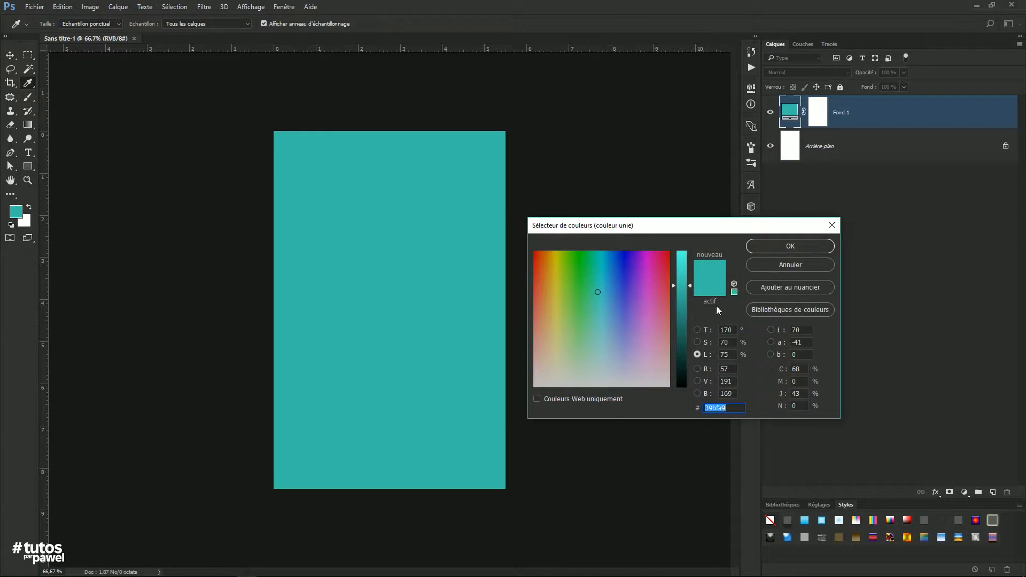
left_click(726, 329)
type("40")
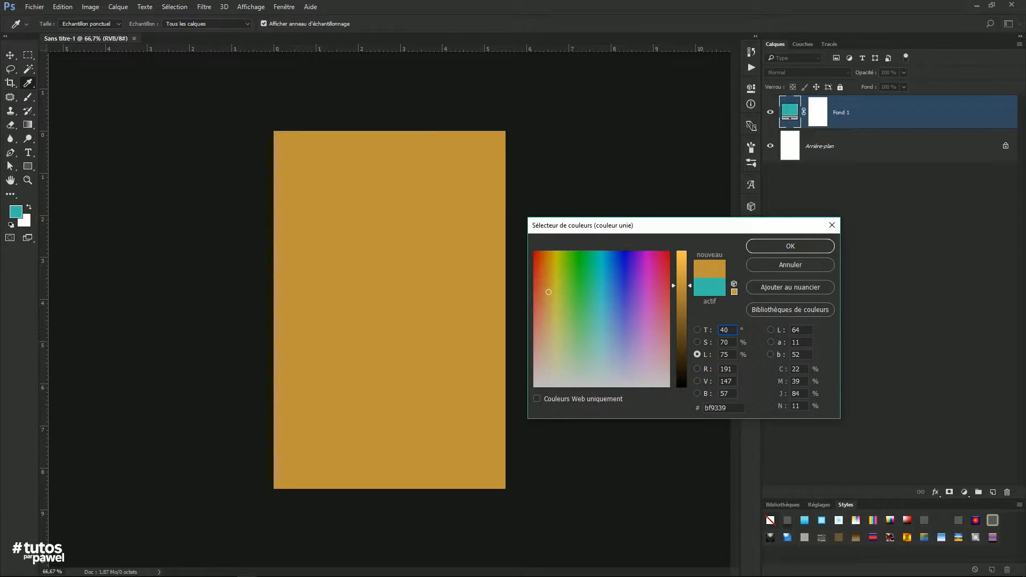
key("Tab")
type("37")
key("Tab")
type("76")
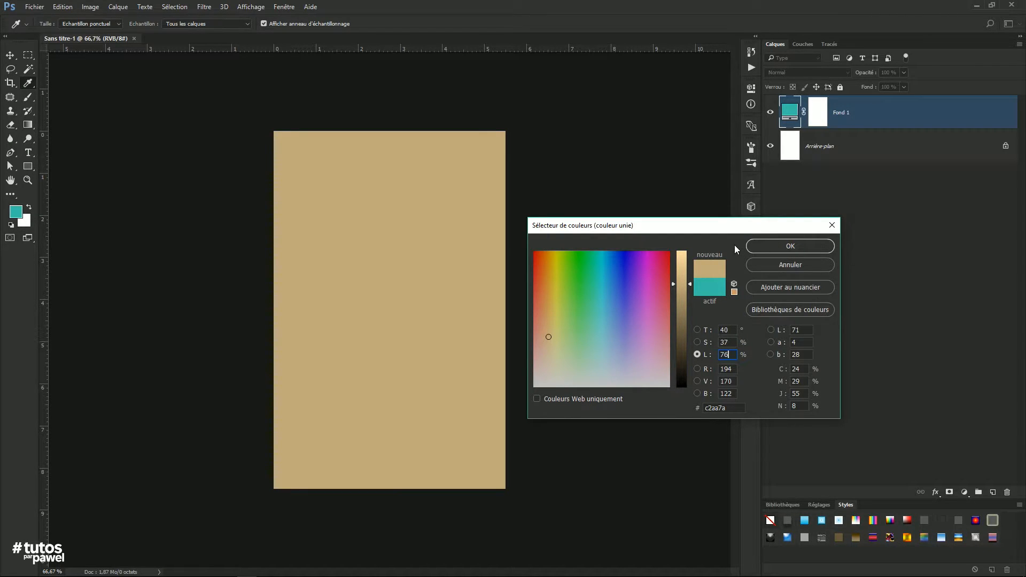
left_click(779, 245)
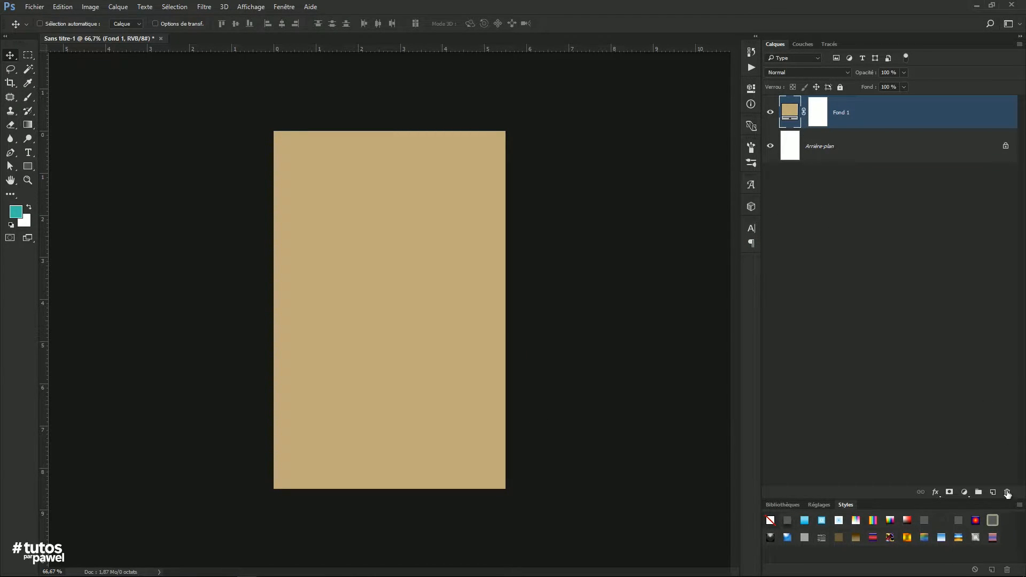
Add a second solid colour fill layer with hue 40°, saturation 26% and brightness 74%, and compare it with the first.
left_click(964, 493)
left_click(918, 258)
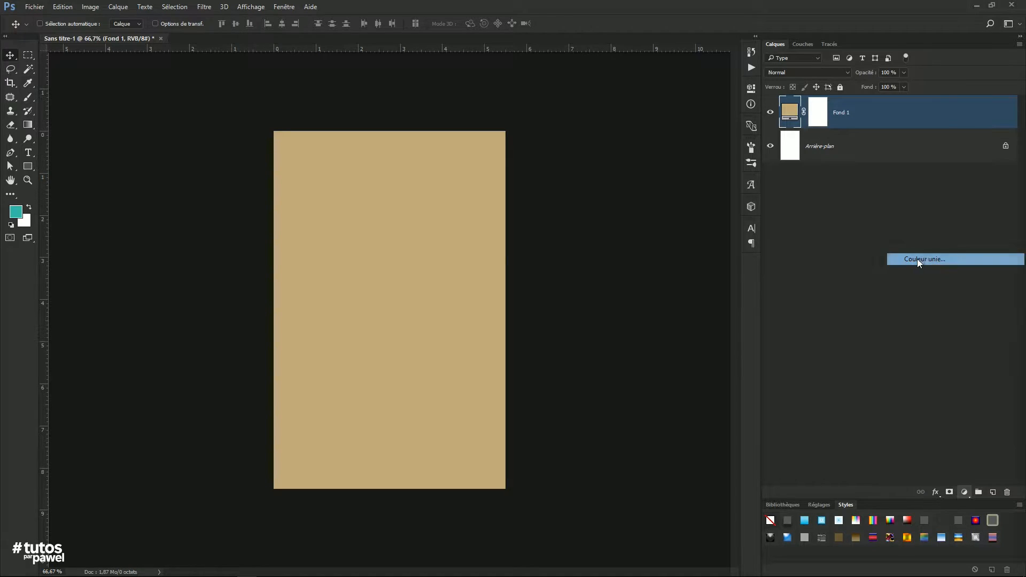
key("Tab")
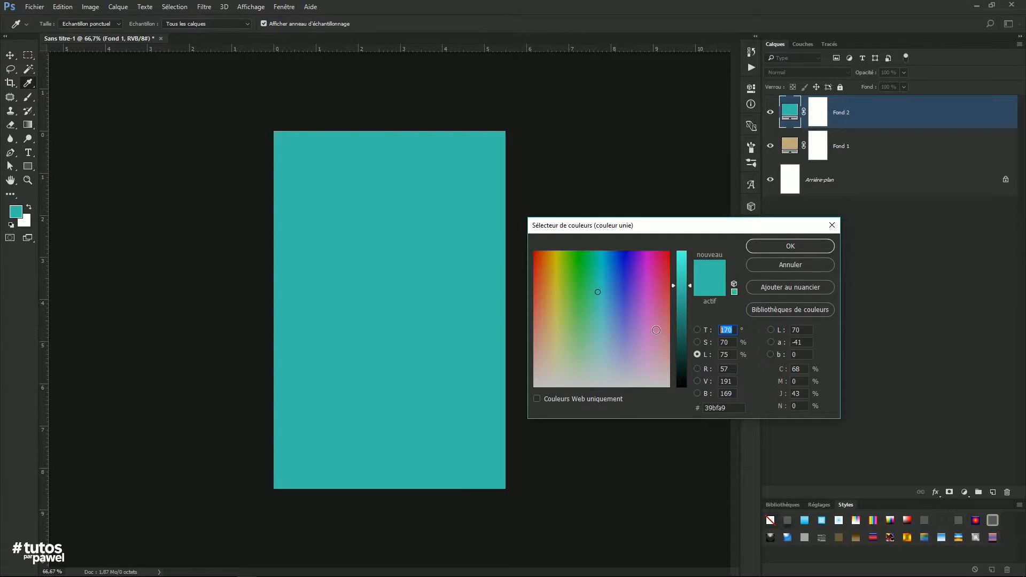
type("40")
key("Tab")
type("26")
key("Tab")
type("74")
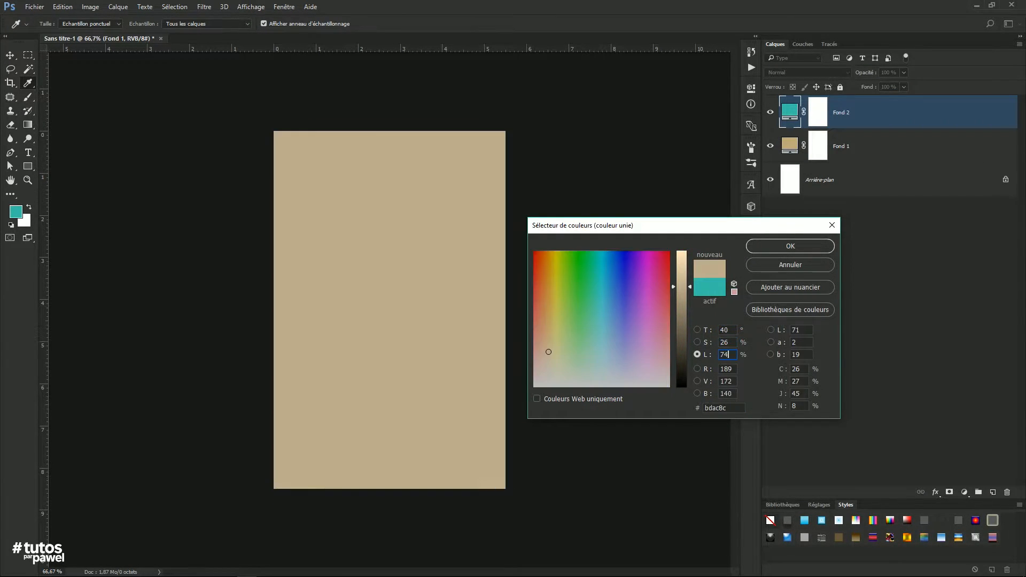
left_click(787, 246)
left_click(769, 119)
left_click(770, 118)
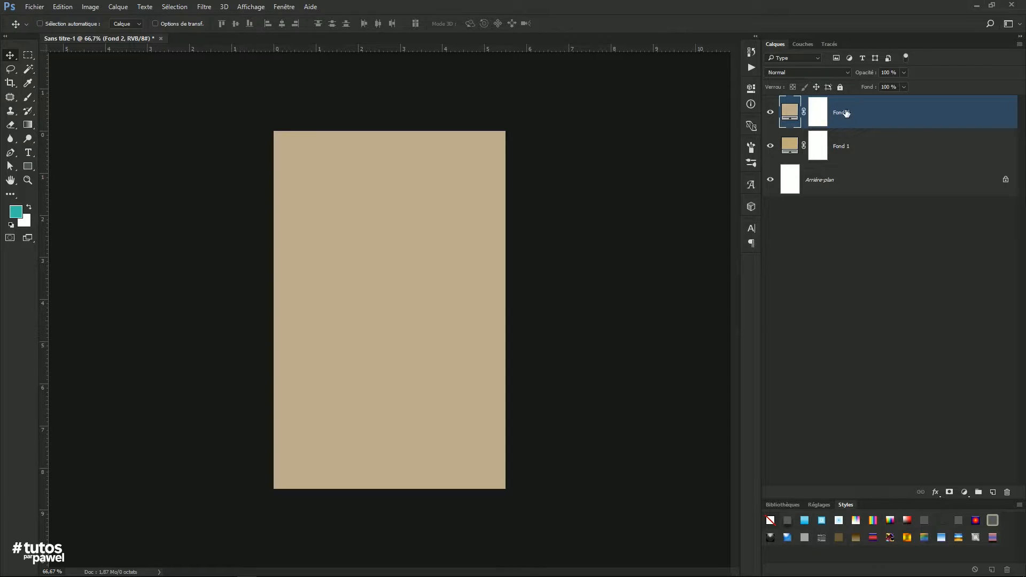
Convert the Fond 2 layer to a smart object and set its blend mode to Eclaircir.
right_click(862, 112)
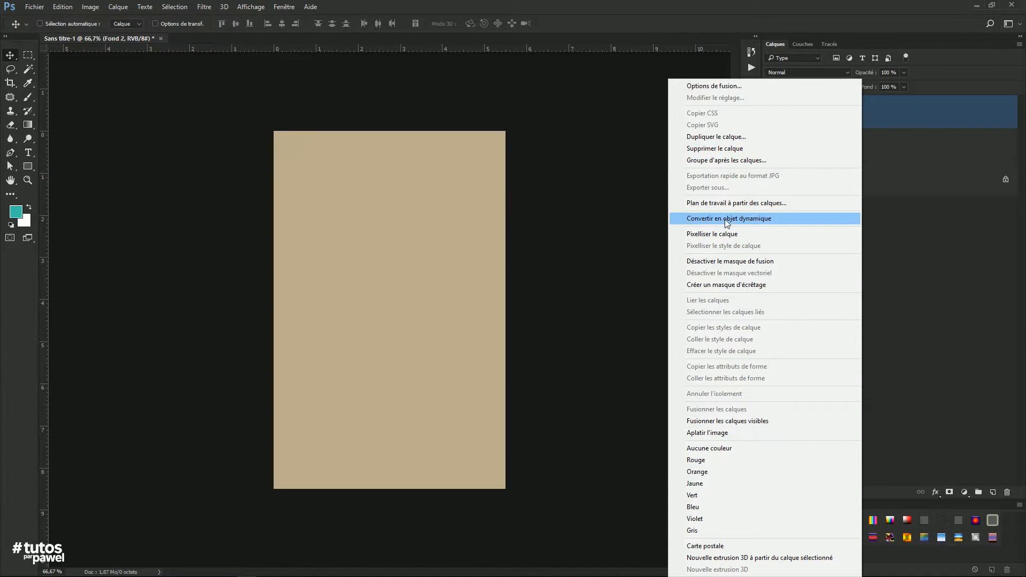
left_click(769, 218)
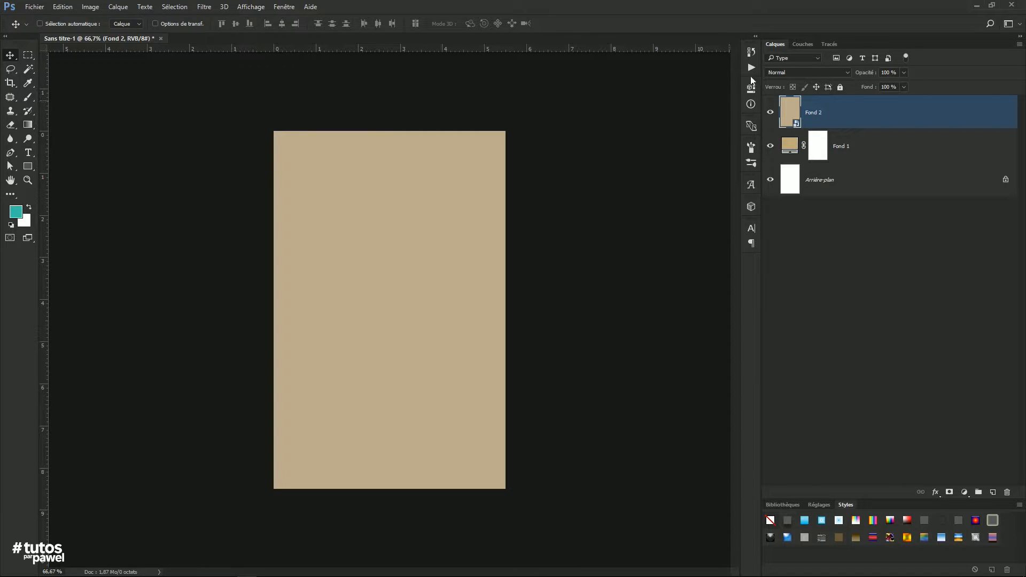
left_click(806, 72)
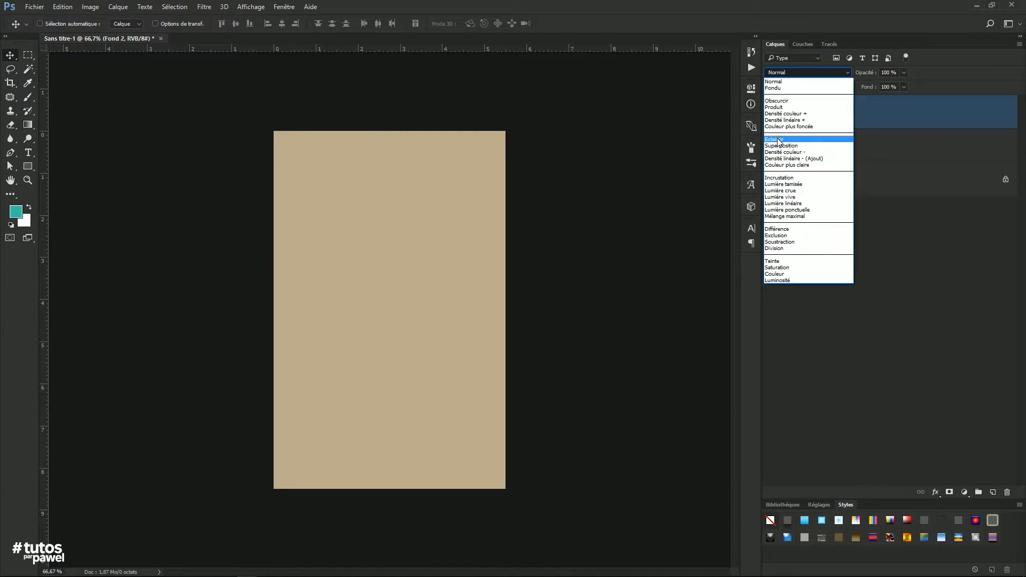
left_click(778, 140)
Apply a monochromatic Gaussian Add Noise filter to the Fond 2 layer, slightly reducing the noise amount.
left_click(204, 7)
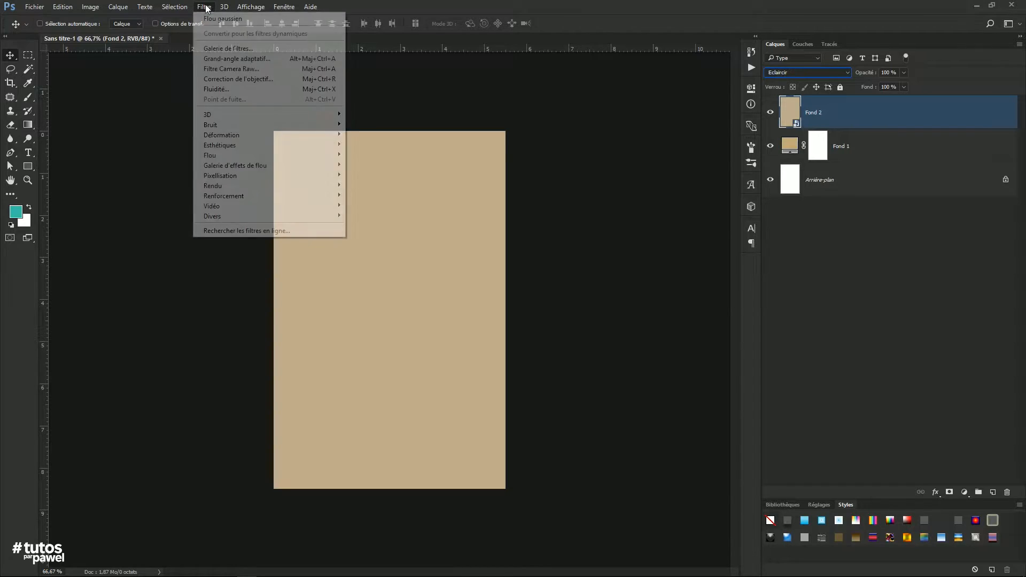
mouse_move(211, 126)
left_click(148, 125)
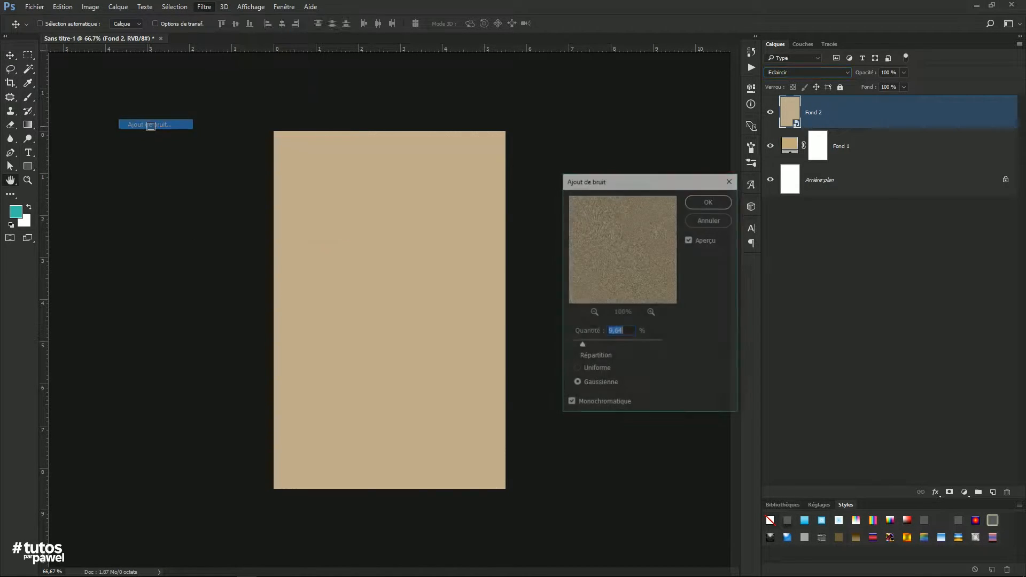
scroll(417, 336, "up", 2)
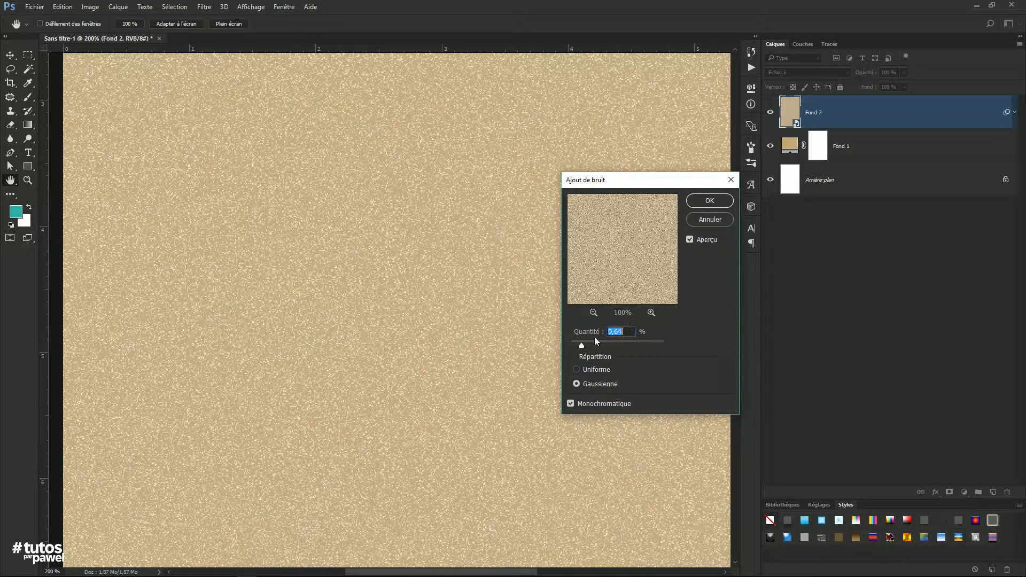
left_click_drag(581, 346, 578, 347)
left_click(702, 199)
scroll(465, 295, "down", 2)
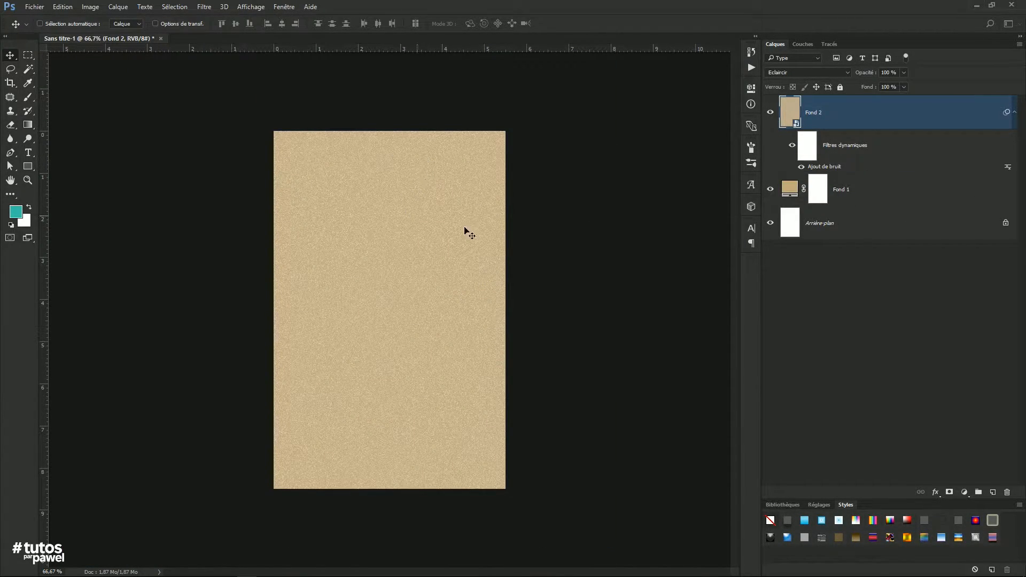
Group the Fond 1 and Fond 2 layers and name the group "Fond".
left_click(865, 187, "shift")
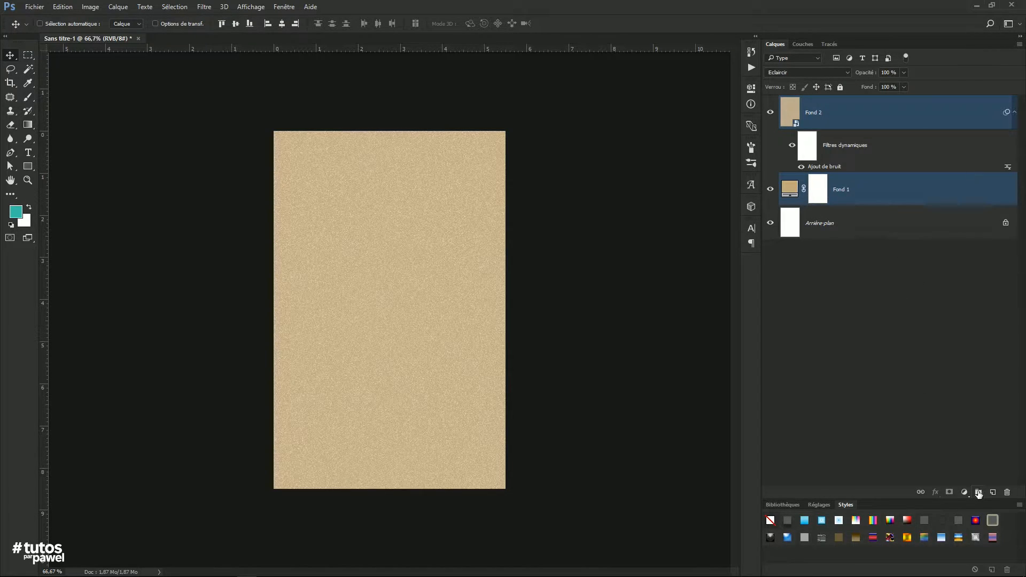
left_click(978, 492)
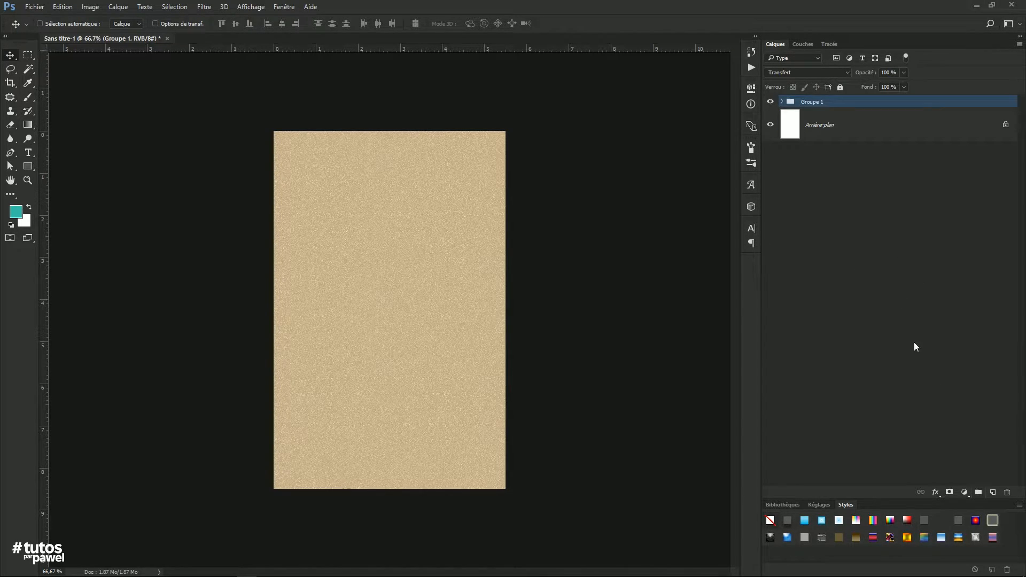
double_click(810, 103)
type("Fond")
key("Return")
Create a new empty layer group above the Fond group and name it "Neige".
left_click(978, 492)
double_click(816, 103)
type("Neige")
key("Return")
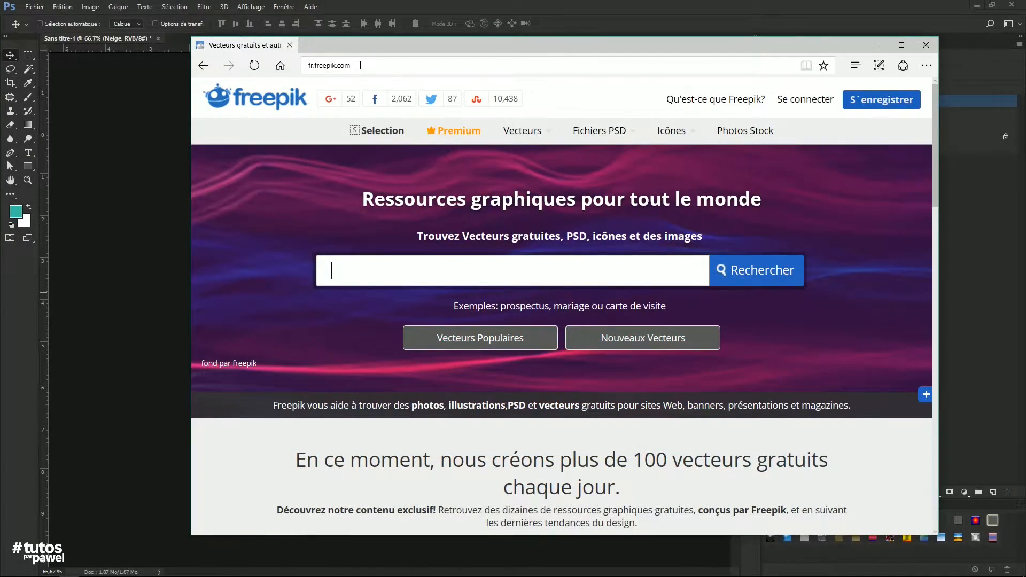
Switch to the browser, search Freepik for "flocon" and restrict the results to icons.
left_click_drag(395, 45, 382, 55)
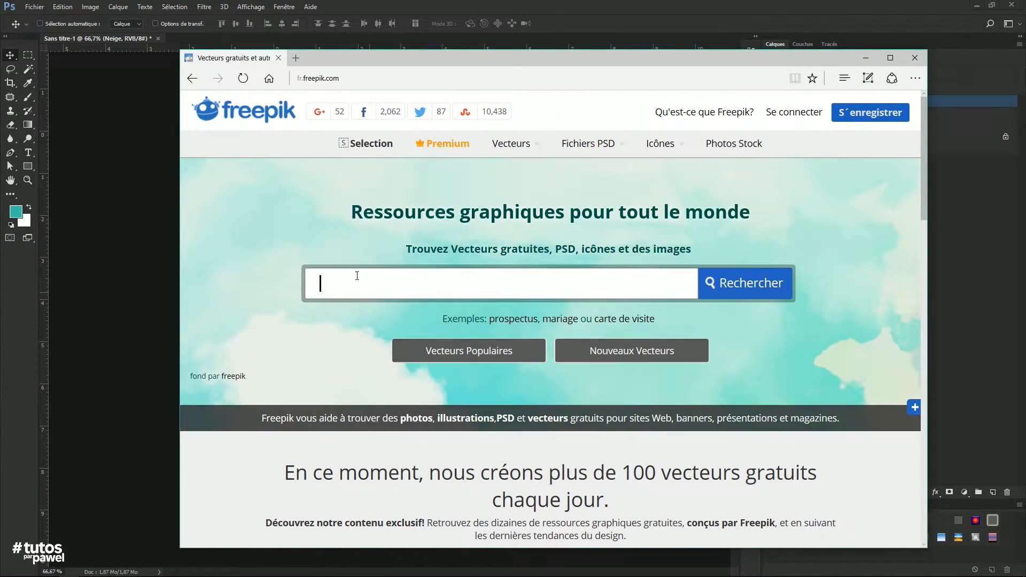
type("flocon")
key("Return")
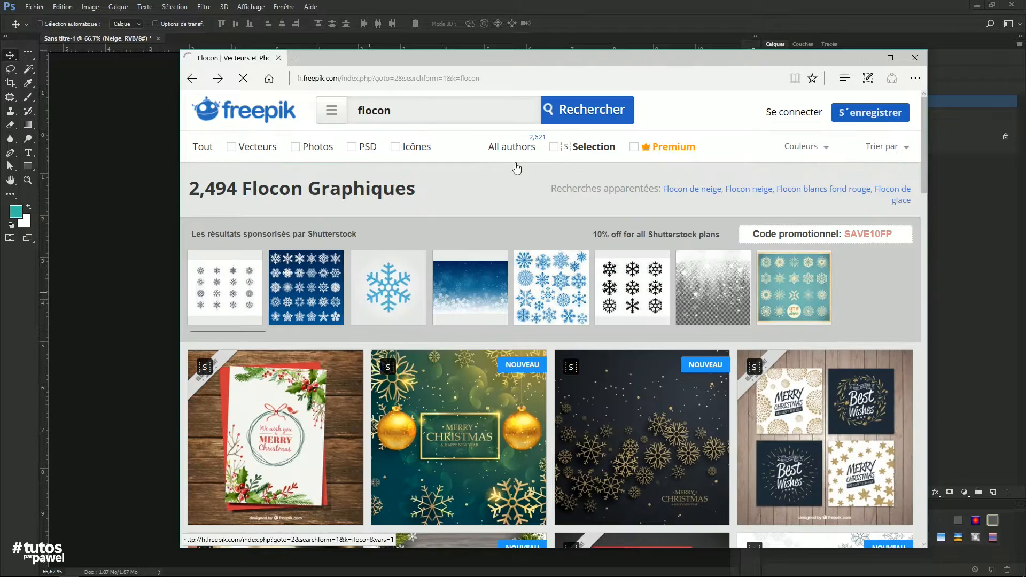
left_click(395, 149)
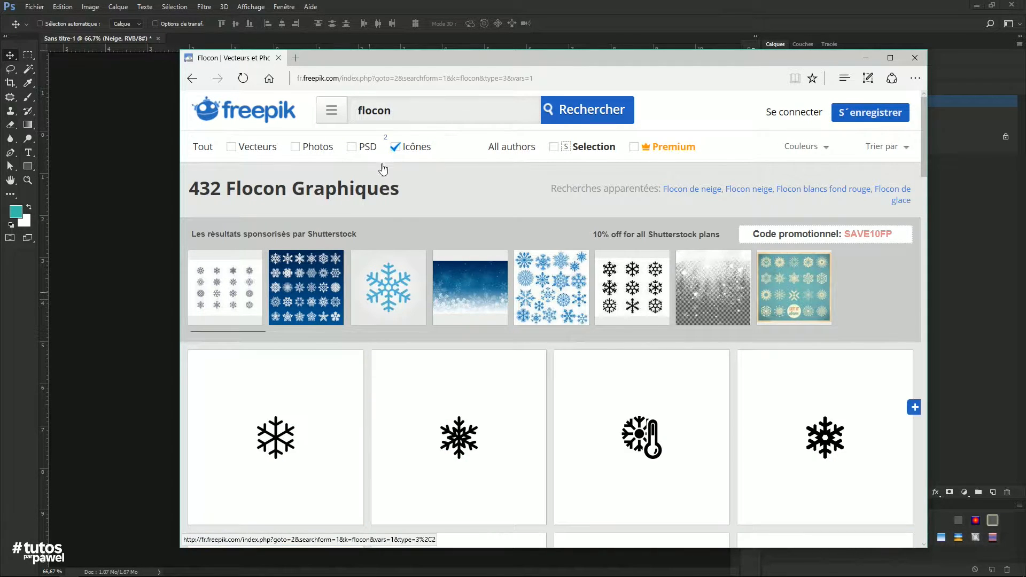
Browse the snowflake icons, choose a six-branched "Flocon de neige" icon with a star-shaped centre and open its Flaticon page.
scroll(545, 327, "down", 6)
scroll(552, 384, "down", 15)
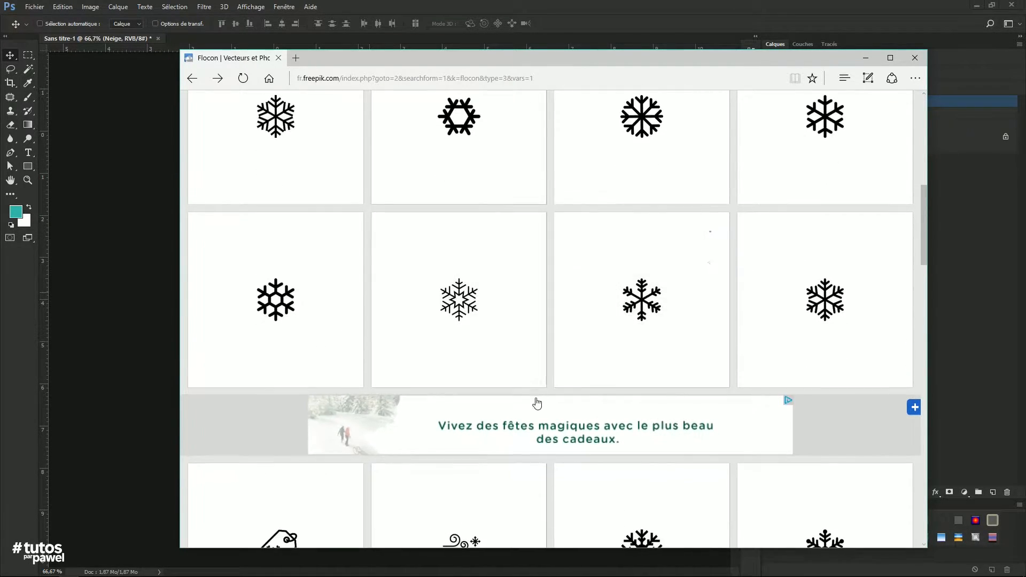
scroll(571, 337, "down", 6)
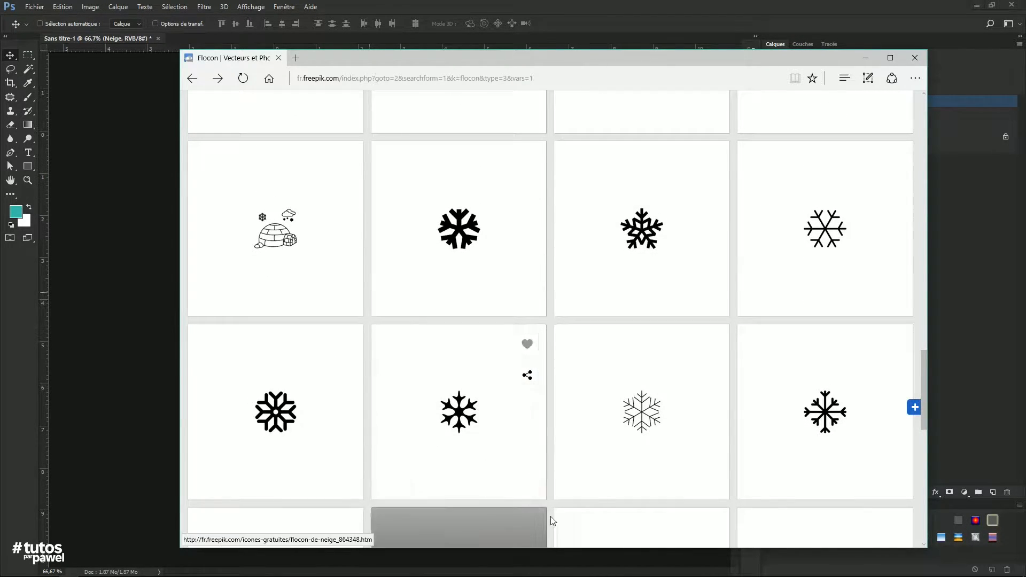
scroll(430, 484, "down", 3)
scroll(517, 439, "down", 4)
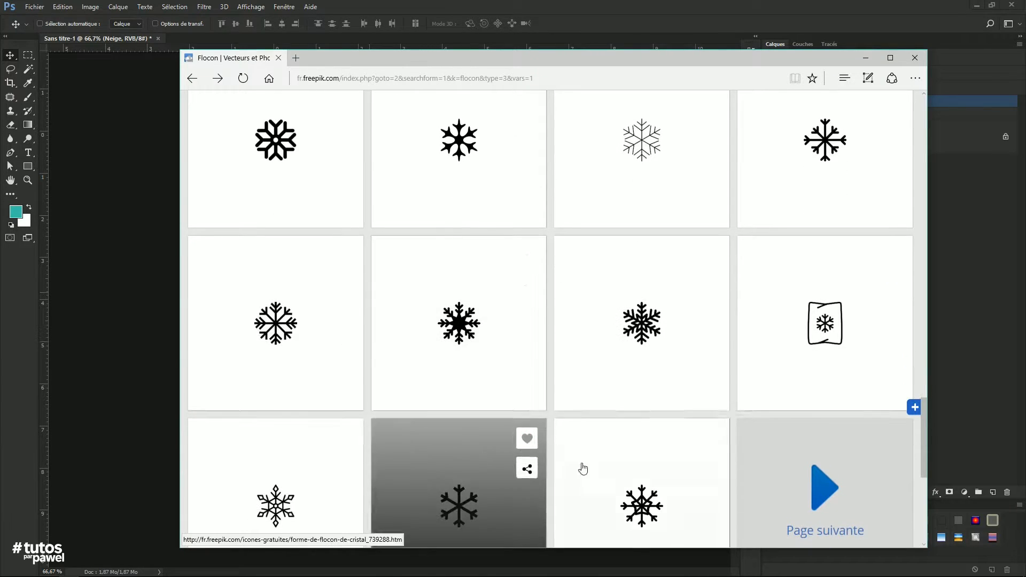
left_click(626, 188)
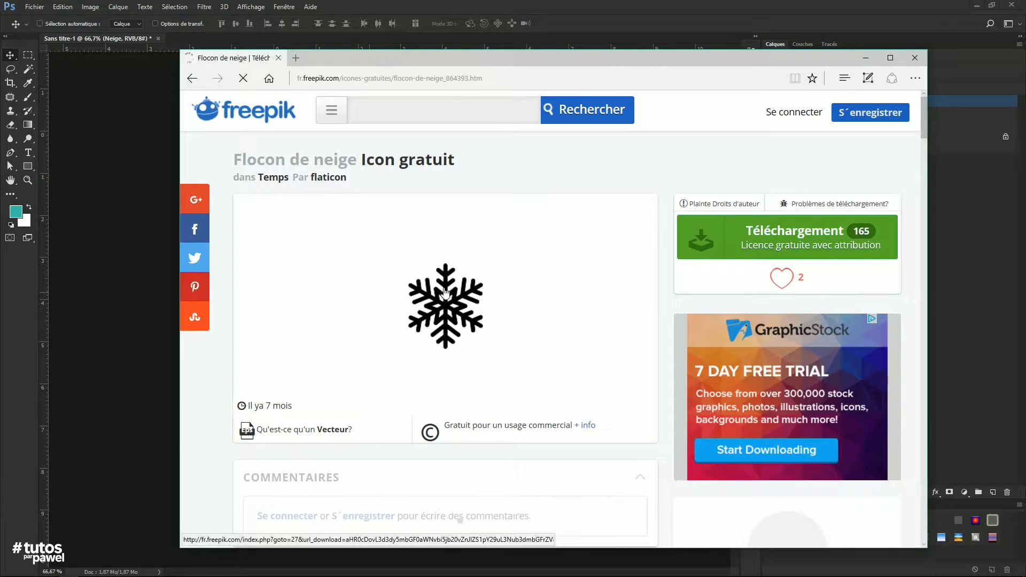
left_click(438, 302)
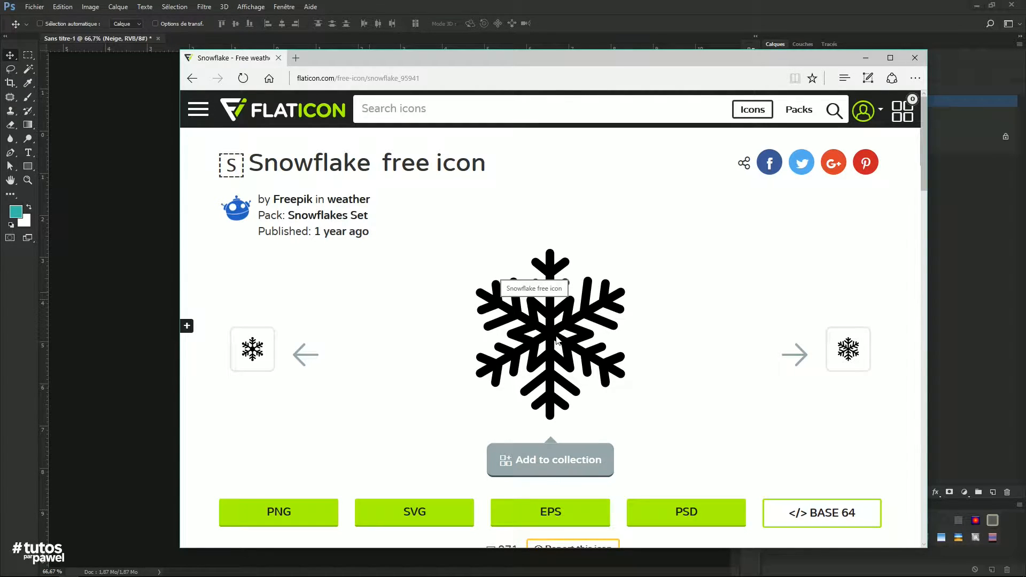
Copy the snowflake image from the Flaticon page and switch back to the Photoshop document.
right_click(556, 340)
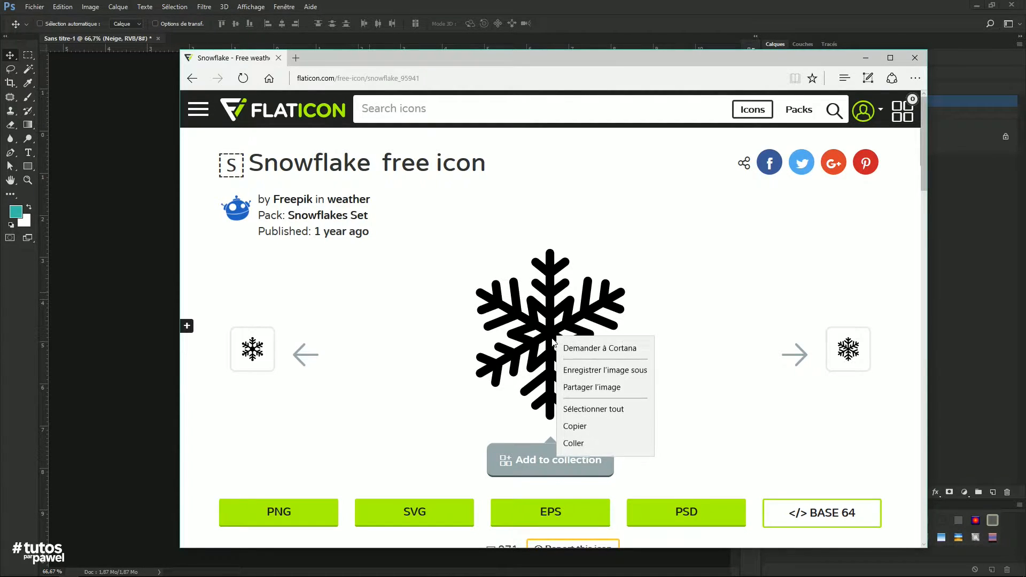
left_click(575, 427)
left_click(135, 269)
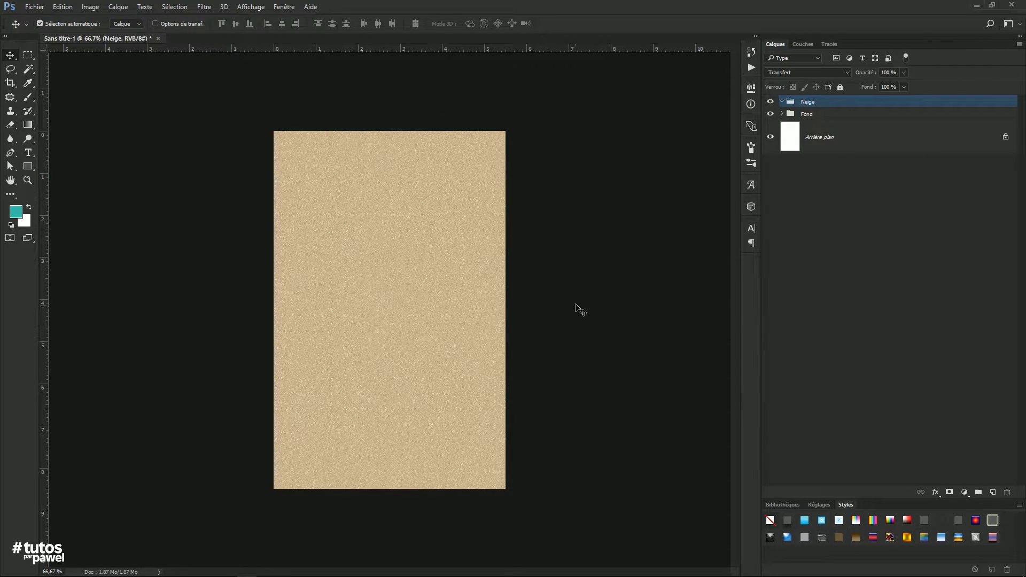
Paste the copied snowflake, select its outline and define it as a brush preset named "Flocon".
key("ctrl+v")
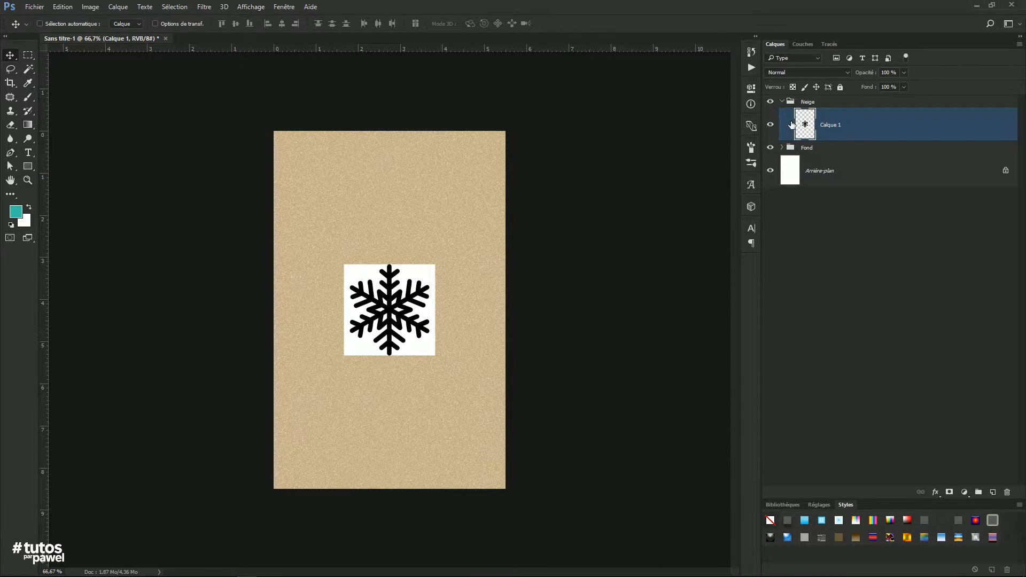
left_click(803, 125, "ctrl")
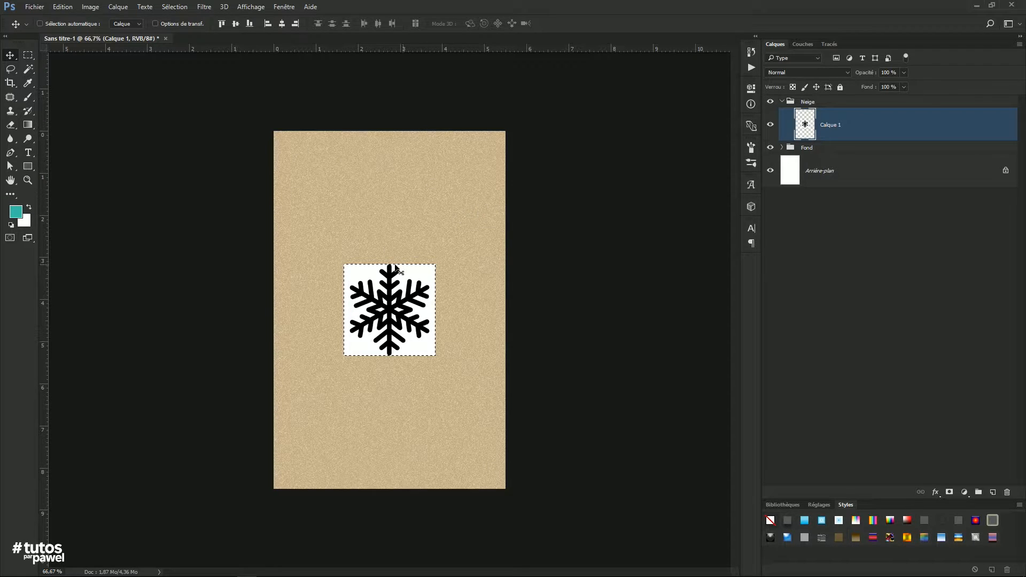
left_click(89, 7)
mouse_move(69, 10)
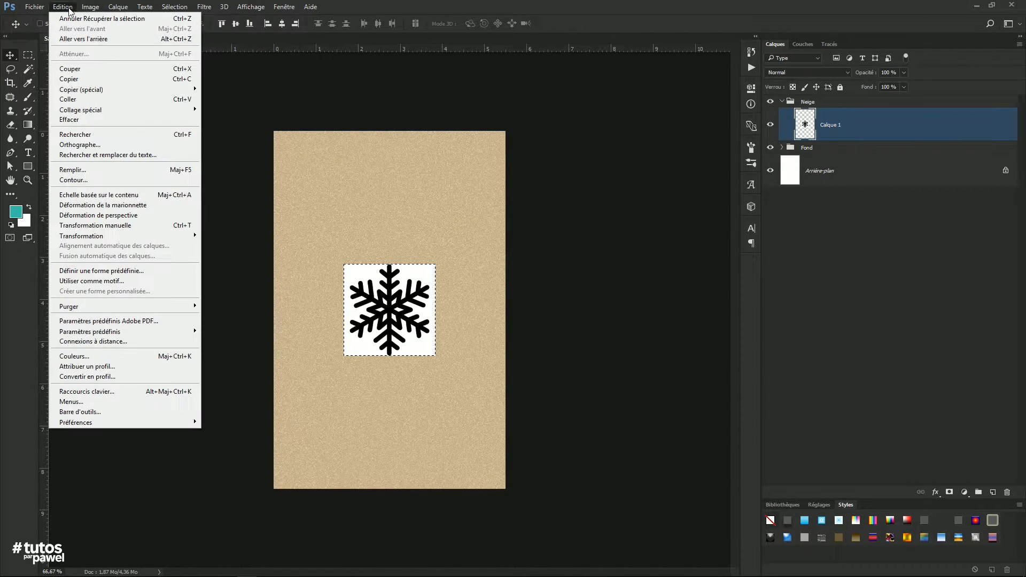
left_click(152, 270)
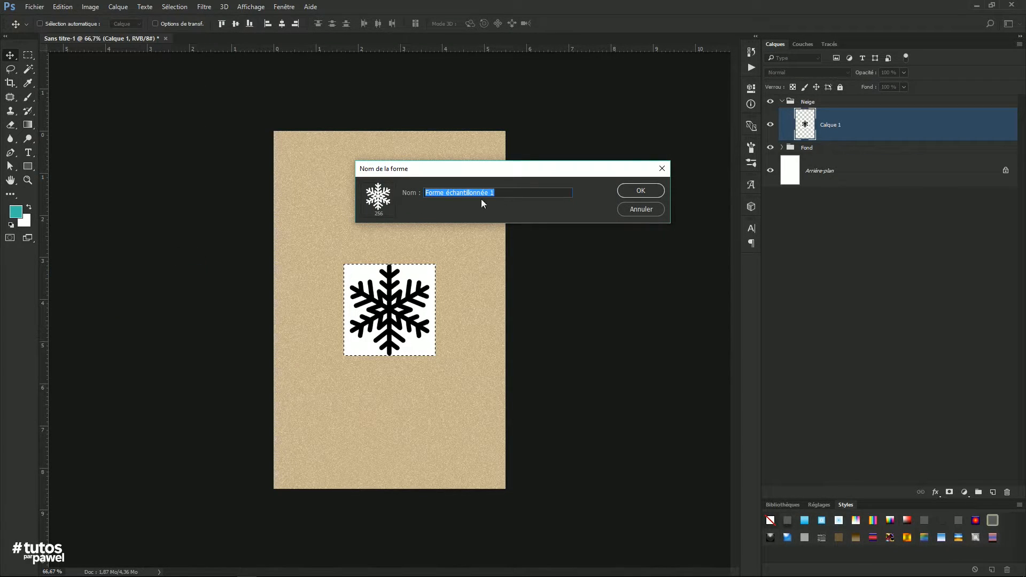
type("Flocon")
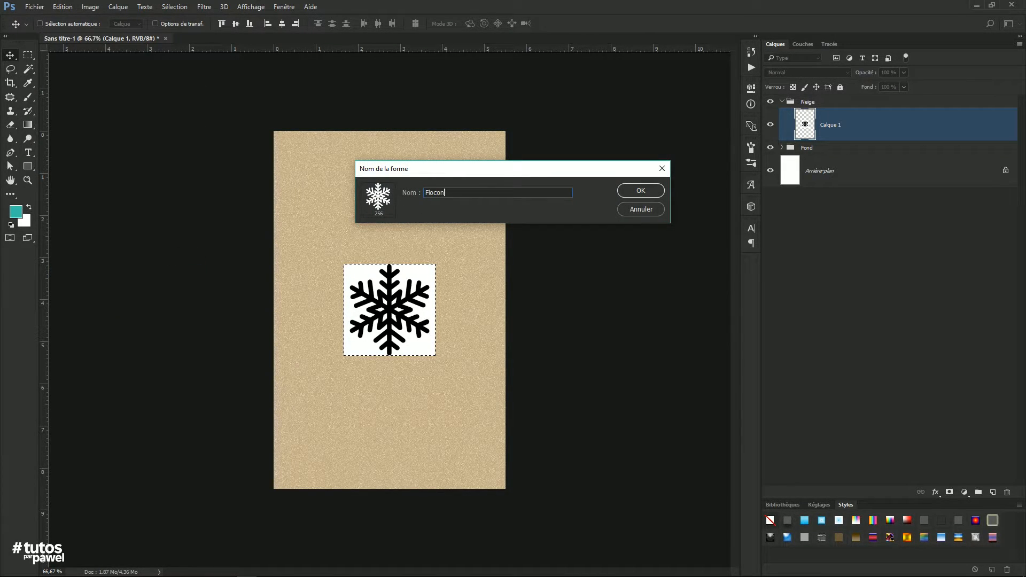
key("Return")
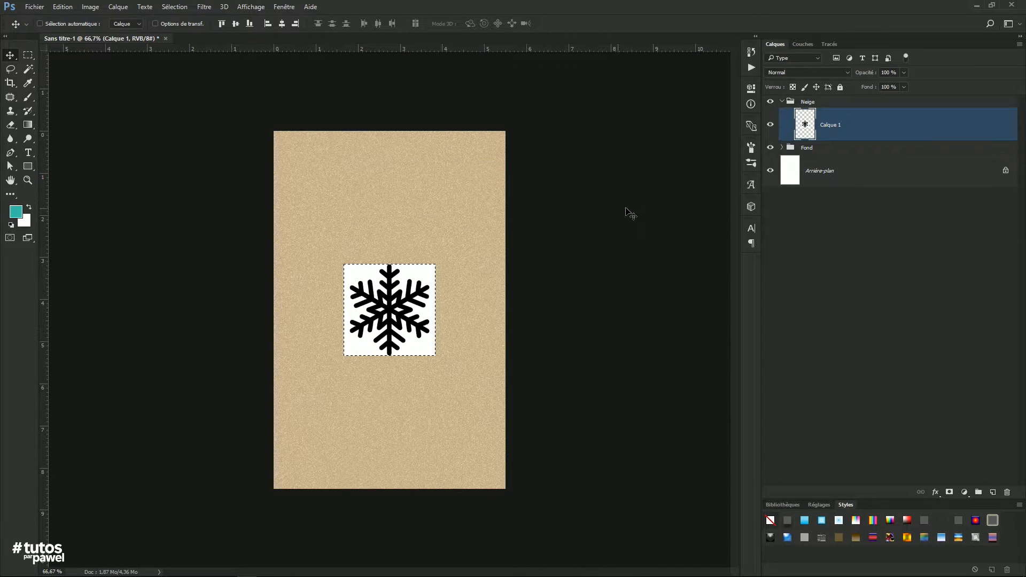
Replace the pasted snowflake layer with a new empty layer in the Neige group, then deselect and activate the Brush tool.
left_click(771, 125)
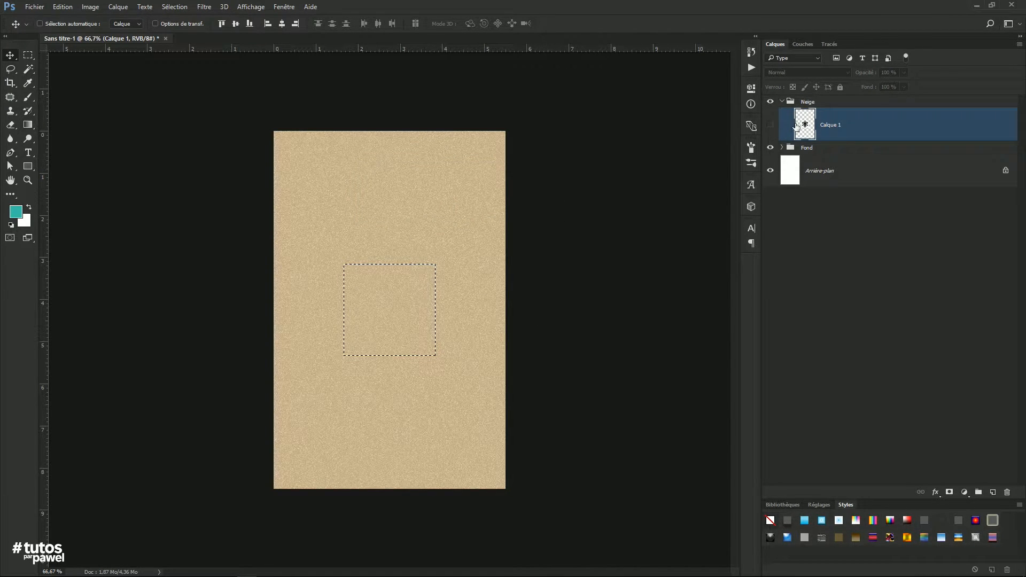
left_click_drag(805, 125, 1006, 492)
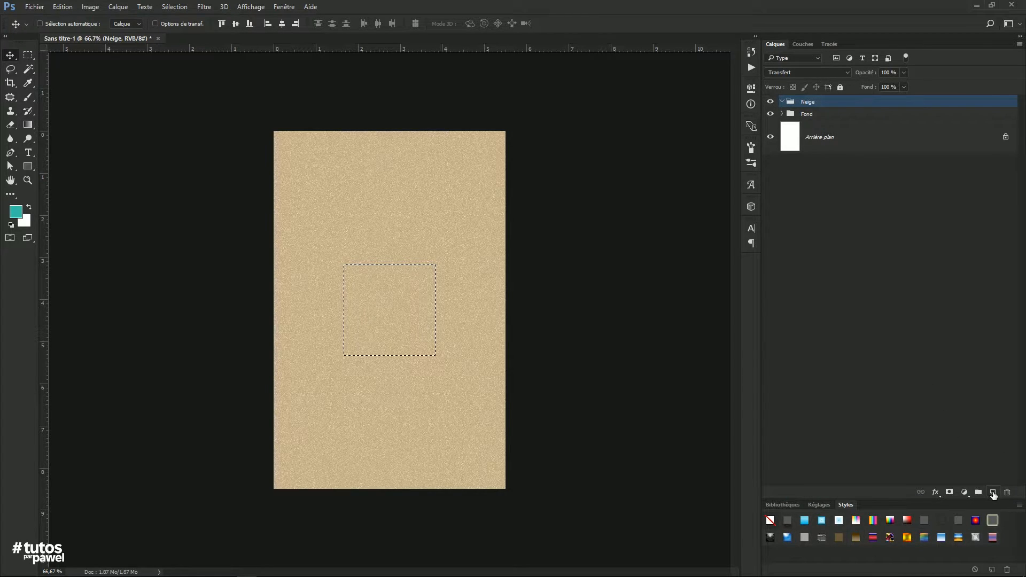
left_click(992, 492)
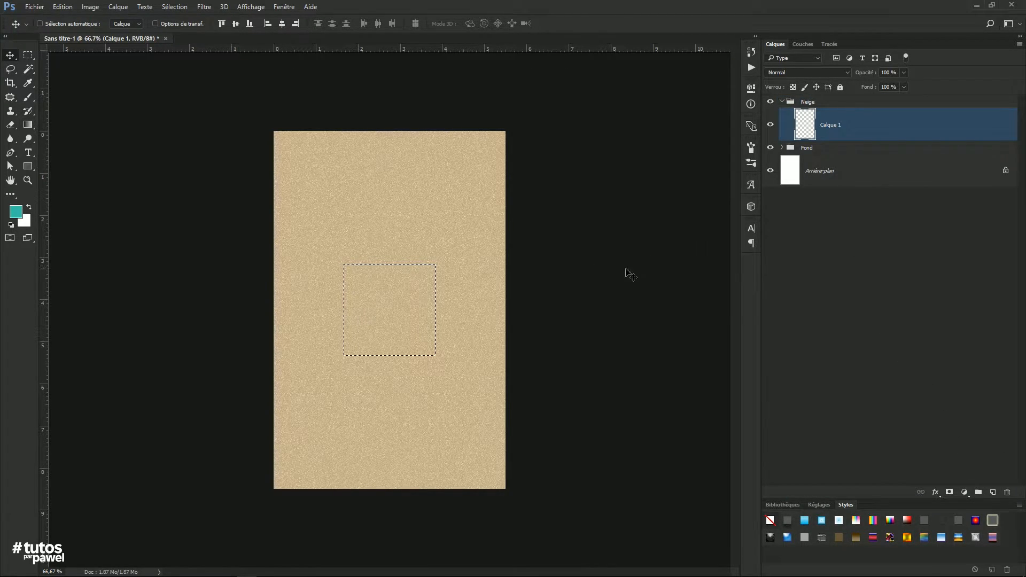
key("ctrl+d")
left_click(29, 98)
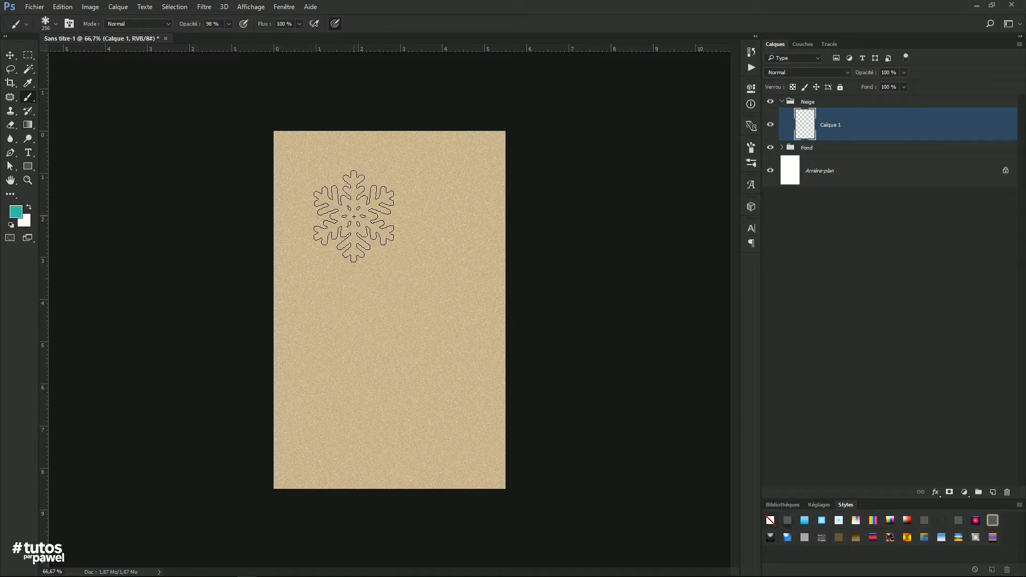
left_click(353, 216)
key("ctrl+z")
left_click(400, 293)
left_click(381, 372)
key("ctrl+z")
key("ctrl+z")
key("ctrl+z")
key("ctrl+alt+z")
Swap the foreground colour to white and rename the empty layer in the Neige group "Arrière plan".
key("x")
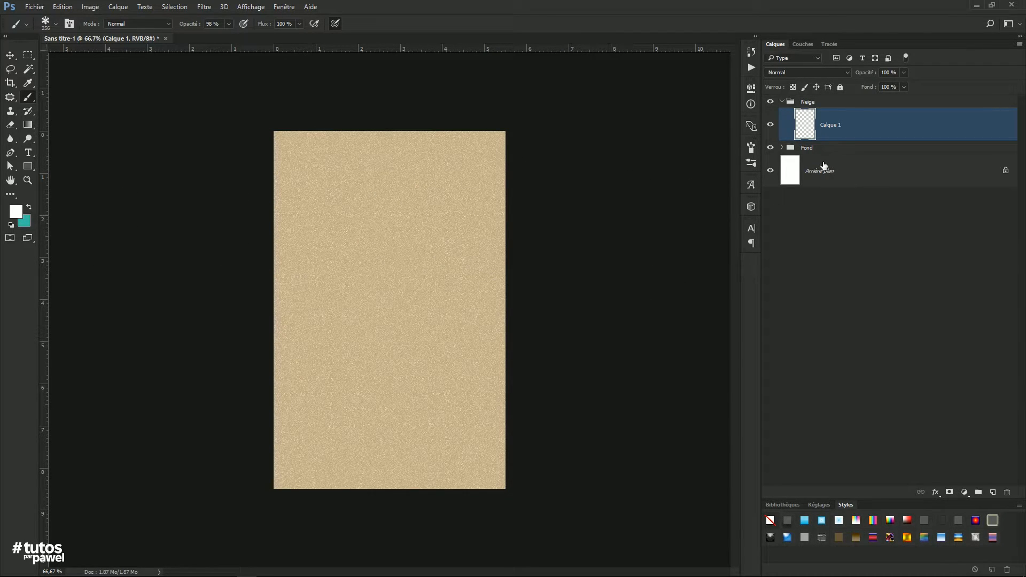
double_click(828, 125)
type("Arrière p")
type("lan")
key("Return")
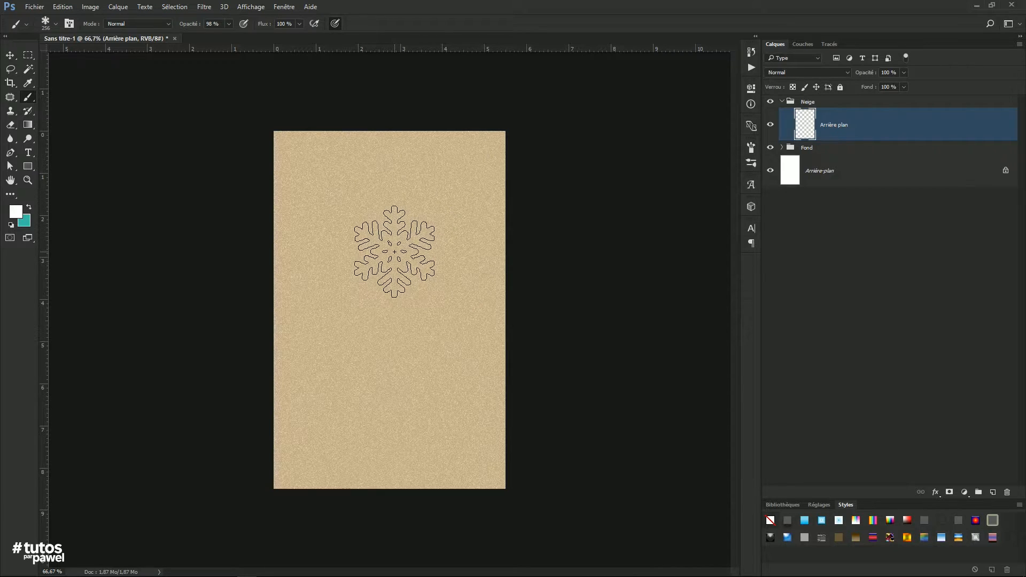
Open the brush settings and set the snowflake tip's spacing to 189%.
key("F5")
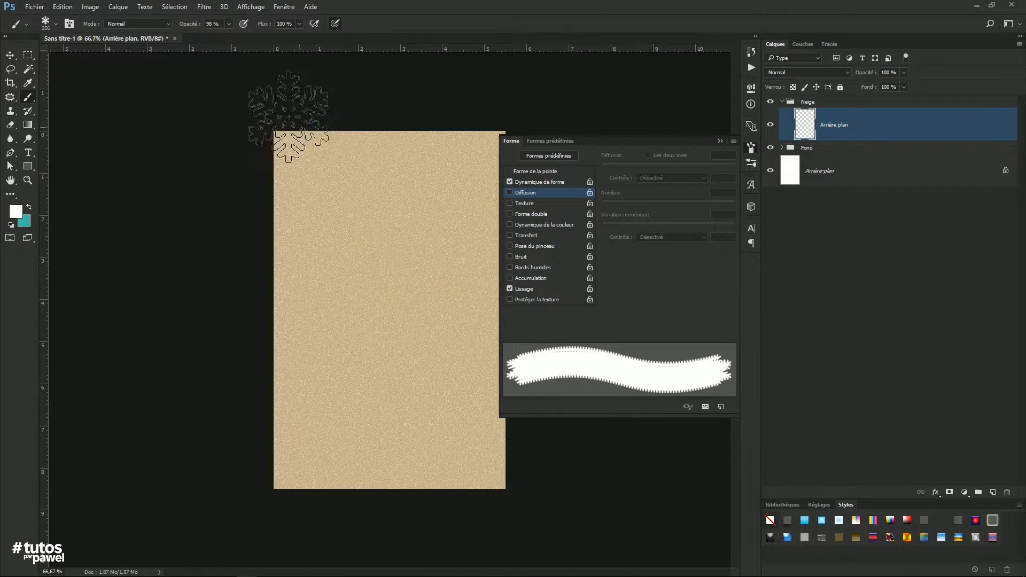
left_click(283, 7)
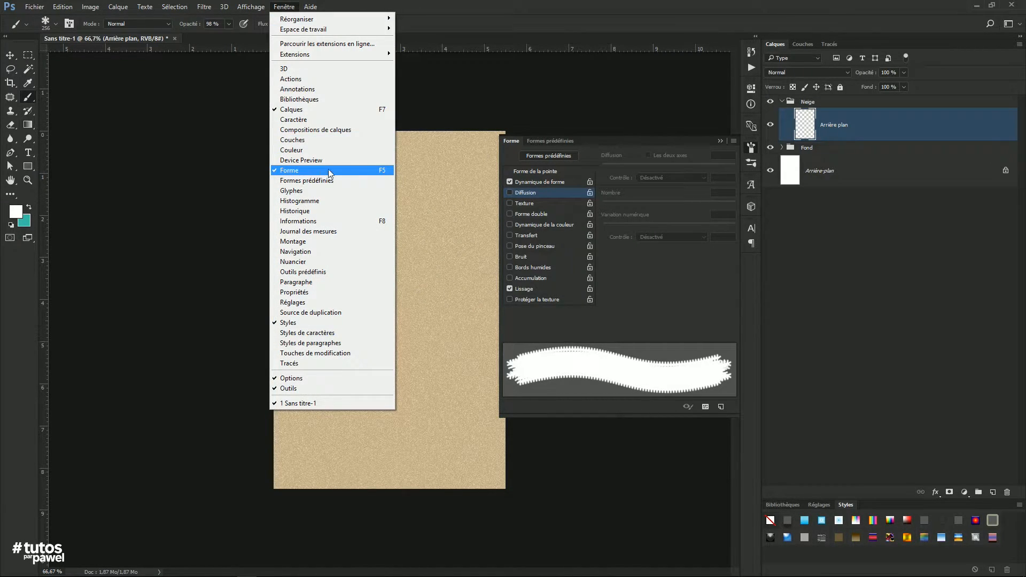
left_click(662, 284)
left_click(538, 183)
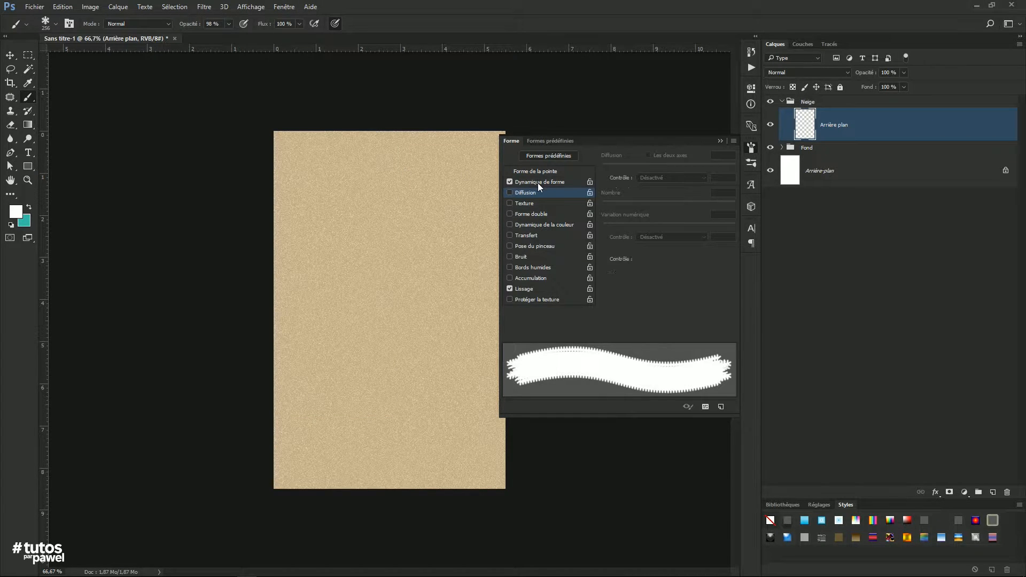
left_click(530, 171)
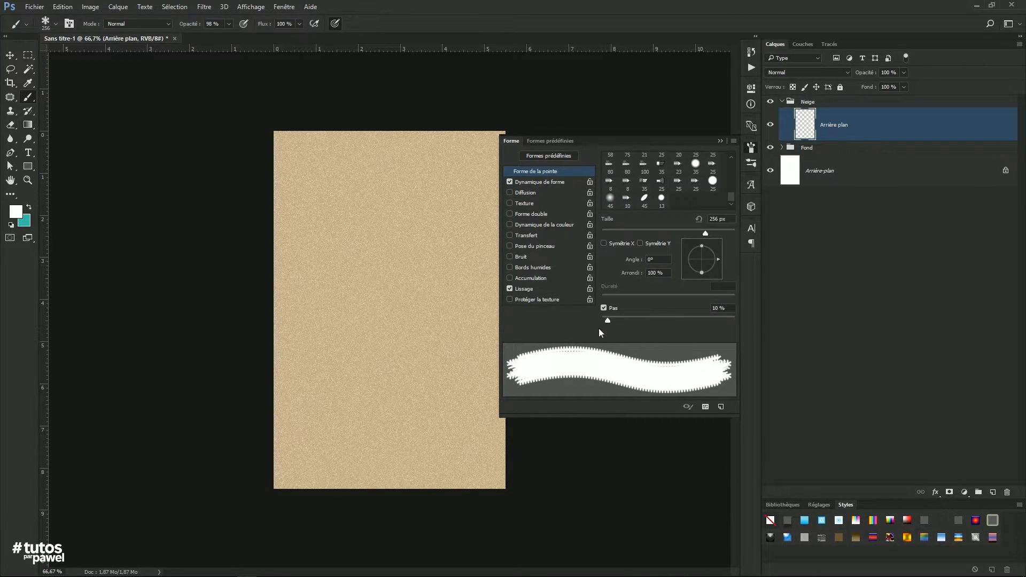
left_click_drag(609, 320, 697, 320)
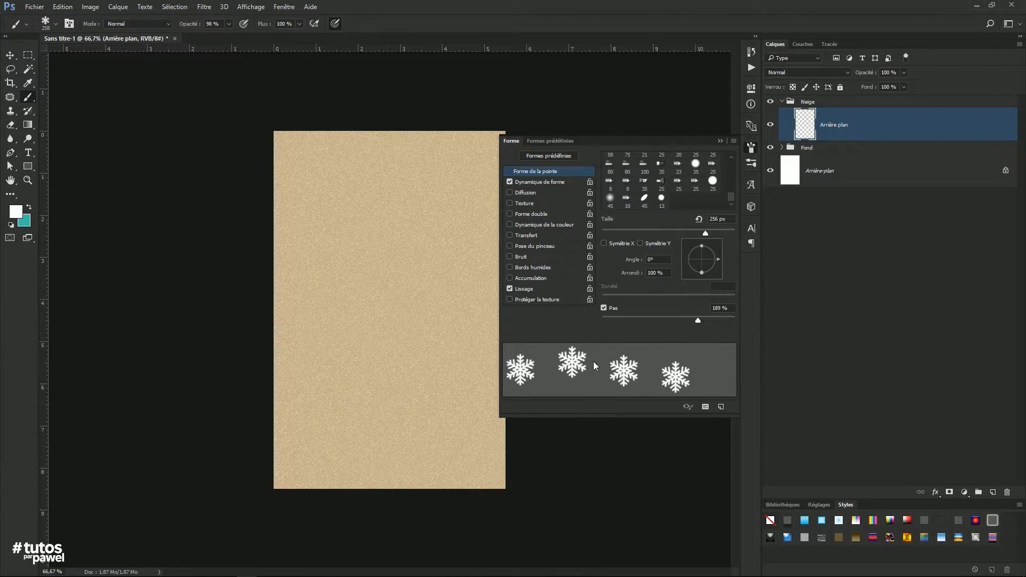
Set the brush's size jitter to 100%, angle jitter to 49%, roundness jitter to 23% and scattering to 703%.
left_click(529, 182)
left_click_drag(604, 166, 746, 168)
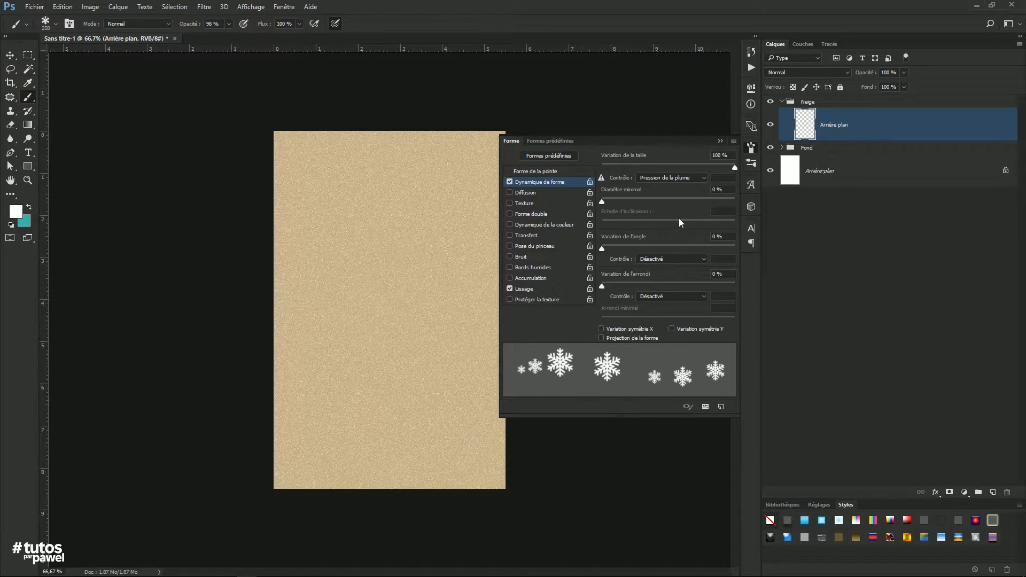
left_click_drag(602, 247, 667, 246)
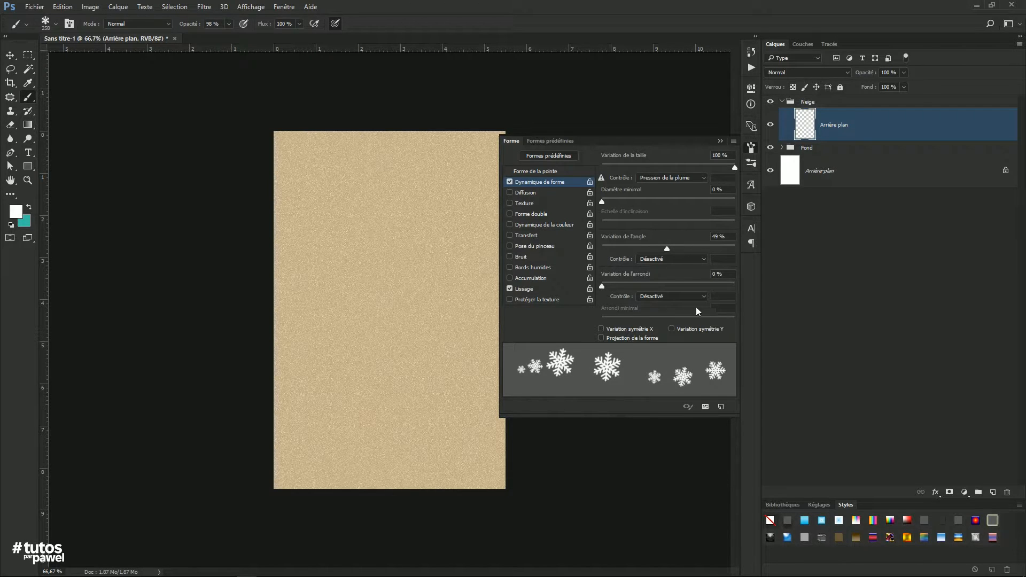
left_click_drag(605, 283, 632, 284)
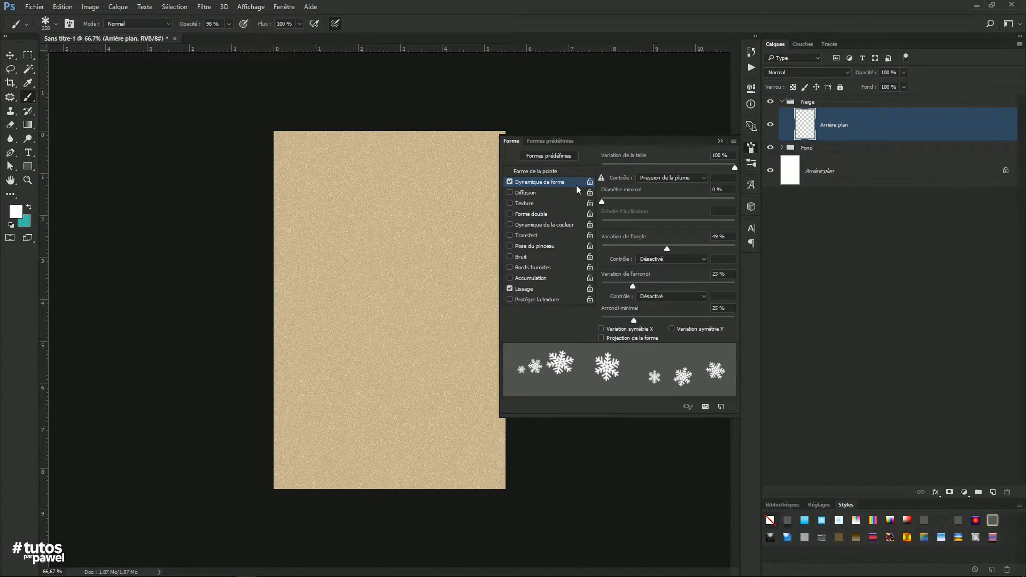
left_click(529, 192)
left_click_drag(602, 167, 694, 163)
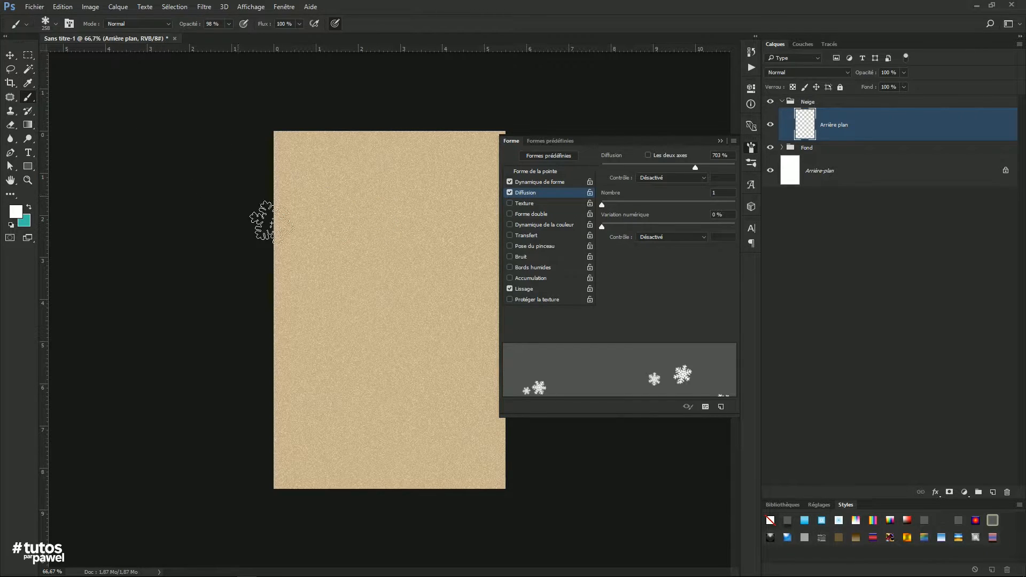
Reduce the brush size to 121 px and paint white snowflakes scattered over the whole card on the Arrière plan layer.
right_click(337, 260)
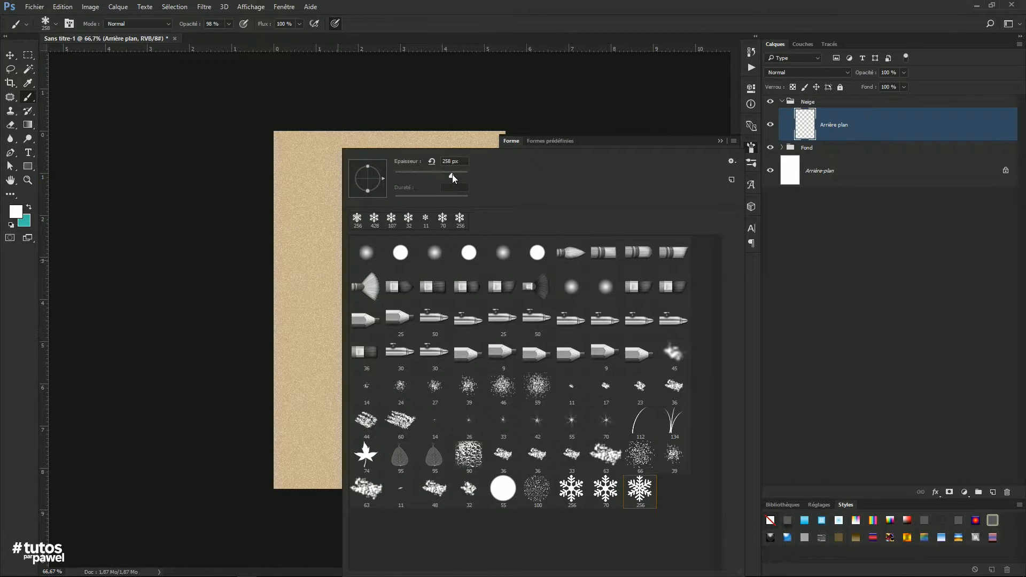
left_click_drag(440, 176, 434, 176)
left_click(567, 103)
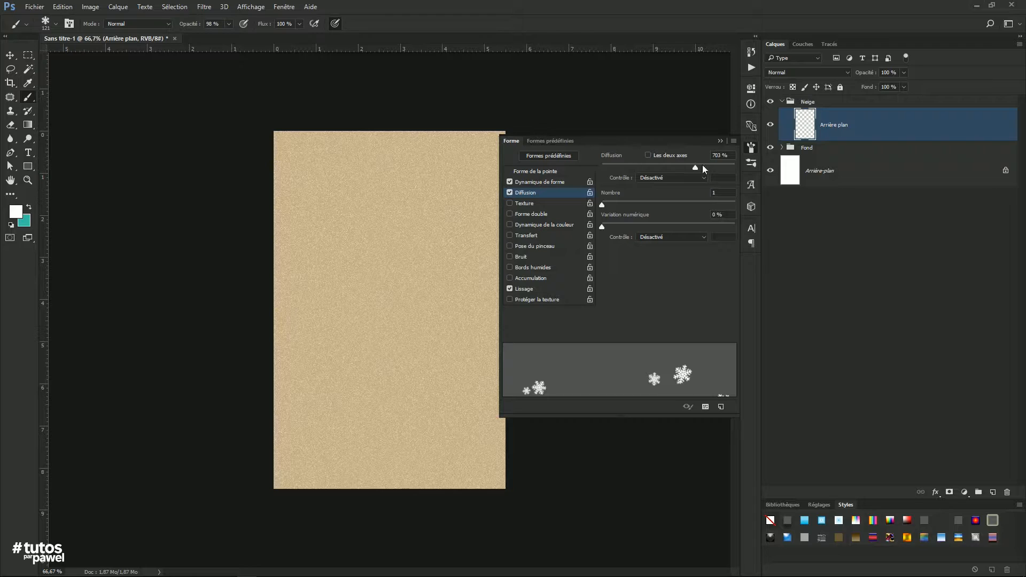
left_click(720, 141)
mouse_move(460, 217)
left_mouse_down()
mouse_move(313, 207)
mouse_move(322, 262)
mouse_move(434, 271)
mouse_move(339, 343)
mouse_move(316, 410)
mouse_move(463, 437)
mouse_move(421, 475)
mouse_move(263, 488)
mouse_move(442, 426)
mouse_move(431, 297)
mouse_move(461, 125)
mouse_move(224, 176)
mouse_move(386, 213)
mouse_move(325, 116)
mouse_move(382, 210)
mouse_move(295, 374)
mouse_move(363, 452)
mouse_move(455, 462)
mouse_move(435, 474)
left_mouse_up()
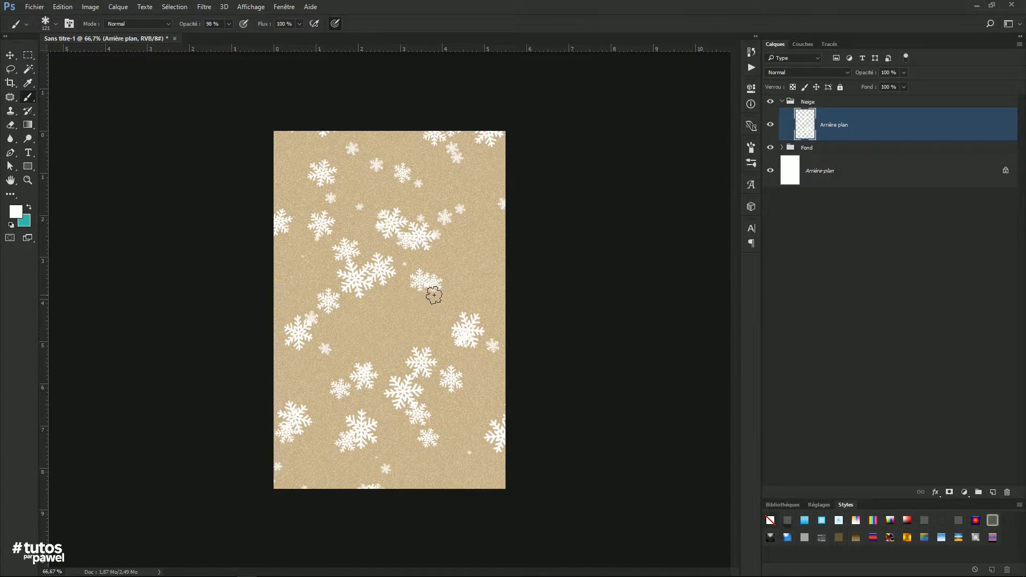
Add a new layer above Arrière plan in the Neige group and name it "milieu".
left_click(992, 493)
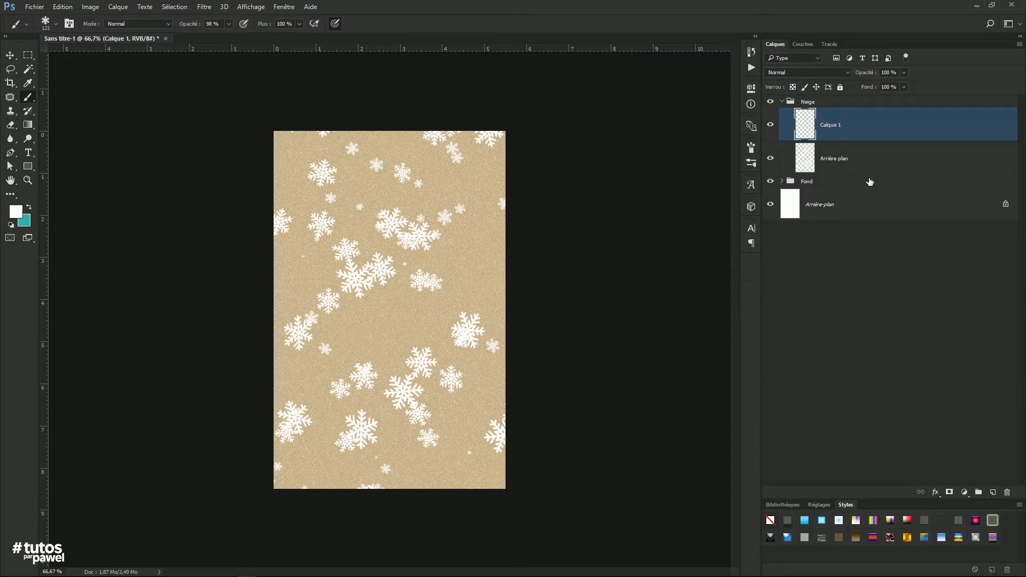
double_click(816, 130)
type("milieu")
key("Return")
mouse_move(410, 283)
left_mouse_down()
mouse_move(455, 283)
mouse_move(323, 279)
mouse_move(328, 296)
left_mouse_up()
left_click(336, 441)
left_click(304, 269)
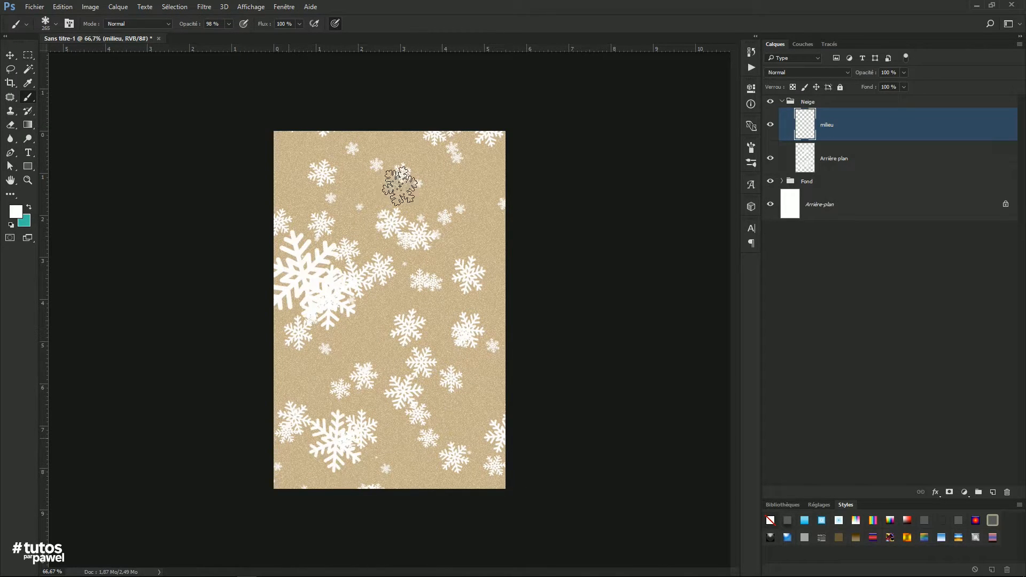
left_click(353, 239)
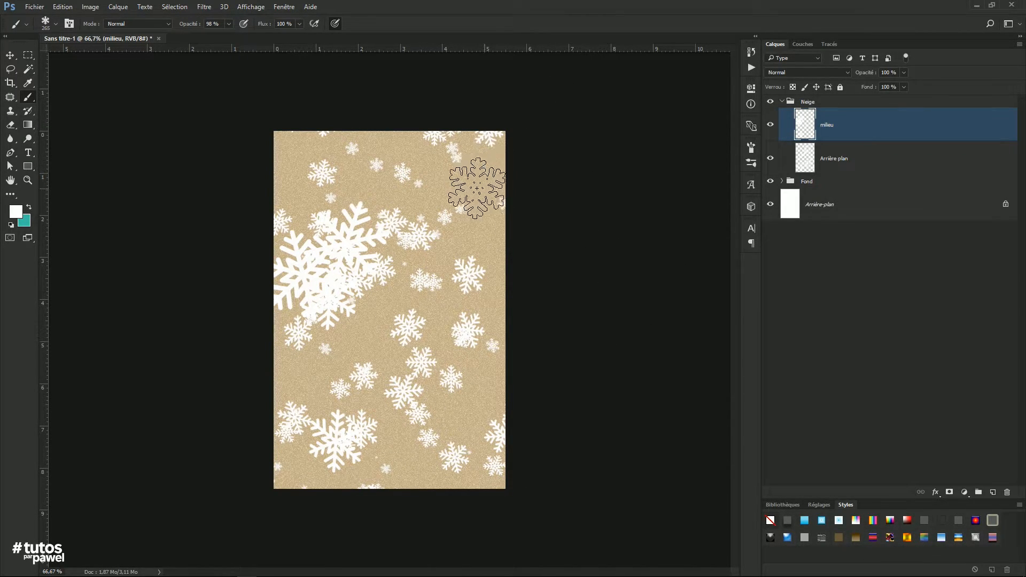
left_click_drag(459, 217, 468, 218)
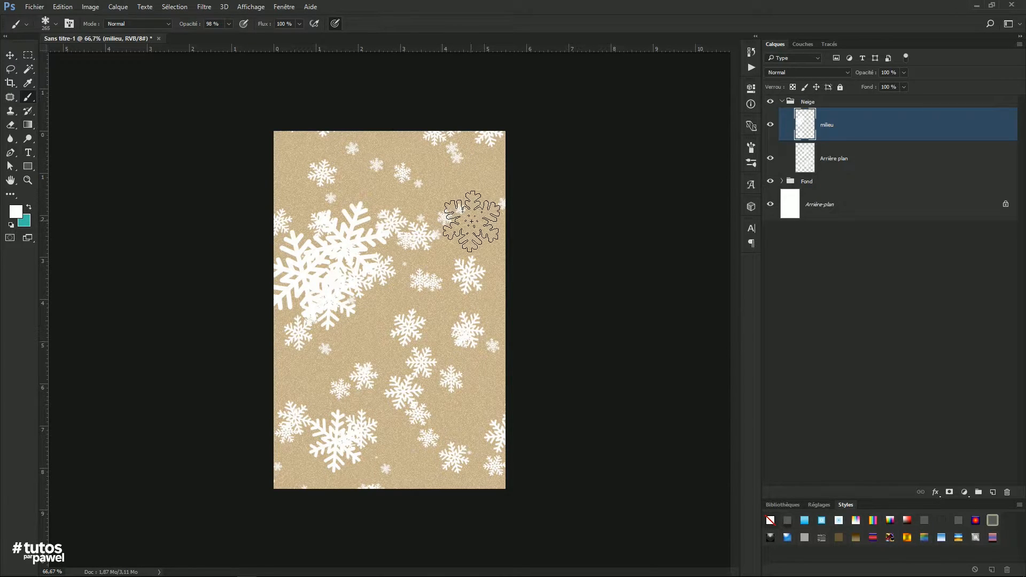
key("ctrl+alt+z")
key("ctrl+alt+z")
key("ctrl+alt+z")
left_click(472, 174)
left_click_drag(406, 253, 350, 358)
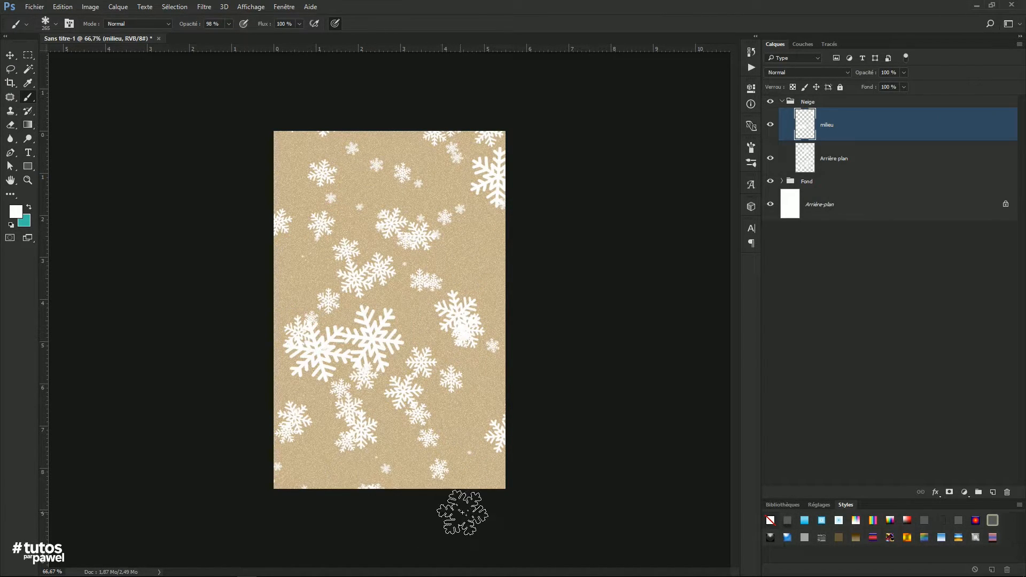
key("ctrl+z")
Reduce the brush size to 103 px and paint additional small snowflakes across the card on the milieu layer.
left_click_drag(407, 277, 369, 276)
mouse_move(296, 169)
left_mouse_down()
mouse_move(414, 247)
mouse_move(371, 445)
mouse_move(520, 507)
mouse_move(395, 361)
mouse_move(505, 248)
left_mouse_up()
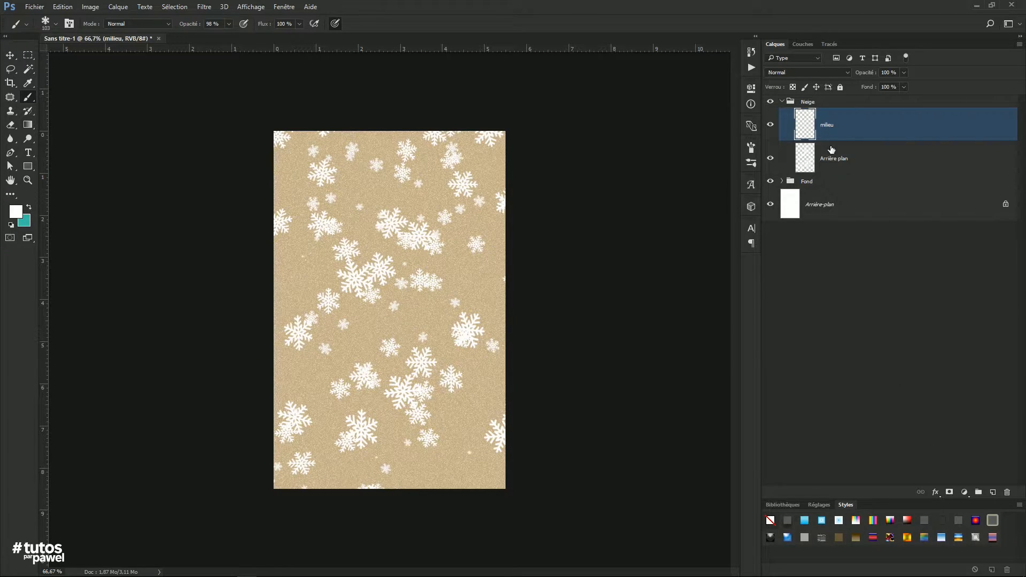
Convert the milieu and Arrière plan layers each into a smart object.
right_click(904, 125)
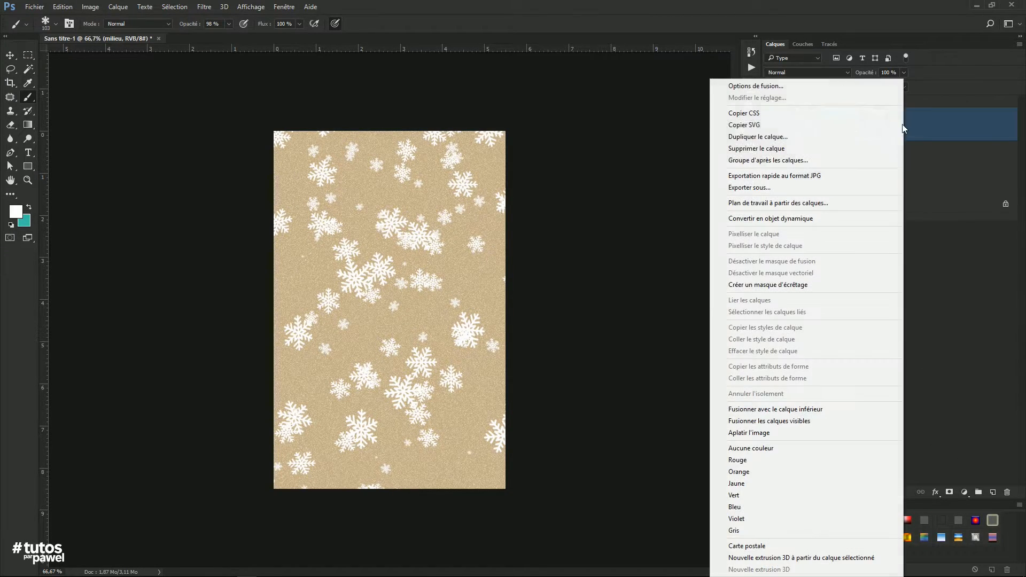
left_click(794, 219)
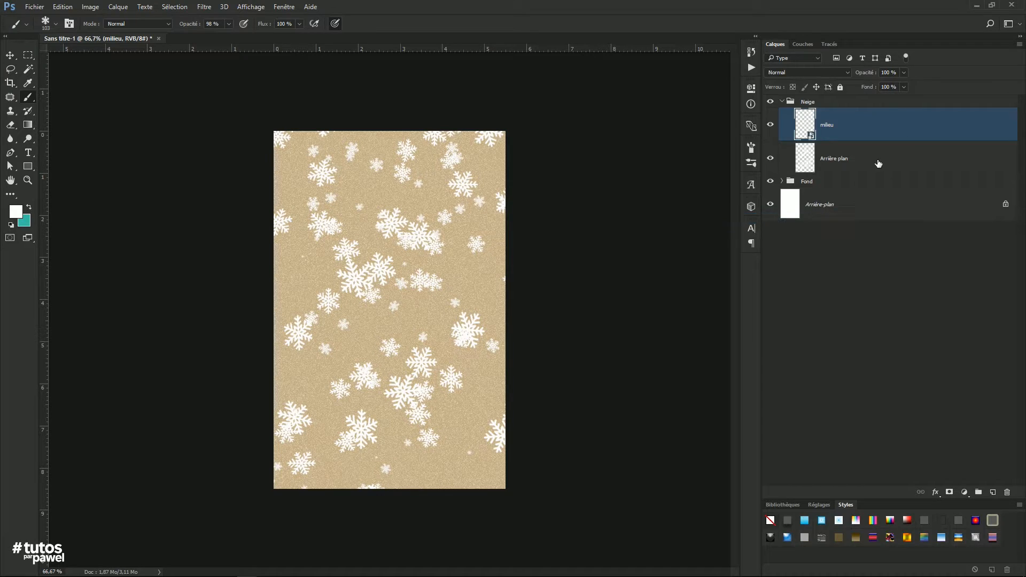
right_click(880, 157)
left_click(743, 219)
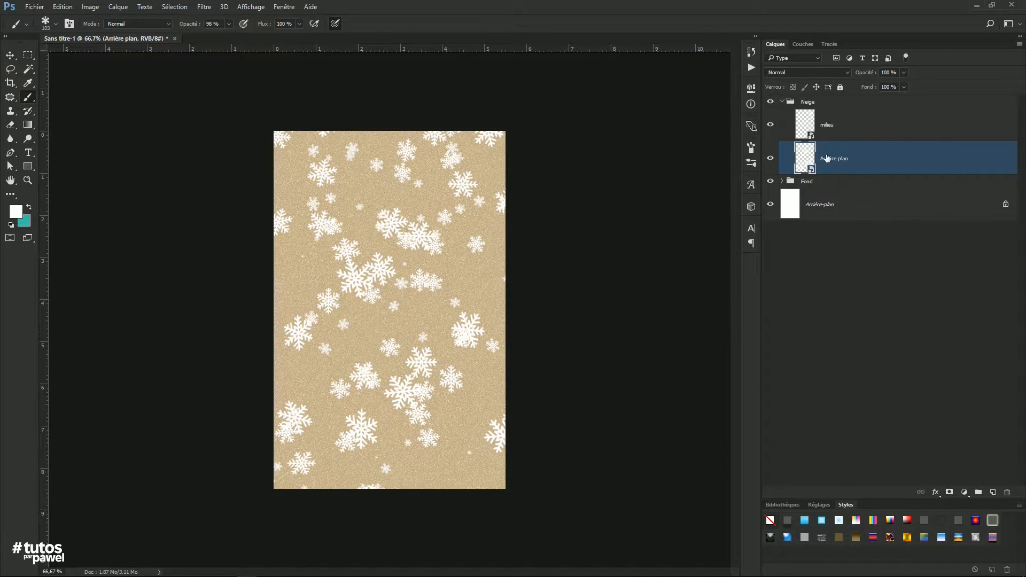
Apply a slight Gaussian blur to the Arrière plan snowflake layer and set its opacity to 50 %.
left_click(203, 7)
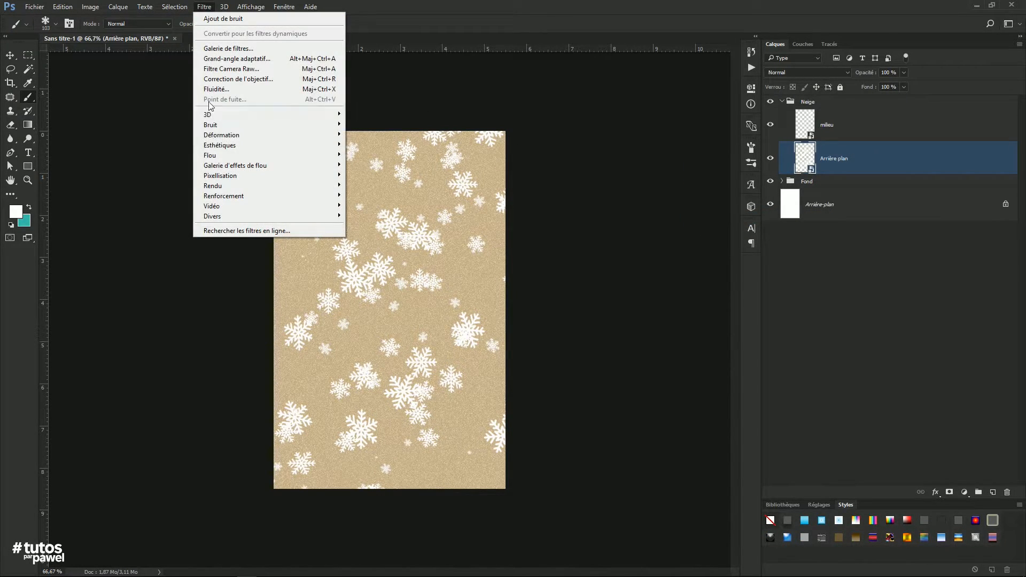
mouse_move(214, 156)
left_click(142, 206)
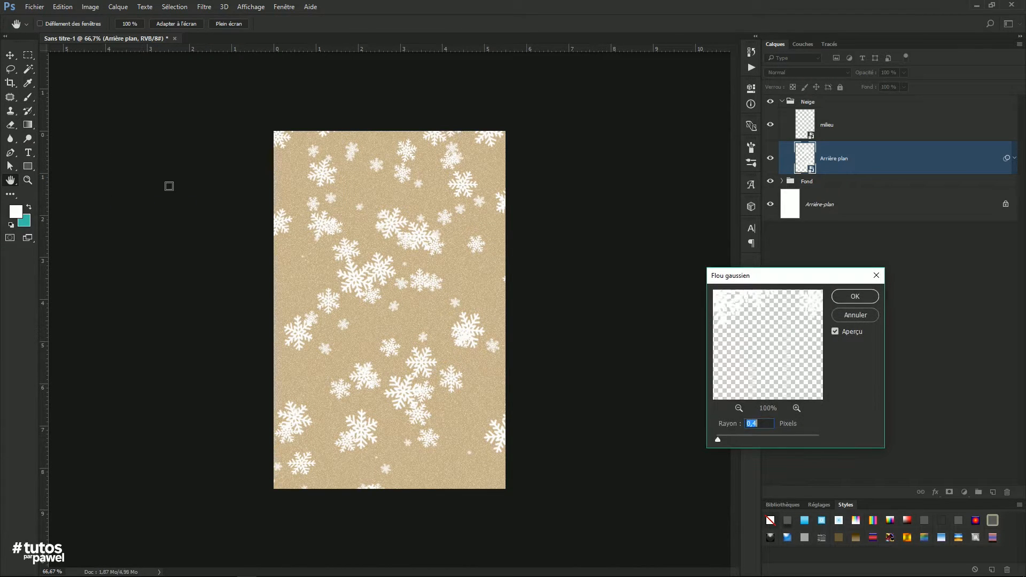
left_click_drag(716, 437, 723, 438)
left_click(853, 297)
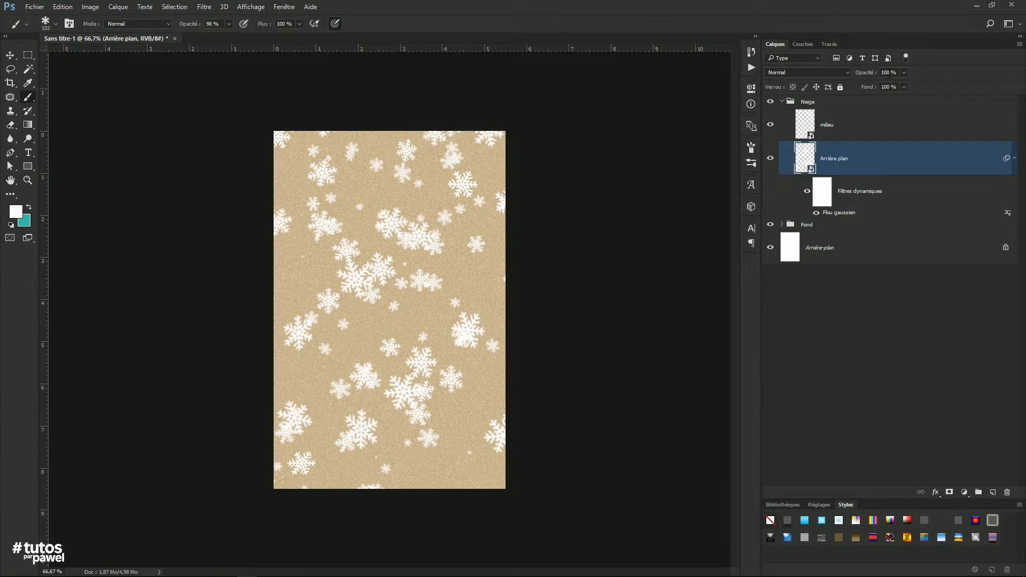
type("50")
key("Return")
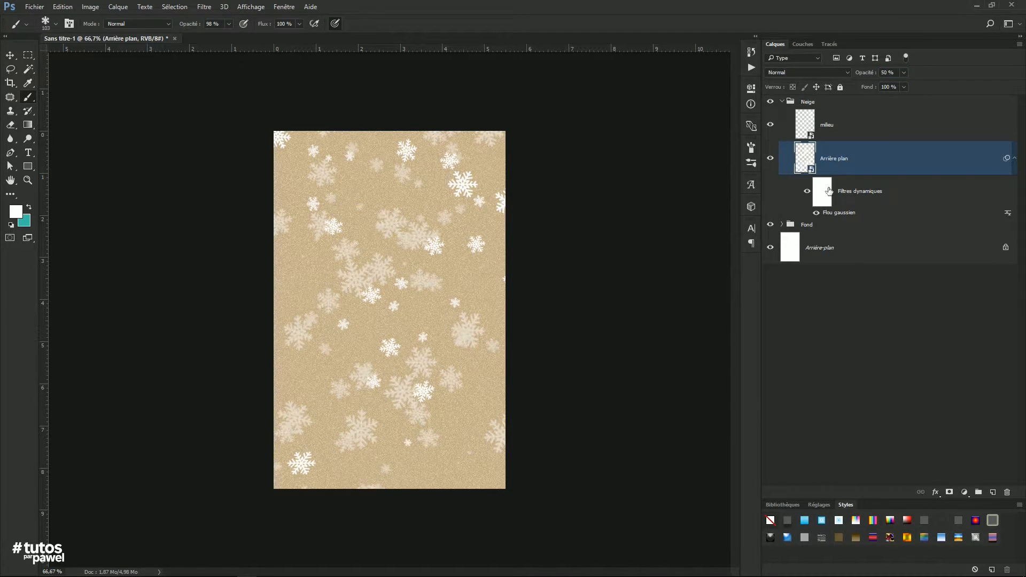
Set the milieu layer's opacity to 73 % and apply a Gaussian blur with a radius of 0.3 pixels.
left_click(823, 119)
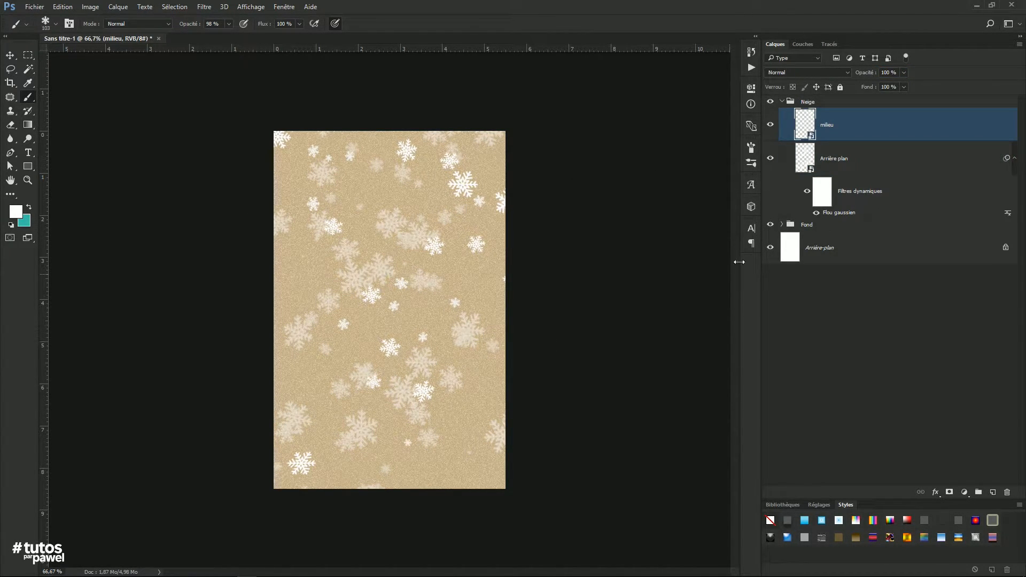
left_click_drag(874, 76, 849, 73)
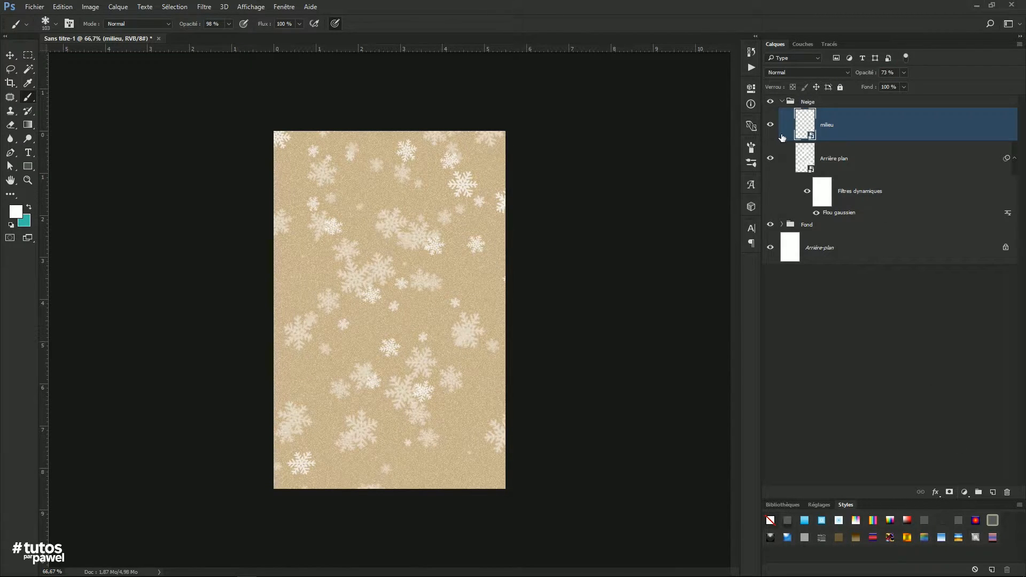
left_click(204, 7)
mouse_move(206, 155)
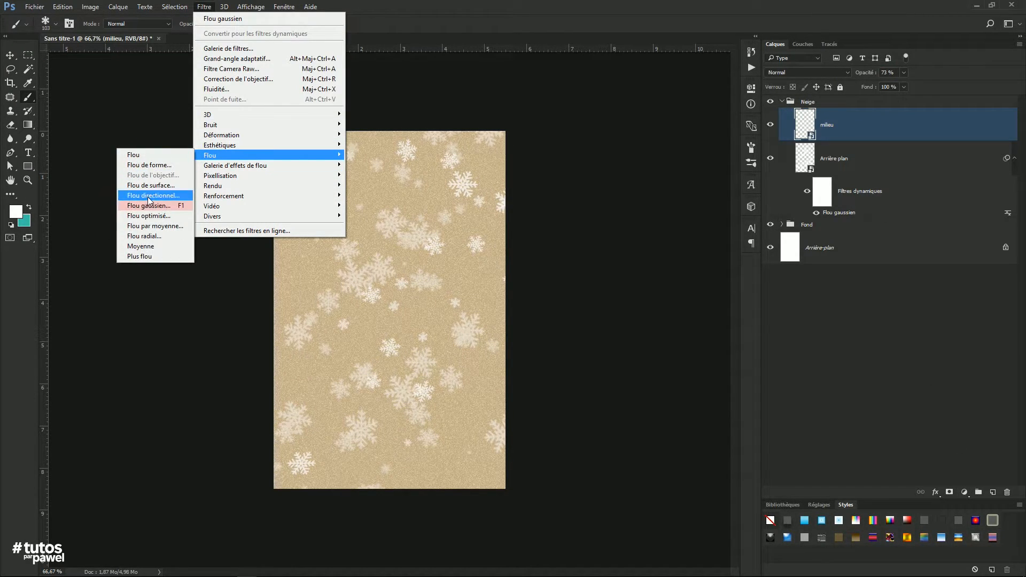
left_click(143, 205)
left_click_drag(721, 442, 717, 440)
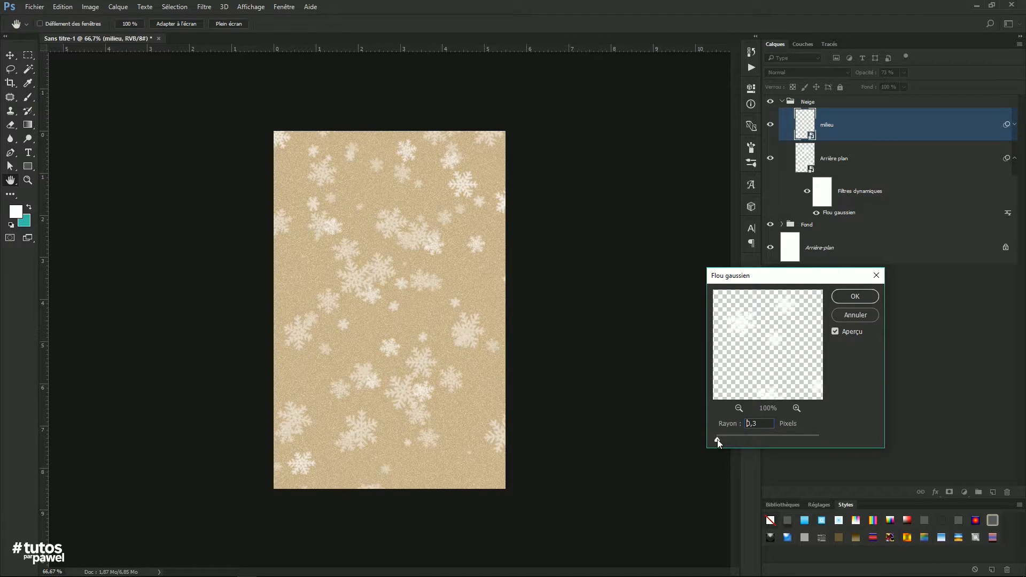
left_click(853, 296)
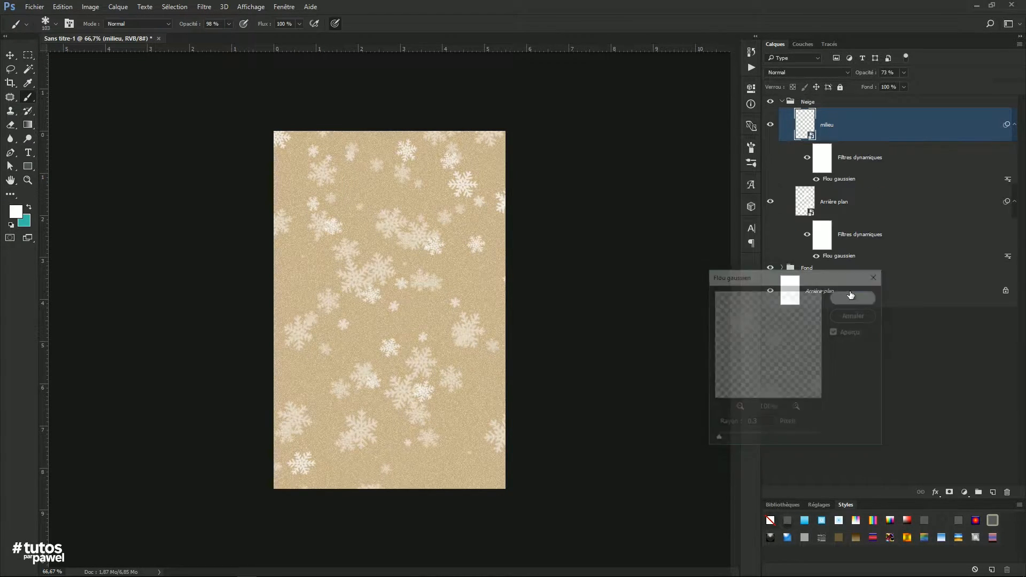
Add a new layer above milieu and paint more small snowflakes over the whole card with a 67 px brush.
left_click(991, 491)
left_click_drag(396, 267, 388, 270)
mouse_move(464, 194)
left_mouse_down()
mouse_move(332, 201)
mouse_move(439, 286)
mouse_move(330, 407)
mouse_move(570, 485)
left_mouse_up()
mouse_move(406, 441)
left_mouse_down()
mouse_move(290, 266)
mouse_move(539, 231)
mouse_move(297, 491)
mouse_move(427, 482)
mouse_move(687, 291)
left_mouse_up()
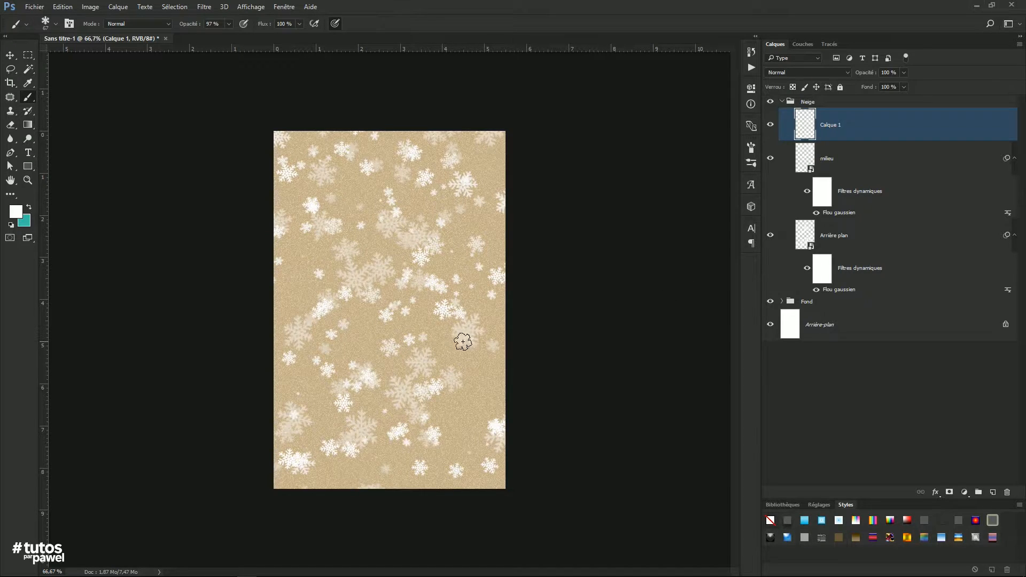
Convert the Calque 1 snowflake layer into a smart object and set its opacity to 80 %.
right_click(856, 132)
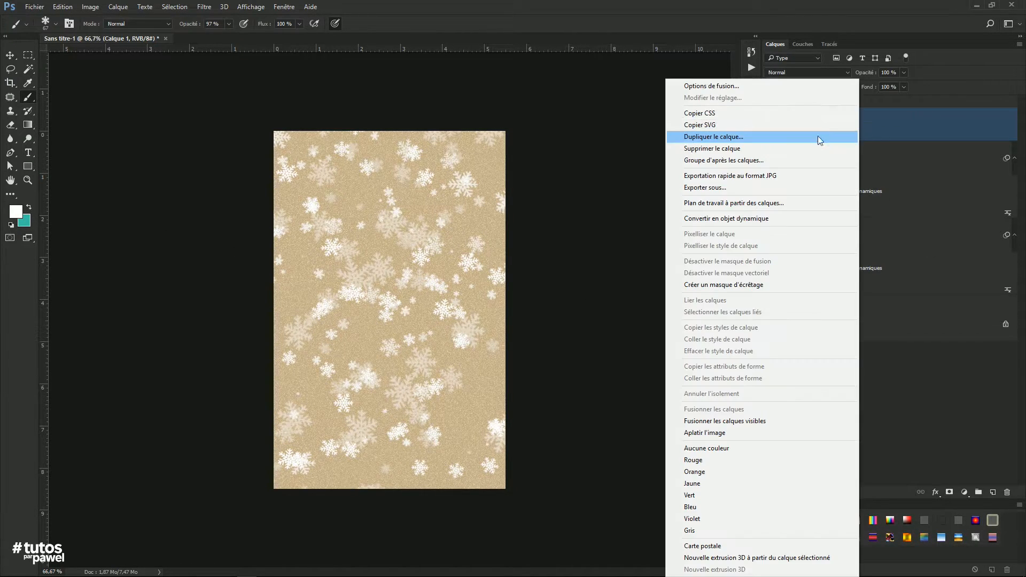
left_click(684, 218)
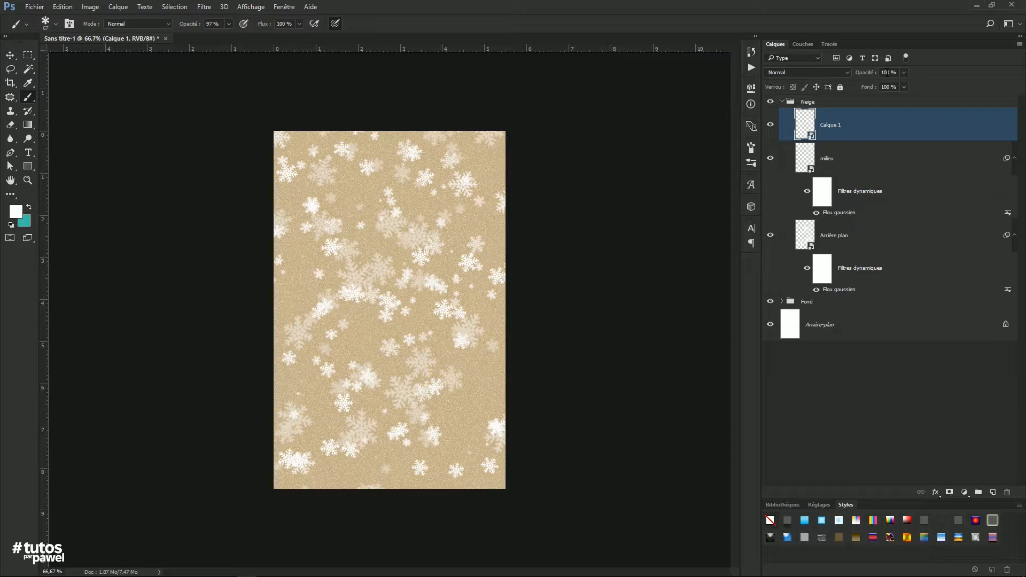
type("80")
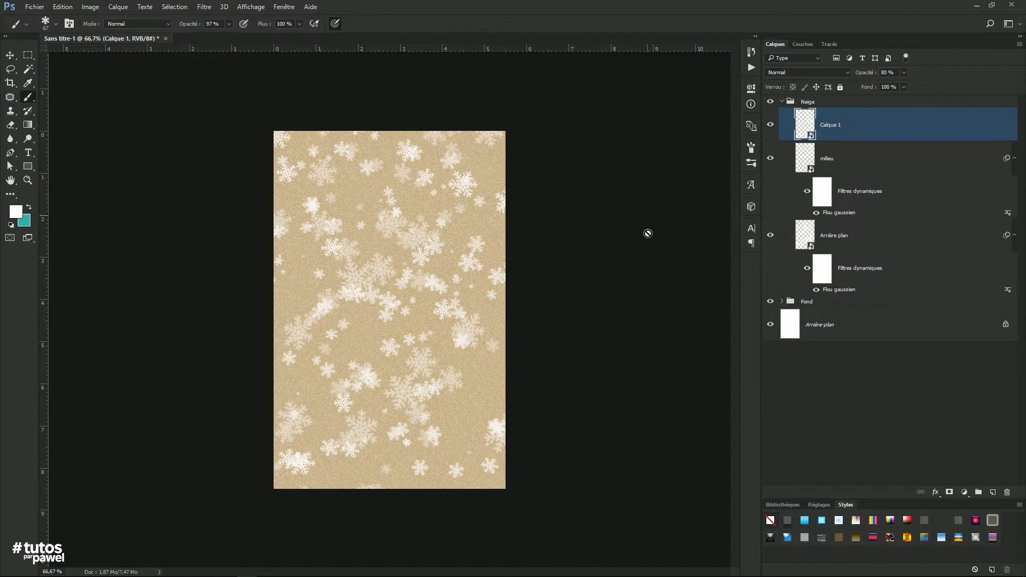
Collapse the Neige group, create a new group above it and name it "Textes".
left_click(784, 103)
left_click(782, 102)
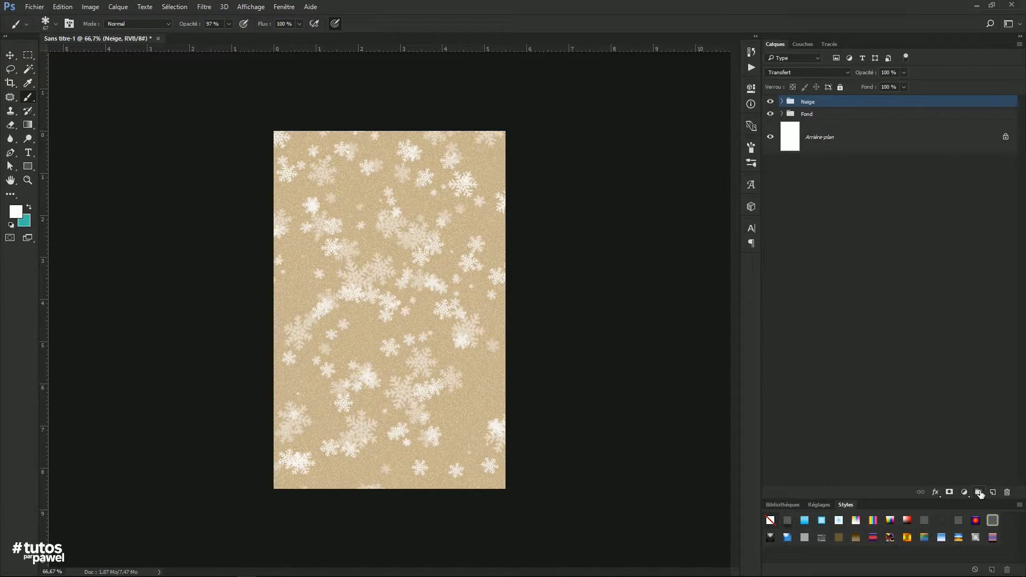
left_click(980, 493)
double_click(813, 101)
type("Tex")
key("Return")
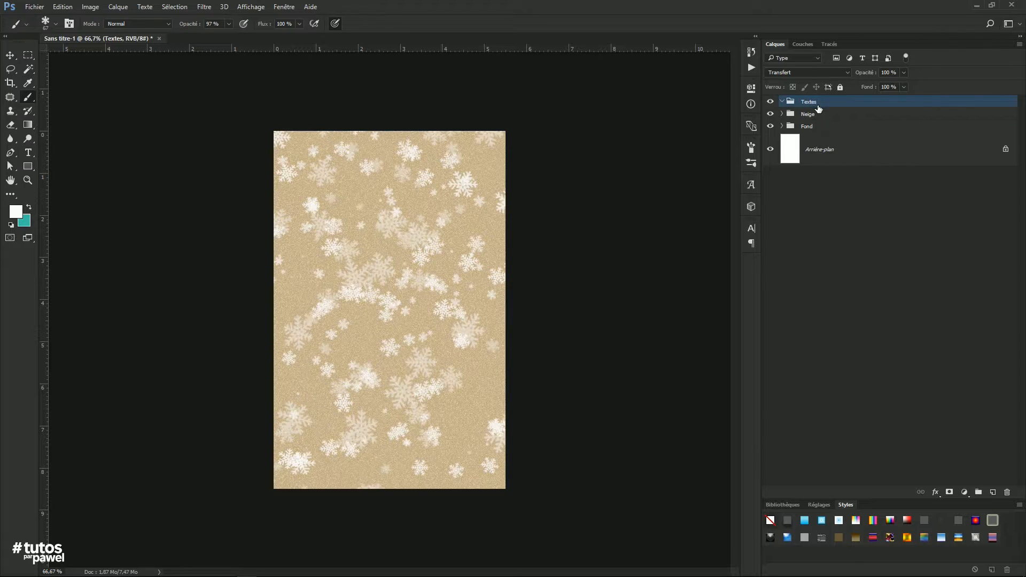
Add centred two-line text "JOYEUX NOËL" in the Distant Stroke font on the upper part of the card, inside the Textes group.
left_click(28, 153)
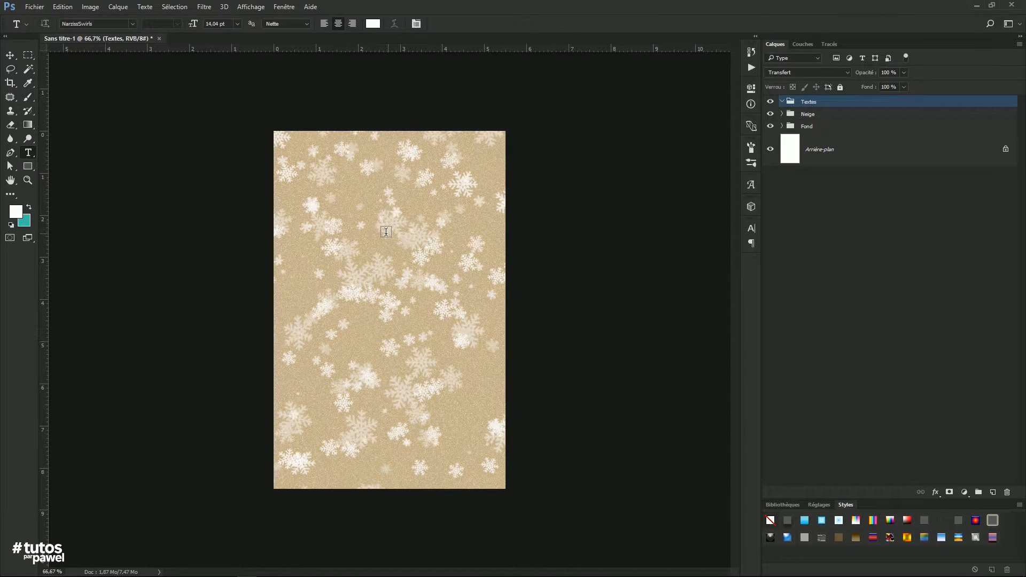
left_click(386, 234)
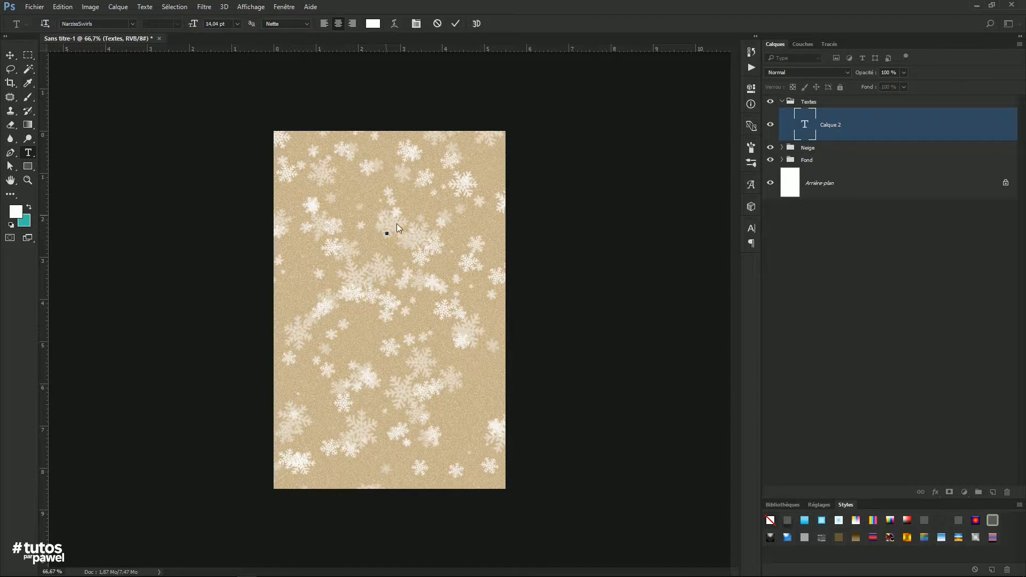
left_click(131, 24)
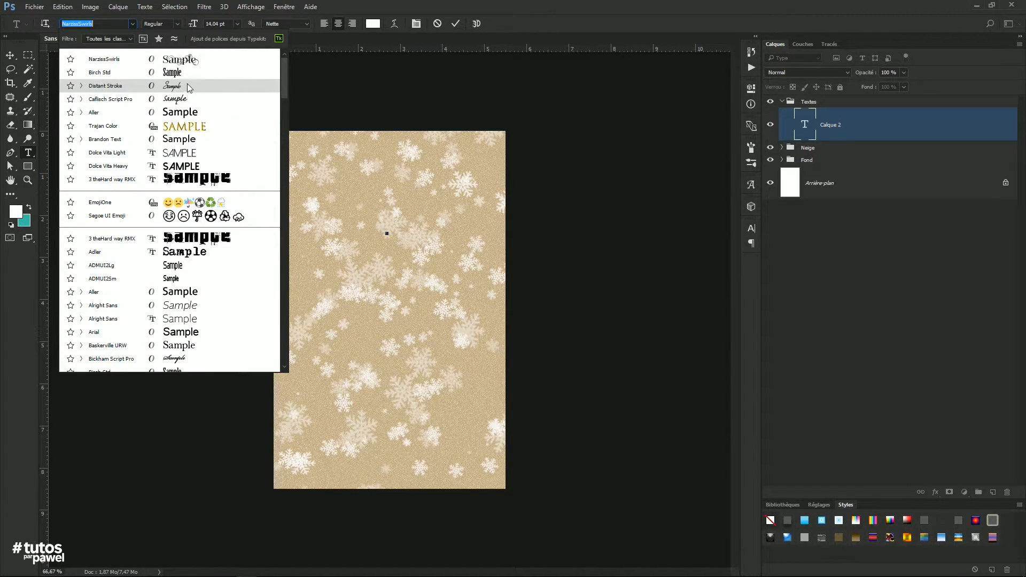
left_click_drag(283, 81, 281, 59)
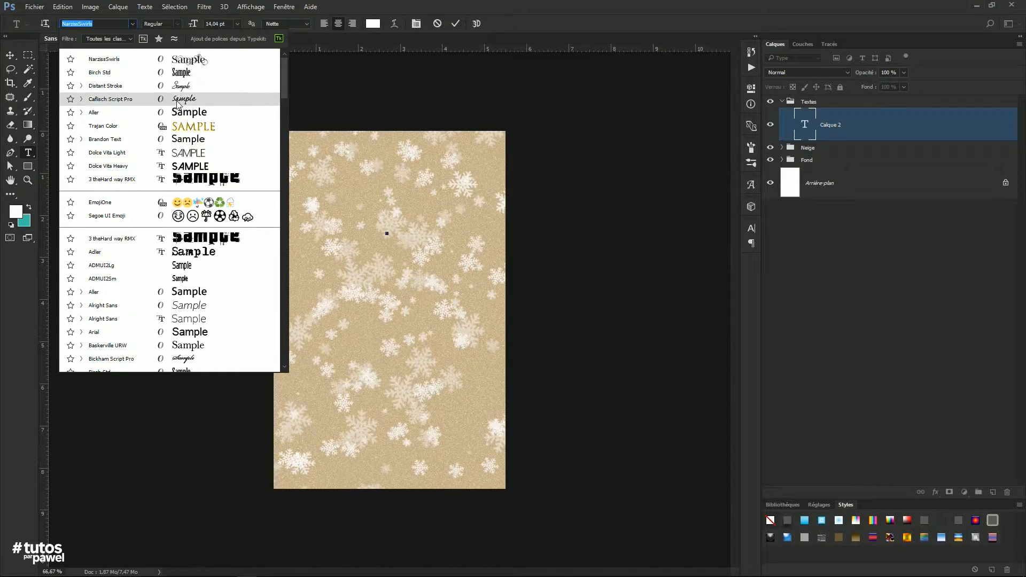
left_click(179, 86)
type("JOYEUX ")
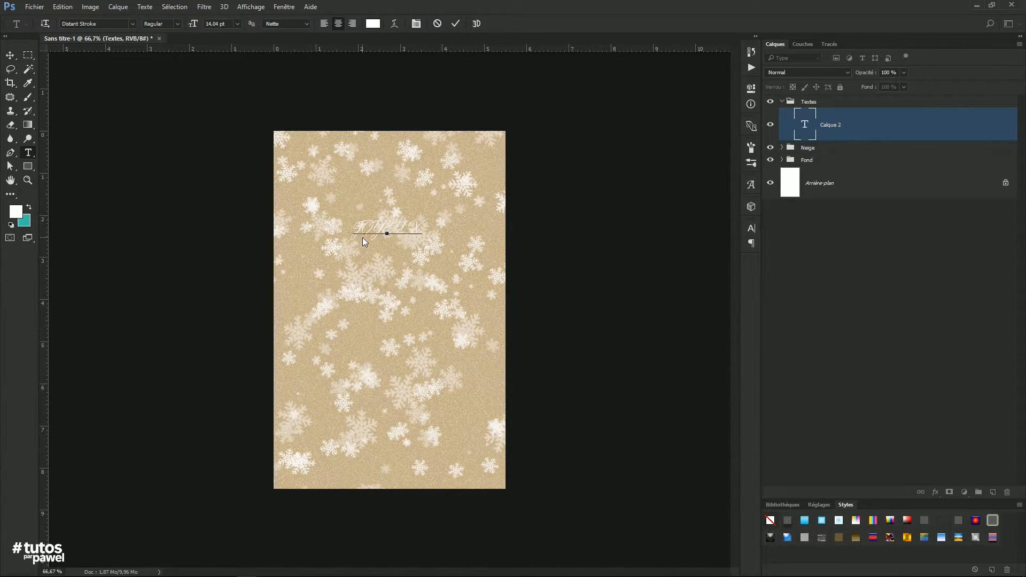
type("NOEL")
Set the font size of the word JOYEUX to 9.04 pt and of the word NOËL to 17.04 pt.
left_click_drag(417, 249, 296, 204)
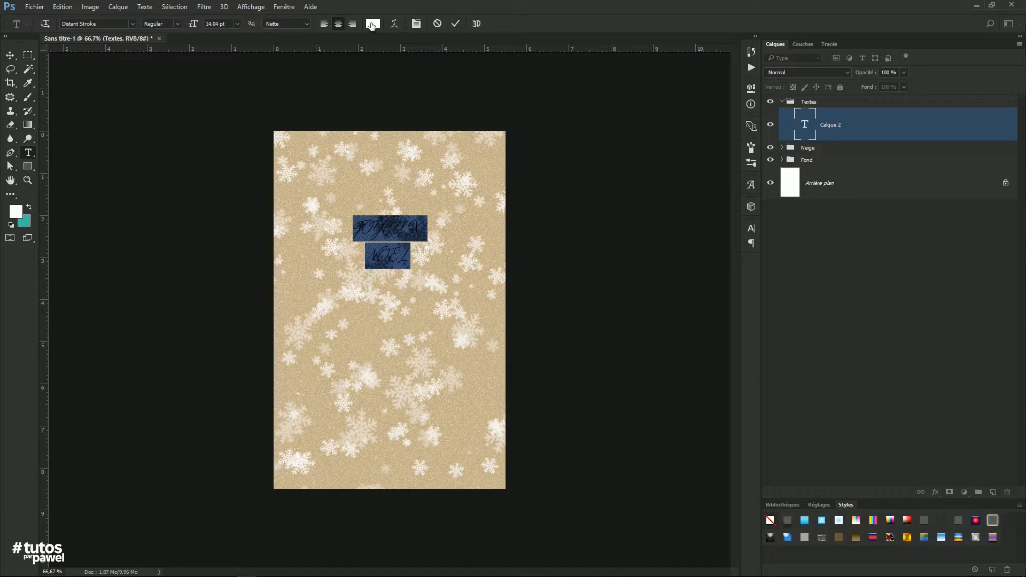
key("ctrl+t")
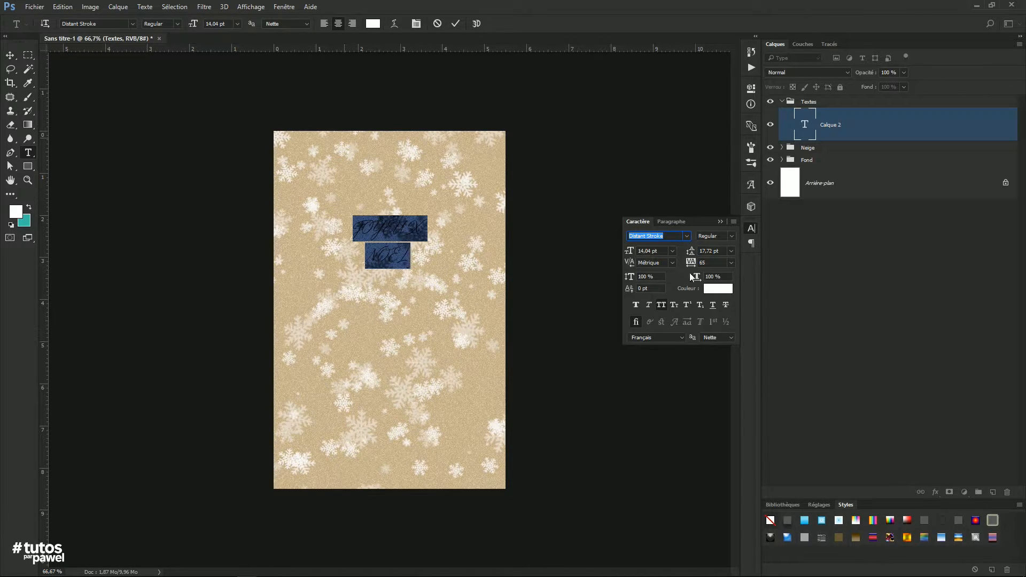
left_click(396, 226)
left_click_drag(421, 228, 315, 214)
left_click_drag(628, 251, 627, 250)
left_click_drag(370, 251, 545, 263)
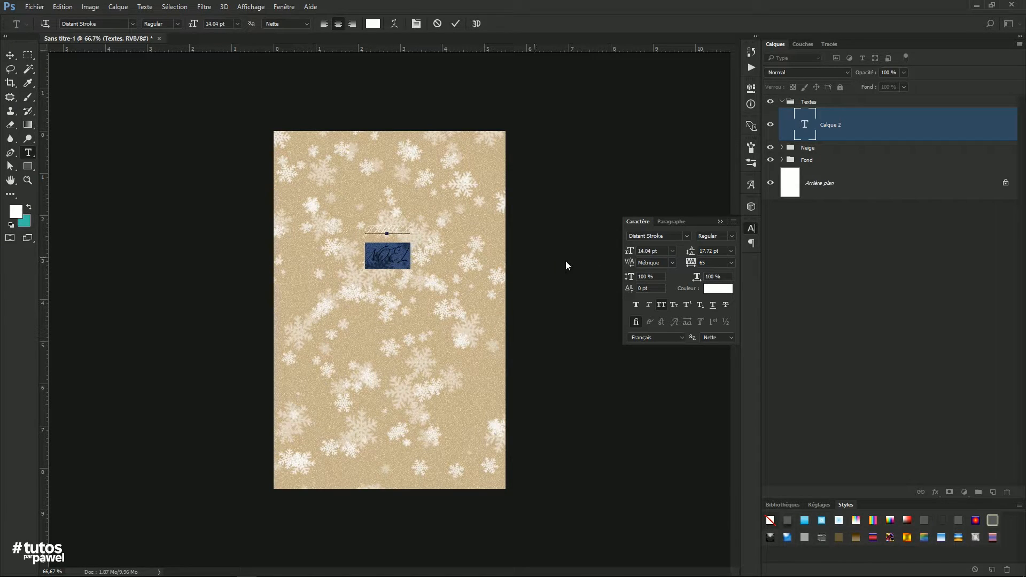
left_click_drag(627, 256, 625, 255)
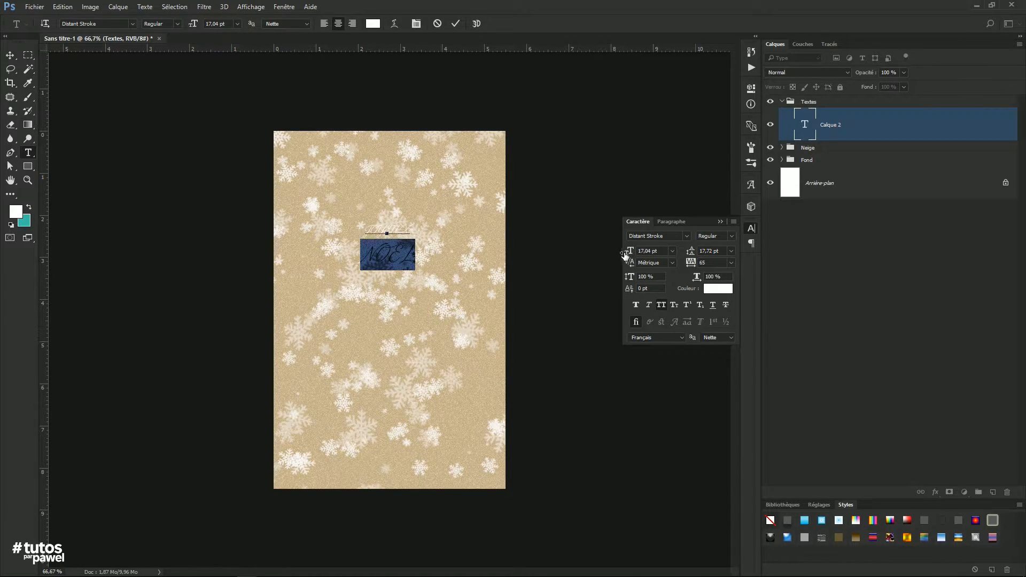
Change the colour of both text lines to black (000000).
left_click_drag(419, 257, 361, 224)
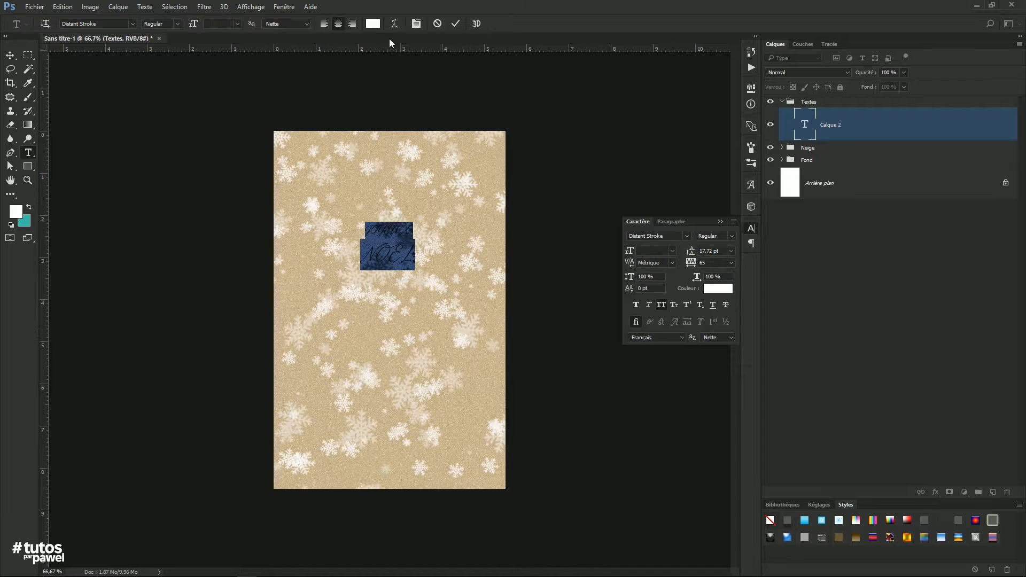
left_click(373, 24)
left_click_drag(660, 318, 681, 399)
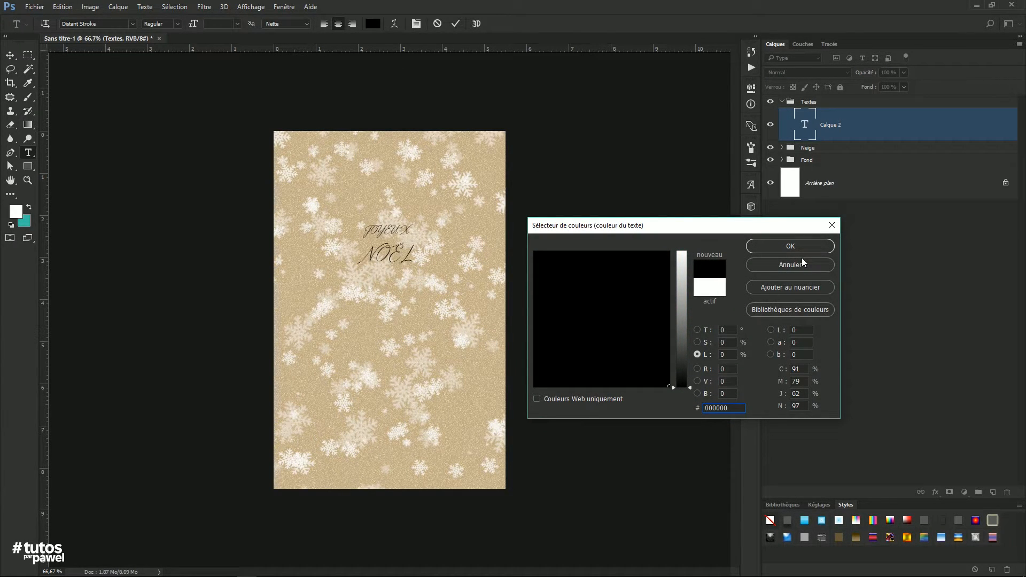
left_click(768, 246)
Try the Caflisch Script Pro font on both text lines, then set them in Brandon Text Regular.
left_click(132, 24)
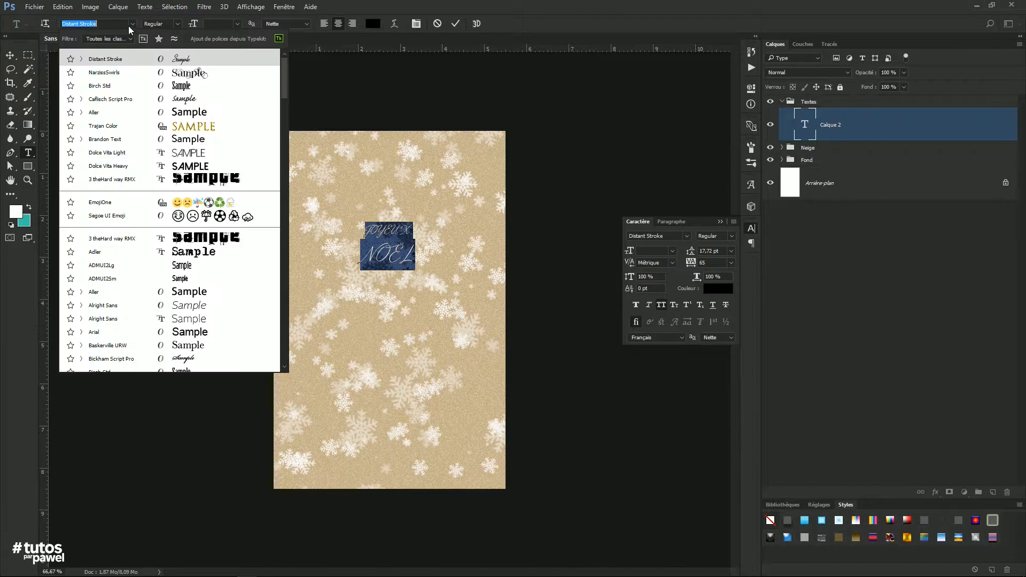
left_click(186, 100)
left_click(132, 24)
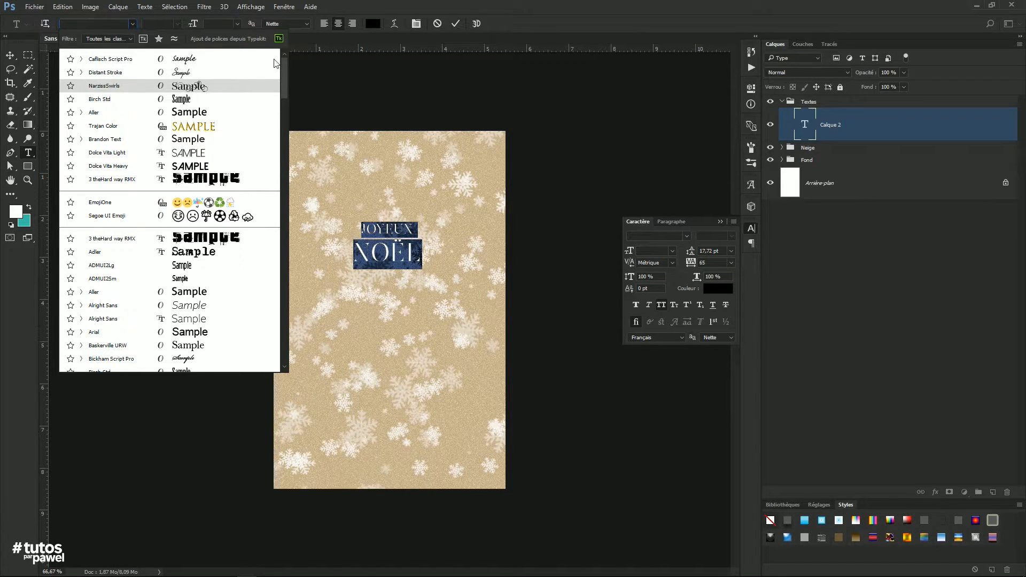
left_click(181, 140)
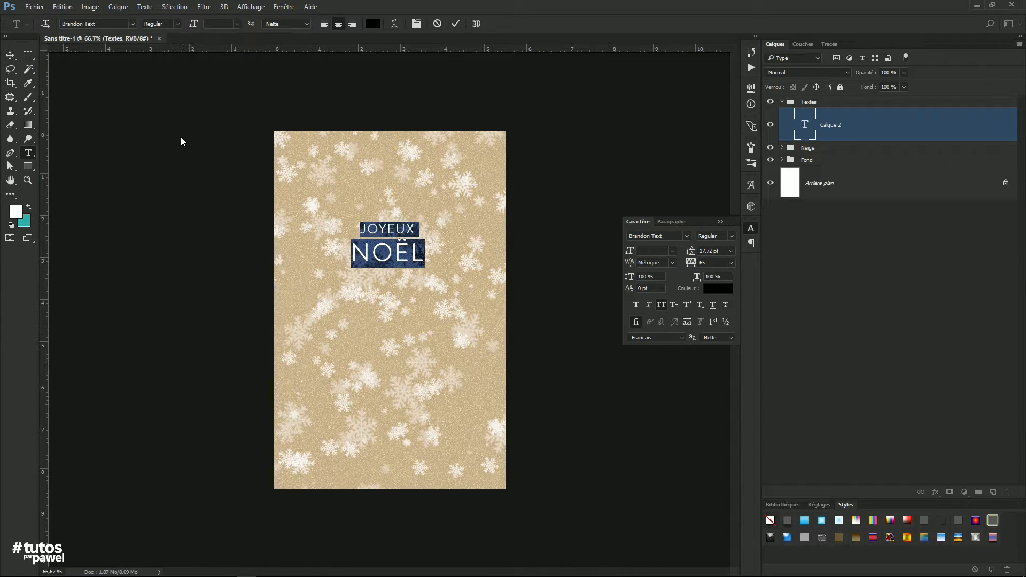
Set the font size of the word JOYEUX to 12 pt so it matches the width of NOËL.
left_click(403, 246)
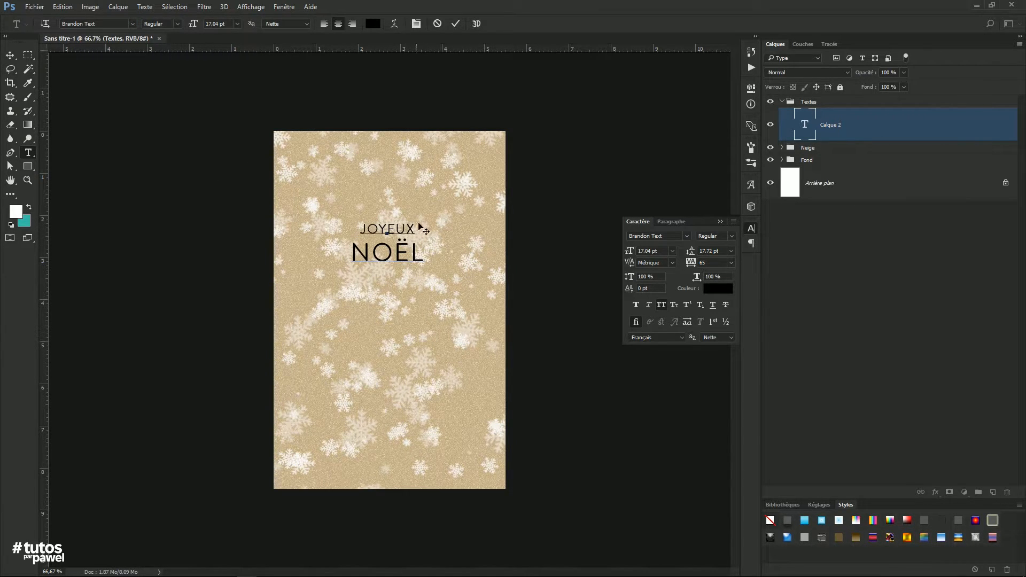
double_click(413, 226)
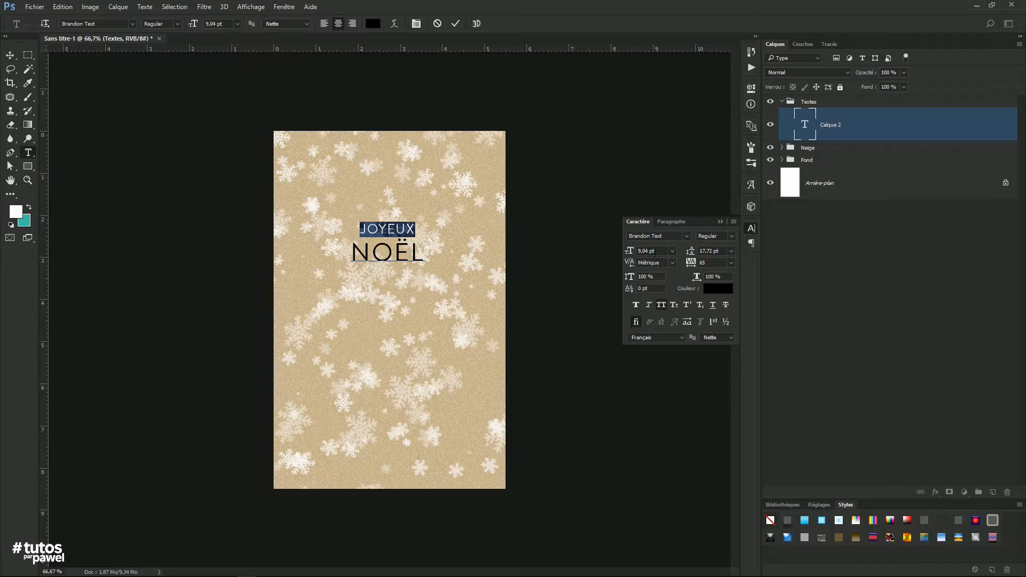
key("Up")
key("Up")
key("Up")
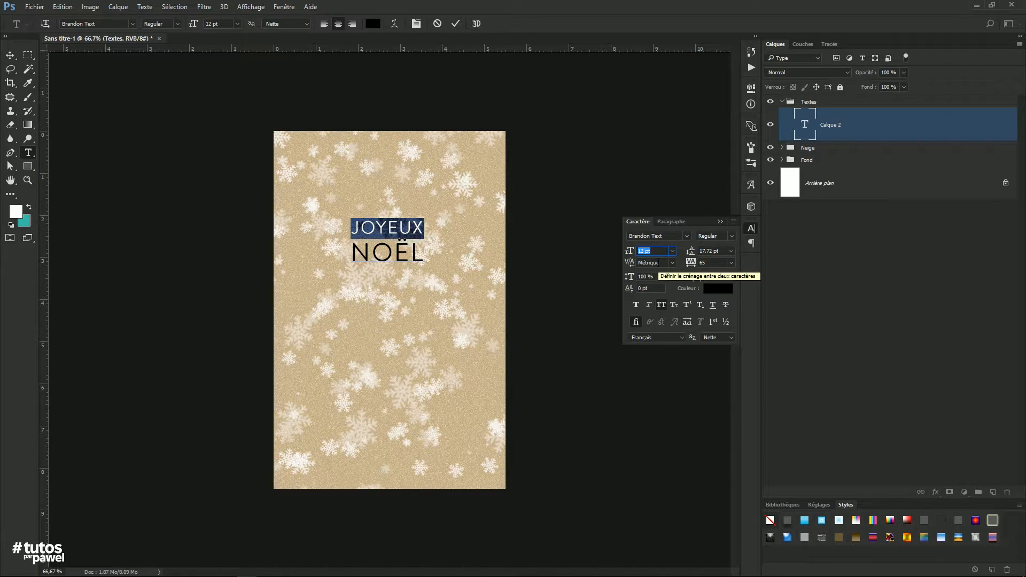
Scale the Joyeux Noël text layer up proportionally to about 203 % and centre it horizontally on the card.
left_click(10, 55)
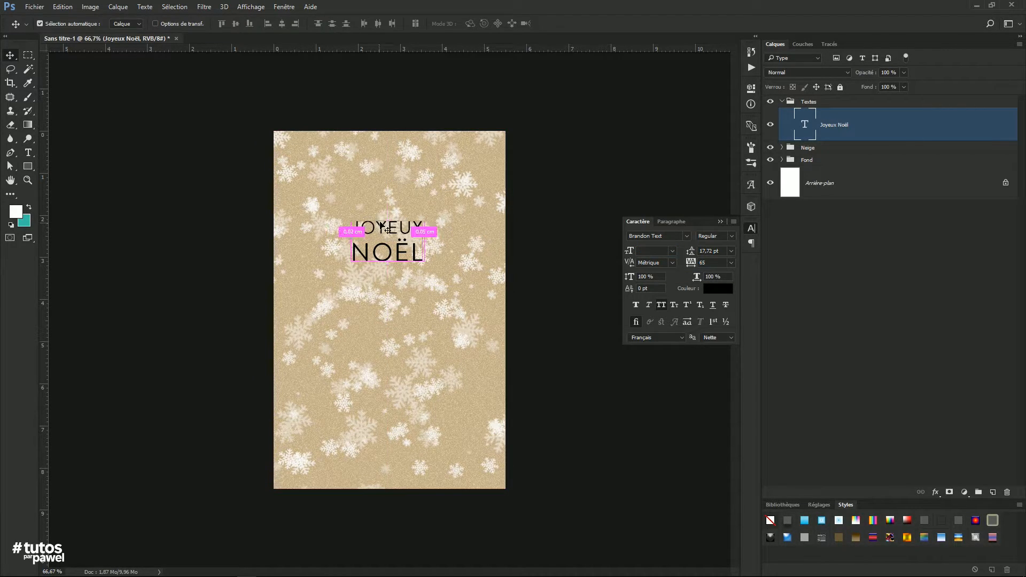
key("ctrl+t")
left_click_drag(424, 219, 470, 183)
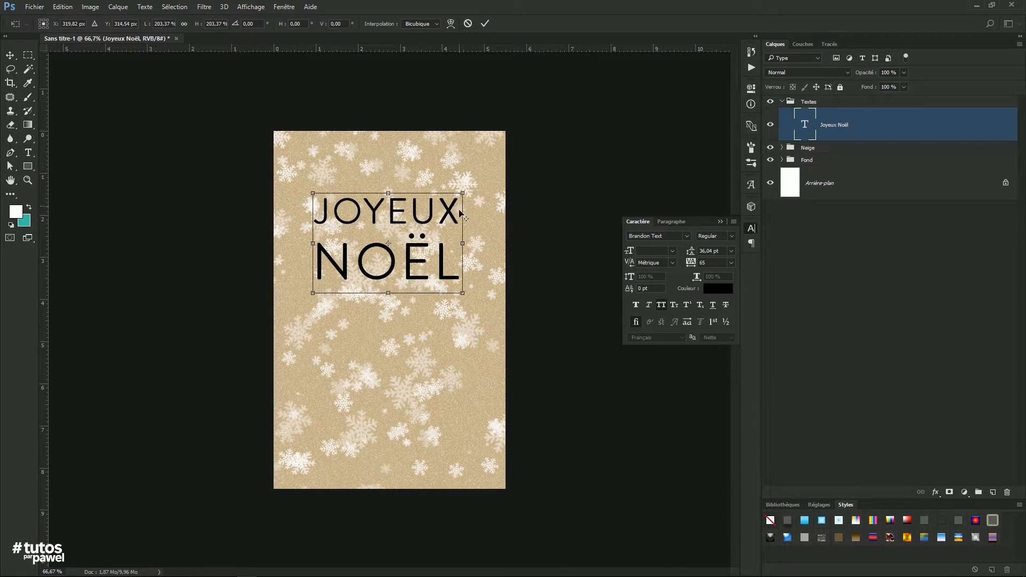
key("Return")
left_click_drag(409, 266, 414, 265)
Set the tracking of both Joyeux Noël text lines to -75.
left_click(28, 152)
left_click(319, 254)
left_click_drag(319, 214, 520, 274)
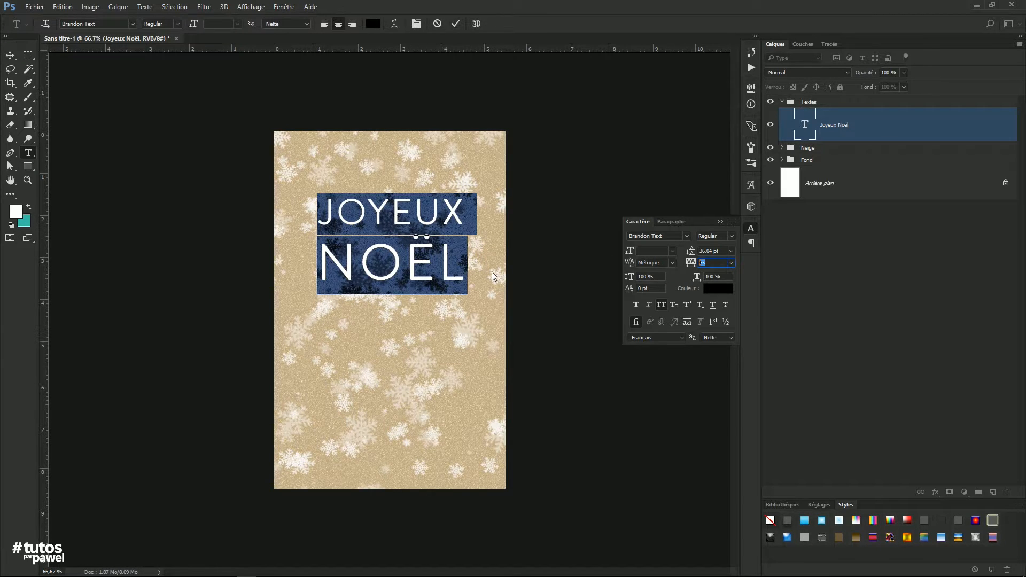
key("Down")
key("Down")
key("Down")
key("Down")
key("Down")
key("Down")
key("Down")
key("Down")
key("Down")
key("Down")
key("Down")
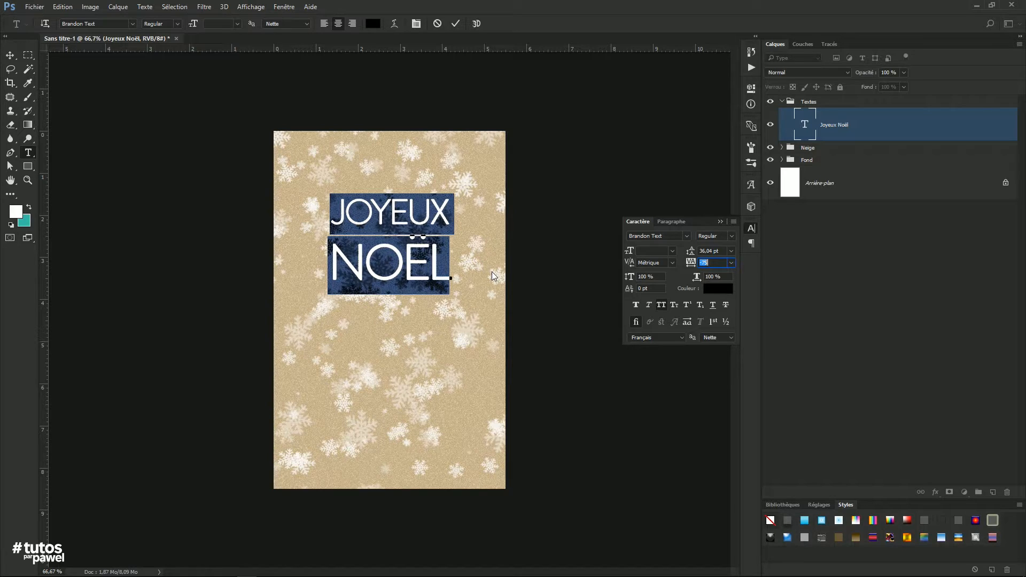
Tighten the leading of both Joyeux Noël text lines to 32.04 pt and finish the text editing.
left_click_drag(487, 260, 314, 198)
key("Down")
key("Down")
key("Down")
key("Down")
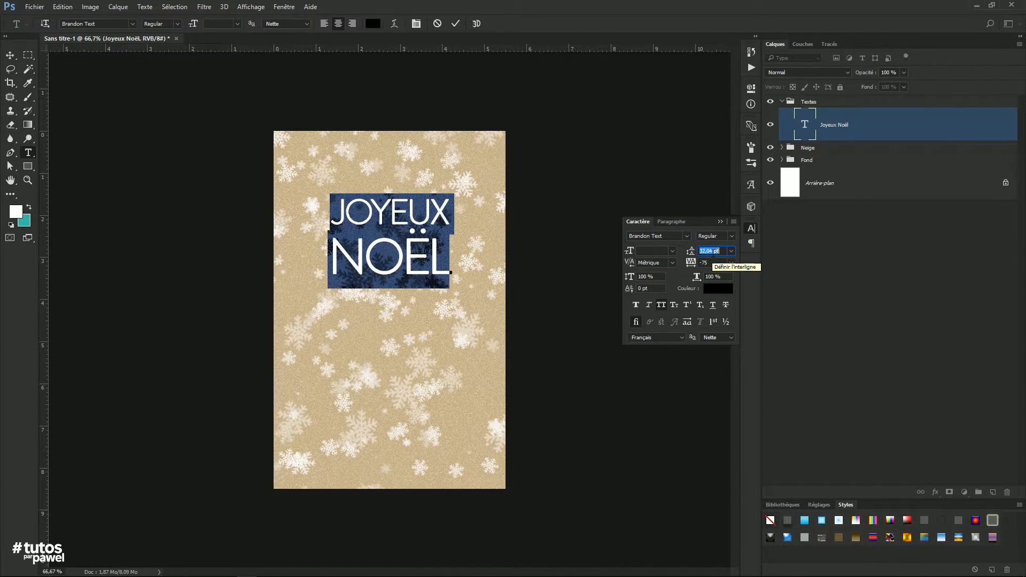
left_click(10, 55)
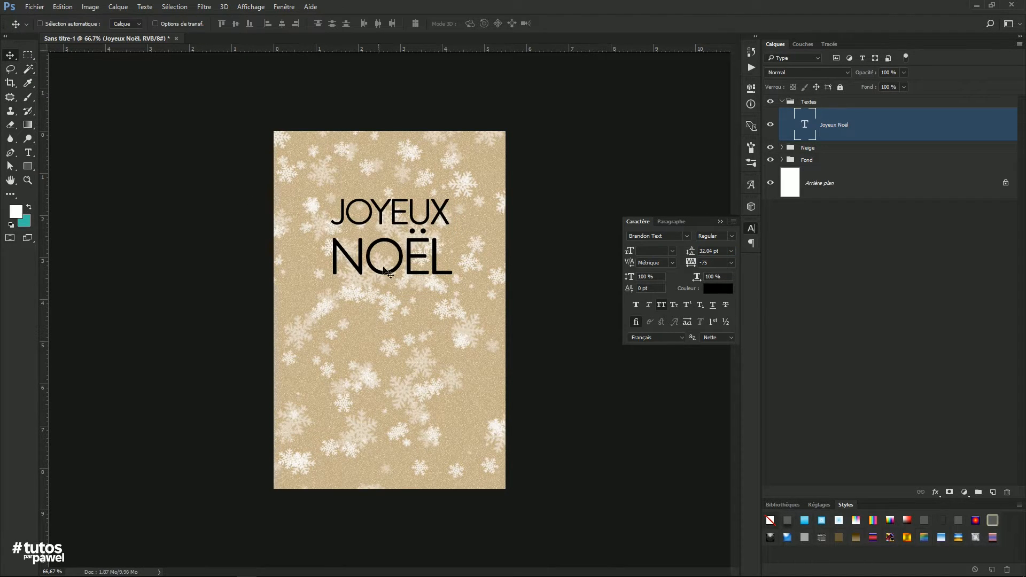
Duplicate the Joyeux Noël text layer and place the copy directly below the original in the card's lower half.
left_click_drag(801, 126, 992, 492)
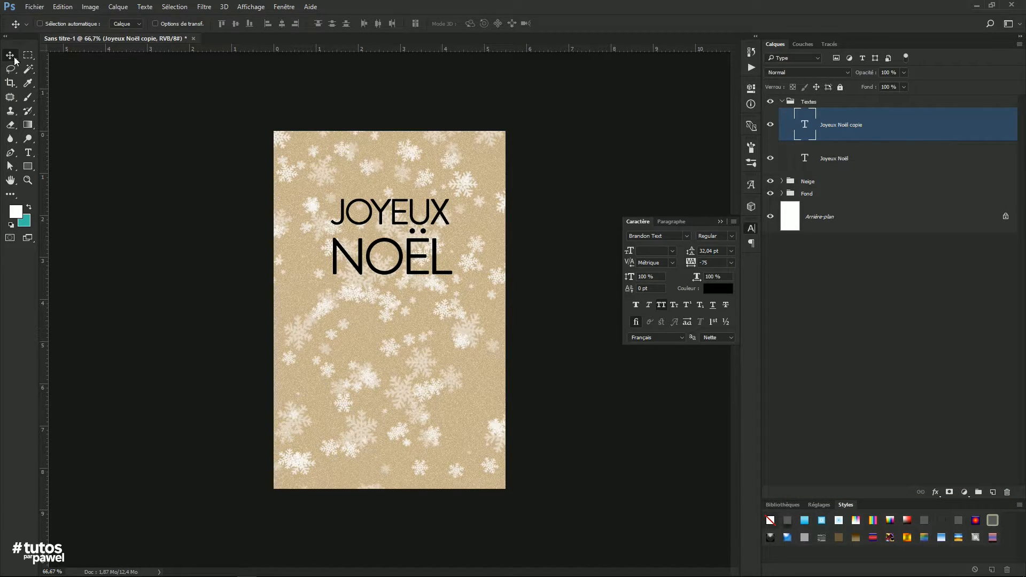
left_click_drag(426, 260, 407, 392)
Replace the duplicated text with the guest's first name and move it slightly to sit in the card's lower half.
key("t")
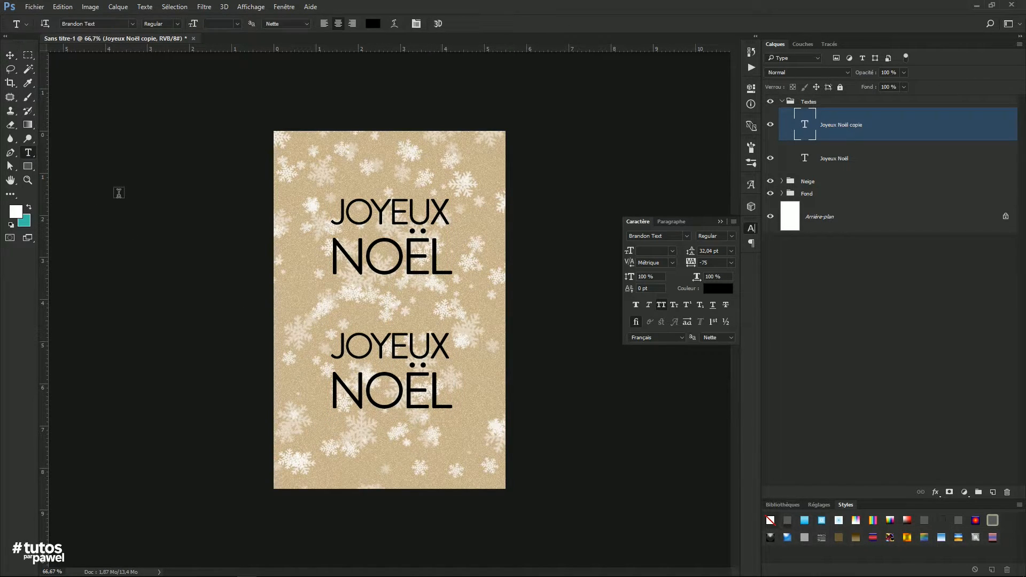
left_click(419, 346)
key("ctrl+a")
type("Ma")
key("BackSpace")
type("ax")
key("ctrl+Return")
key("v")
left_click_drag(424, 332, 425, 366)
Scale the original Joyeux Noël text up slightly in proportion and move it a little lower on the card.
left_click(422, 275, "ctrl")
key("ctrl+t")
left_click_drag(453, 193, 475, 187)
key("Return")
left_click_drag(447, 259, 449, 273)
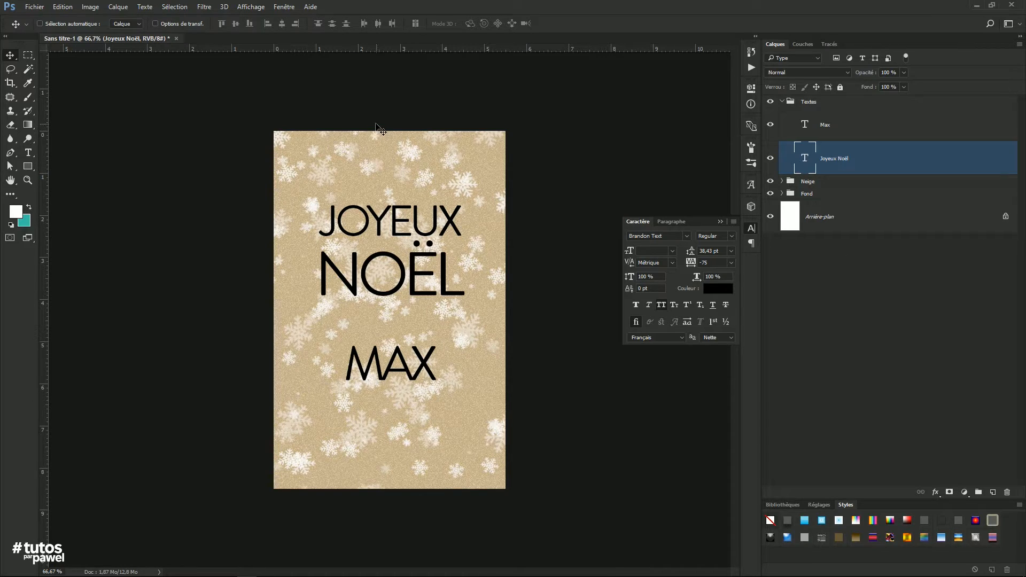
Save the card with its layers as Carte 1.psd in the Tuto folder on the desktop.
left_click(34, 7)
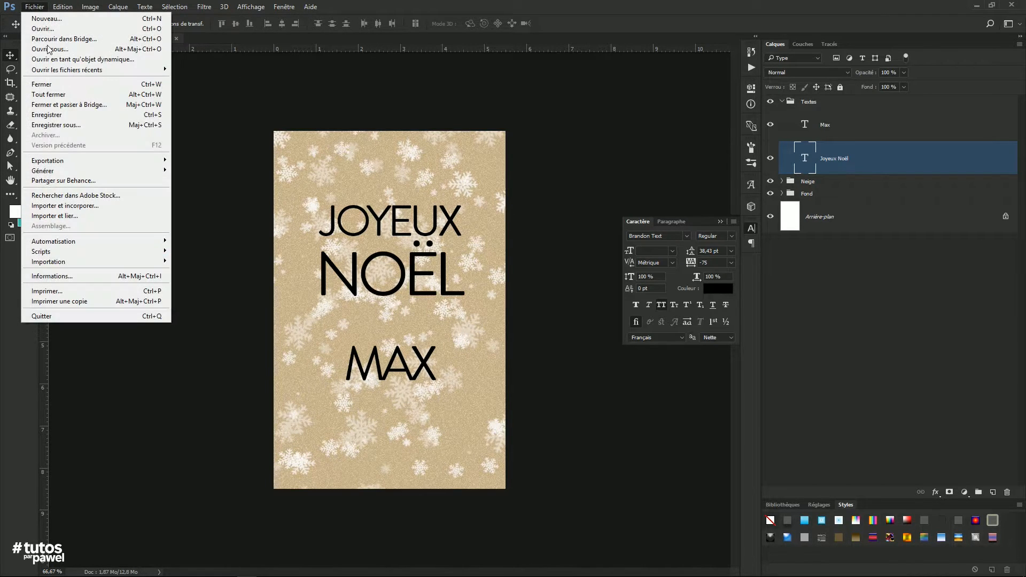
left_click(77, 124)
type("Carte.psd")
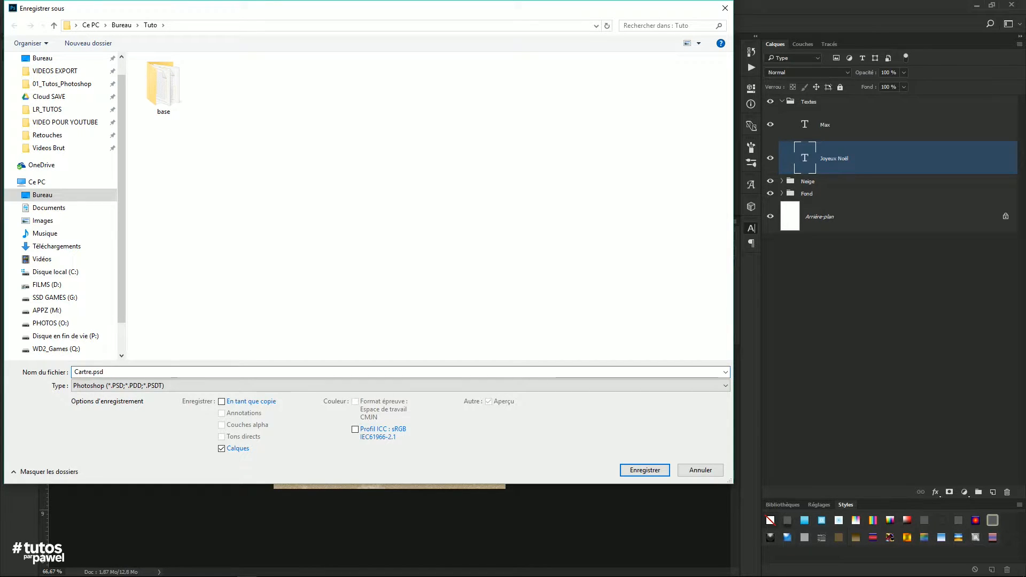
key("Return")
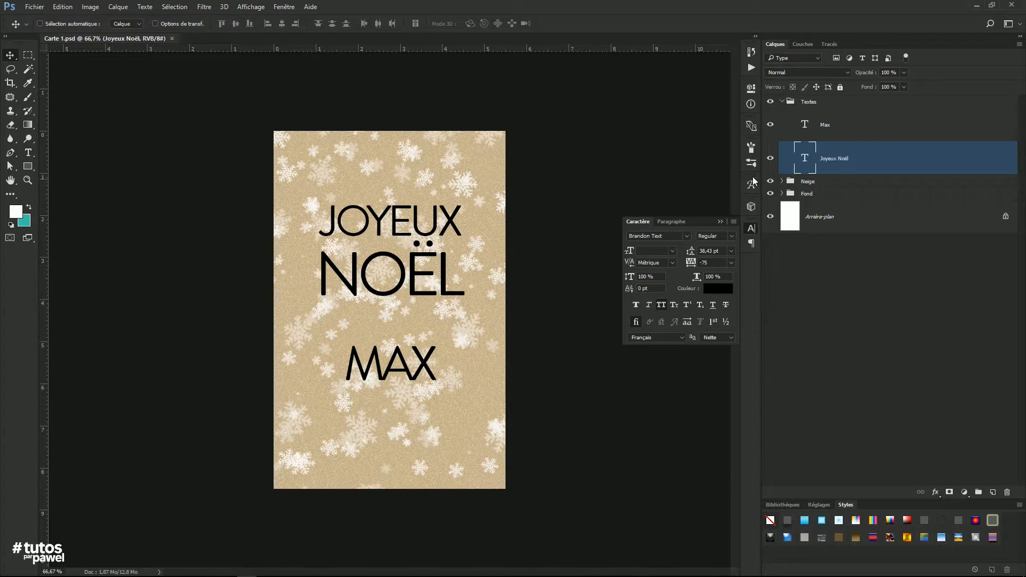
Create a new document from the saved Carte de visite preset, 55 x 85 mm at 300 ppi.
left_click(35, 7)
left_click(47, 19)
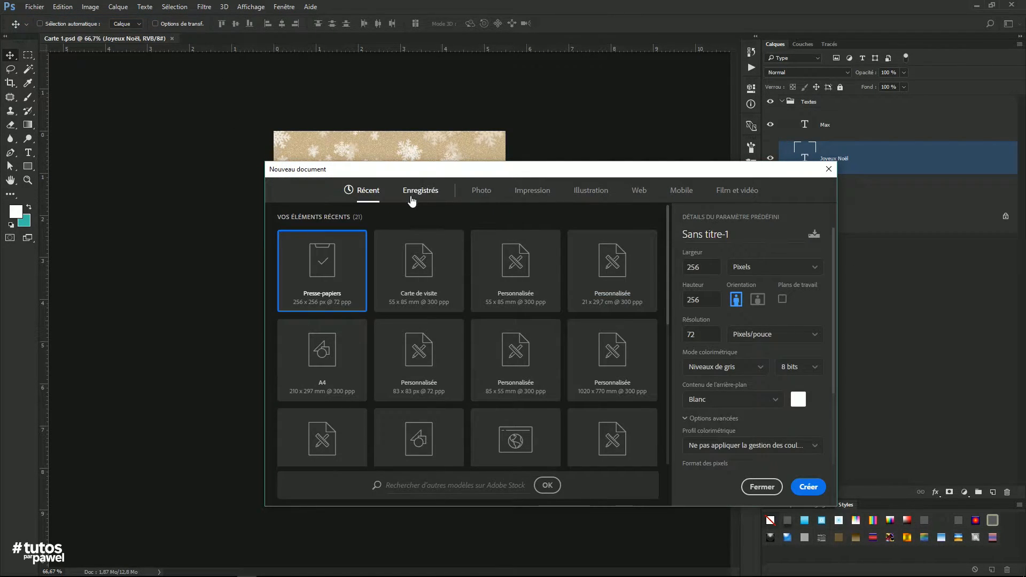
left_click(414, 196)
left_click(412, 270)
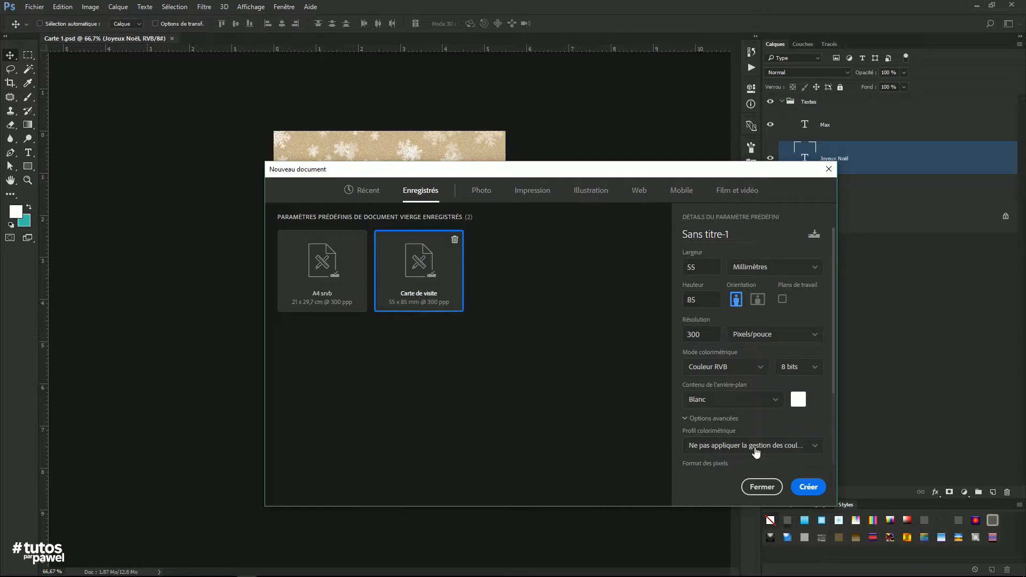
left_click(809, 488)
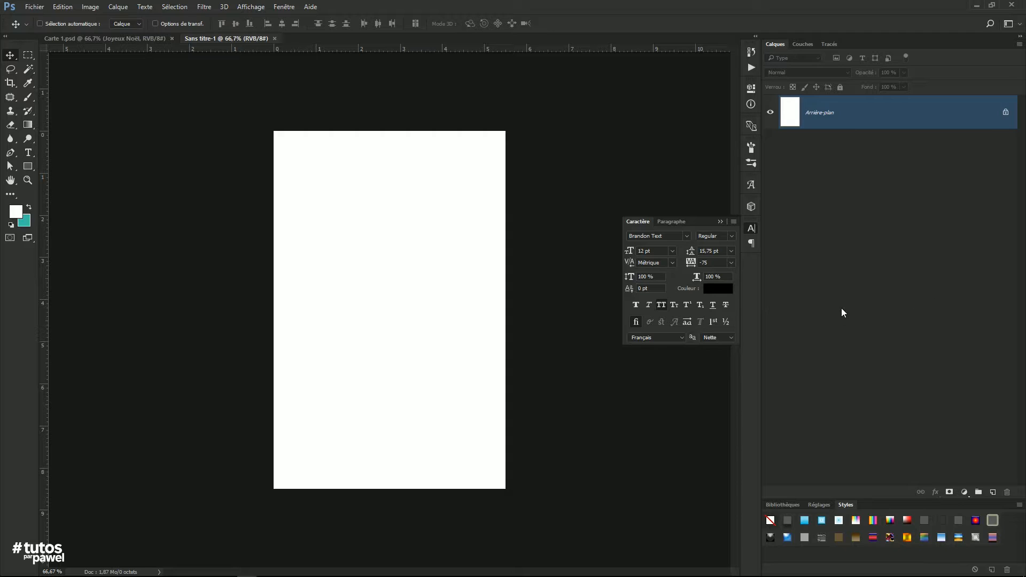
Add a solid colour fill layer in red (ff0000) above the background.
left_click(965, 491)
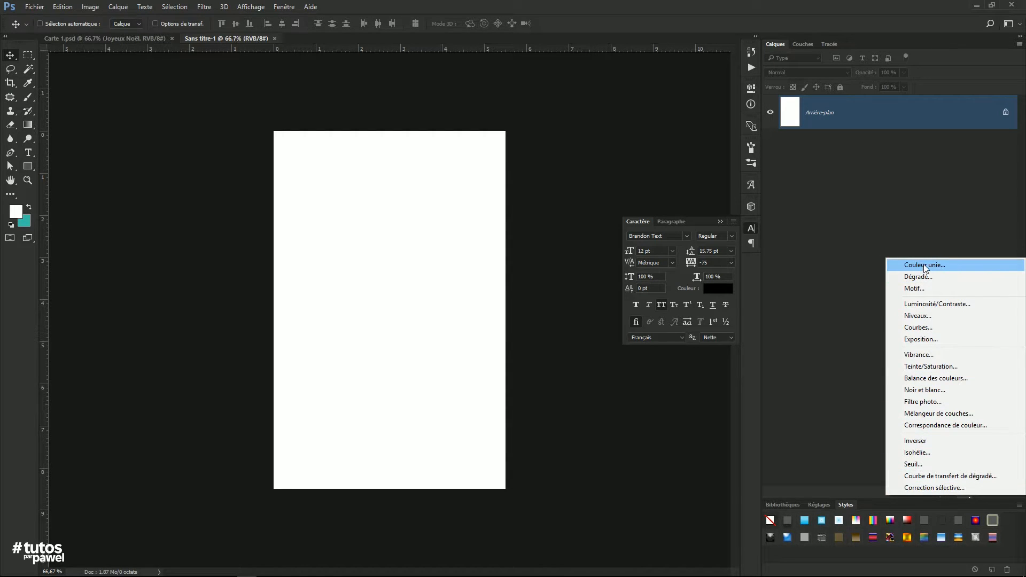
left_click(924, 266)
type("ff0000")
left_click(790, 245)
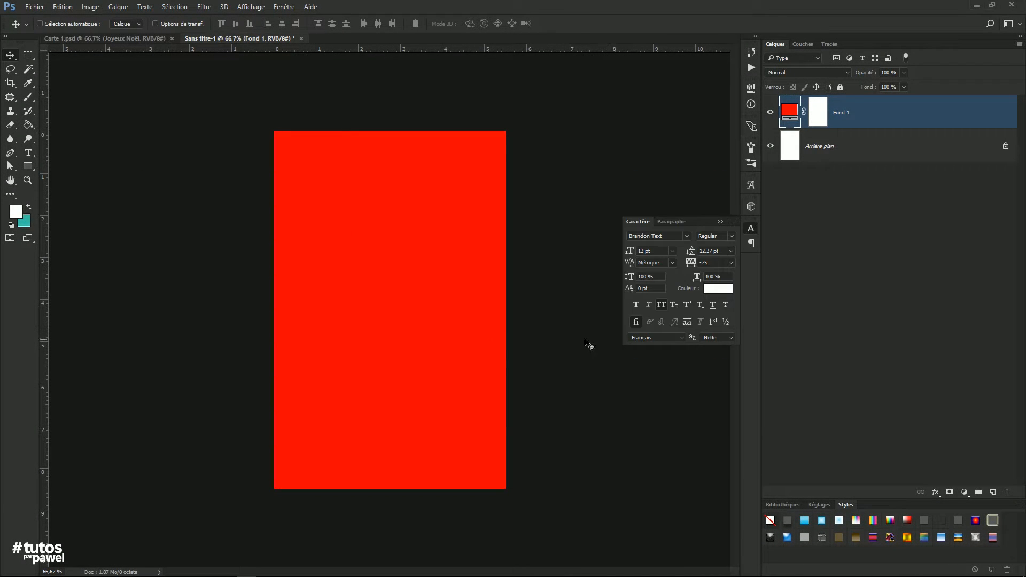
Switch to the browser, copy the Trees icon from Flaticon and paste it into the red Photoshop document.
key("alt+Tab")
key("alt+Tab")
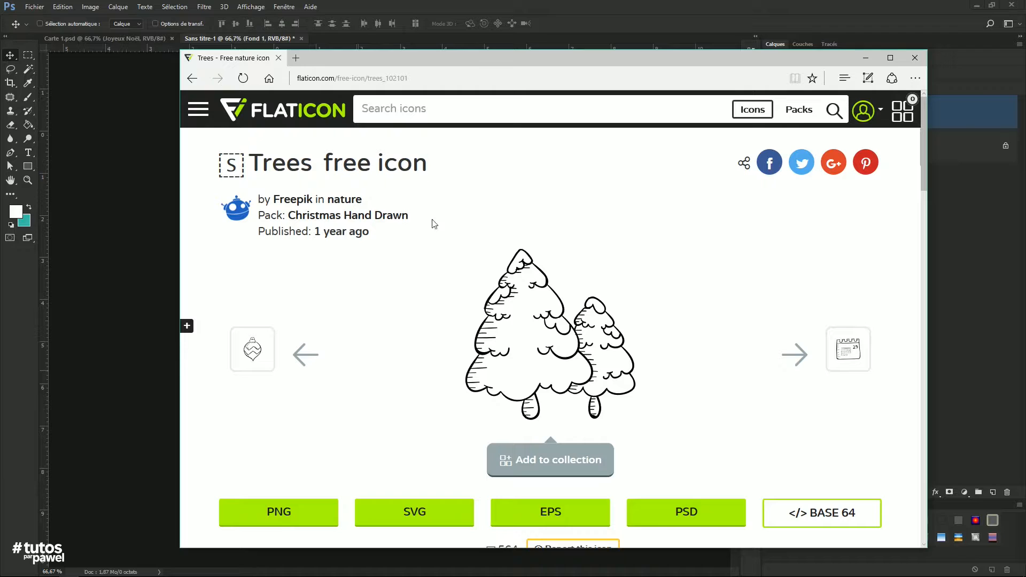
right_click(528, 318)
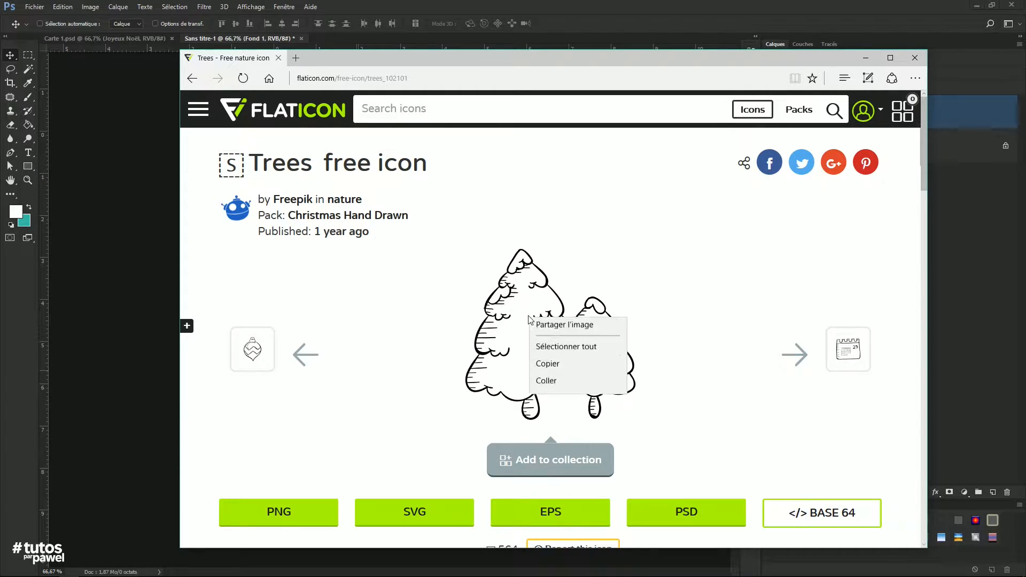
left_click(560, 407)
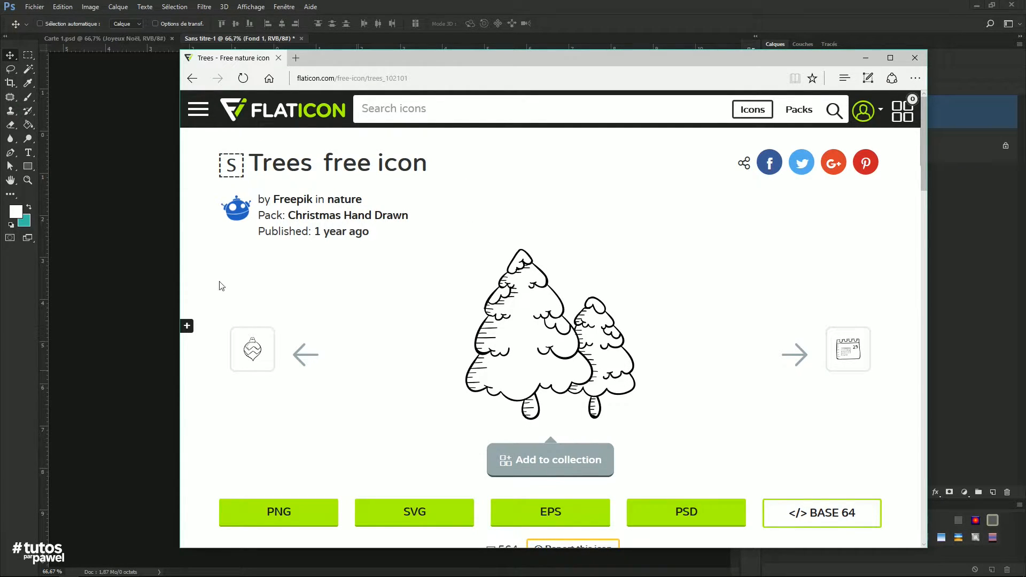
left_click(156, 270)
key("ctrl+v")
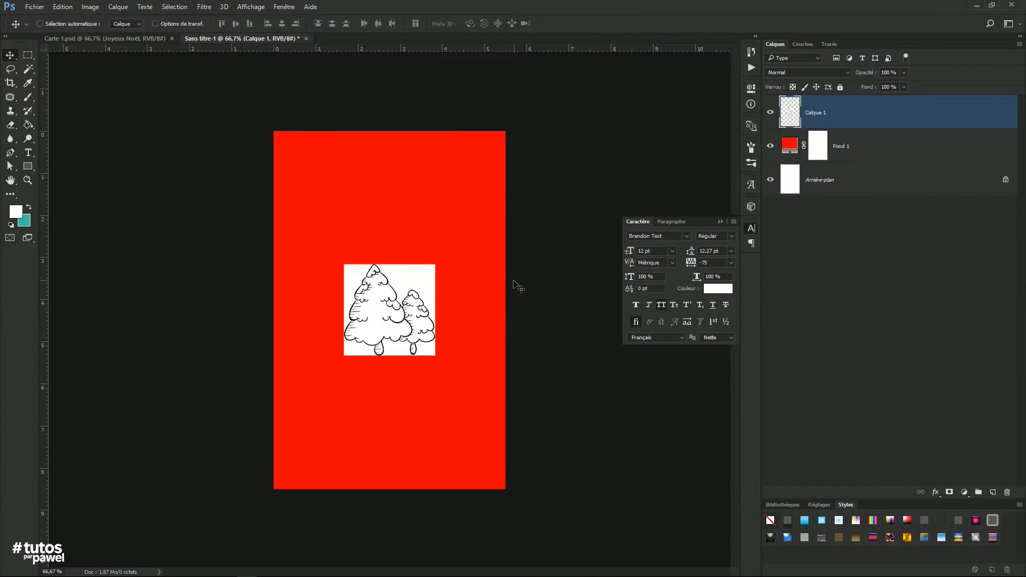
Scale the trees image up proportionally to about twice its size and place it in the card's lower half.
key("ctrl+t")
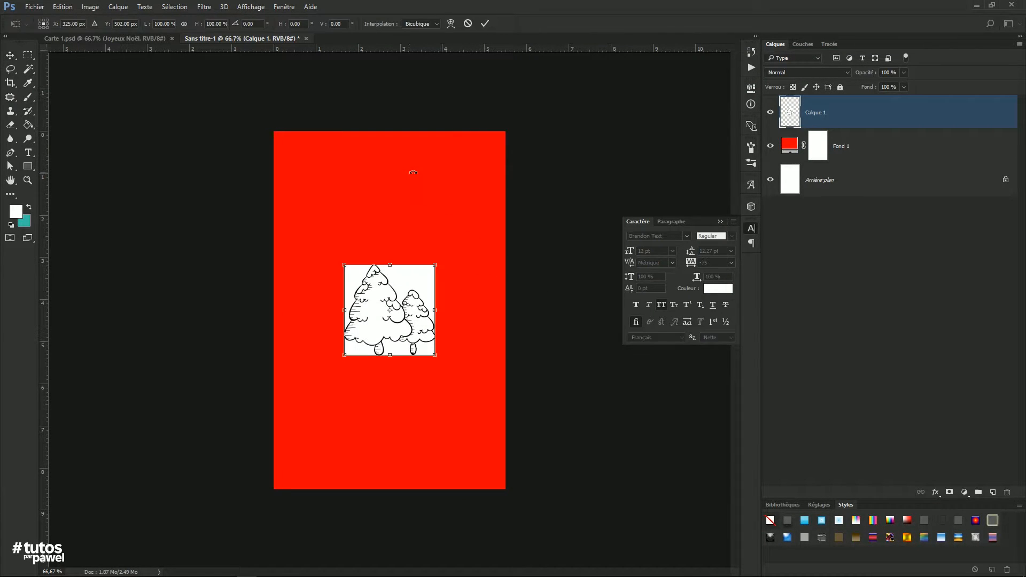
left_click(184, 24)
left_click_drag(436, 264, 505, 195)
left_click_drag(450, 229, 417, 303)
left_click_drag(466, 272, 439, 301)
key("Return")
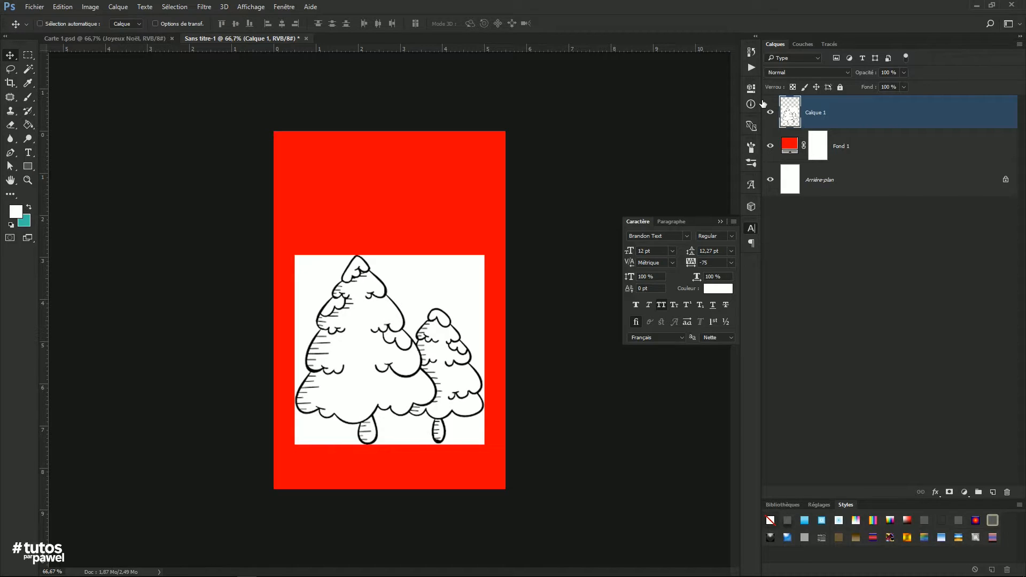
Invert the trees image and set its blend mode to Eclaircir so only the white outlines show on the red.
key("ctrl")
key("ctrl+i")
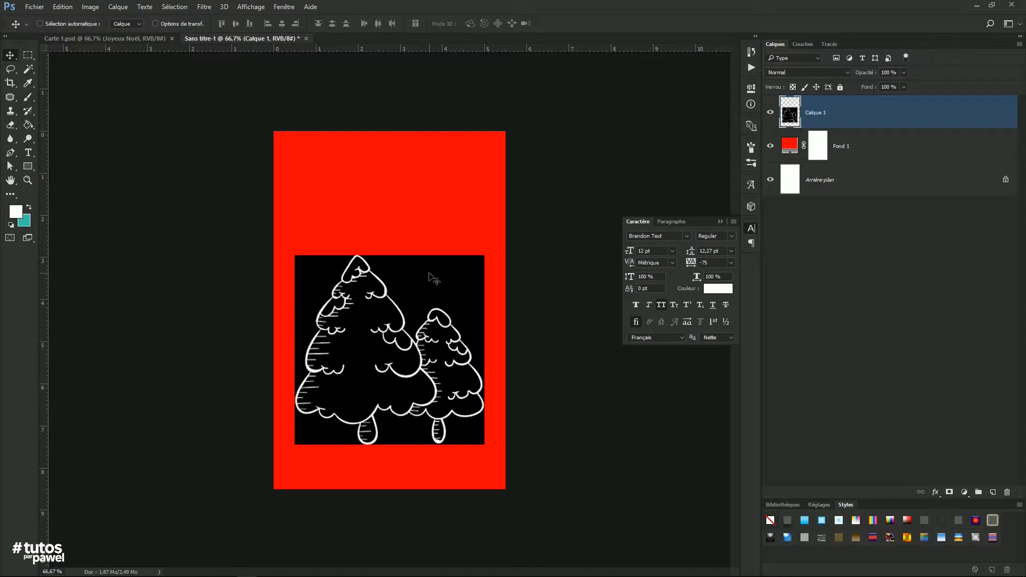
left_click(830, 72)
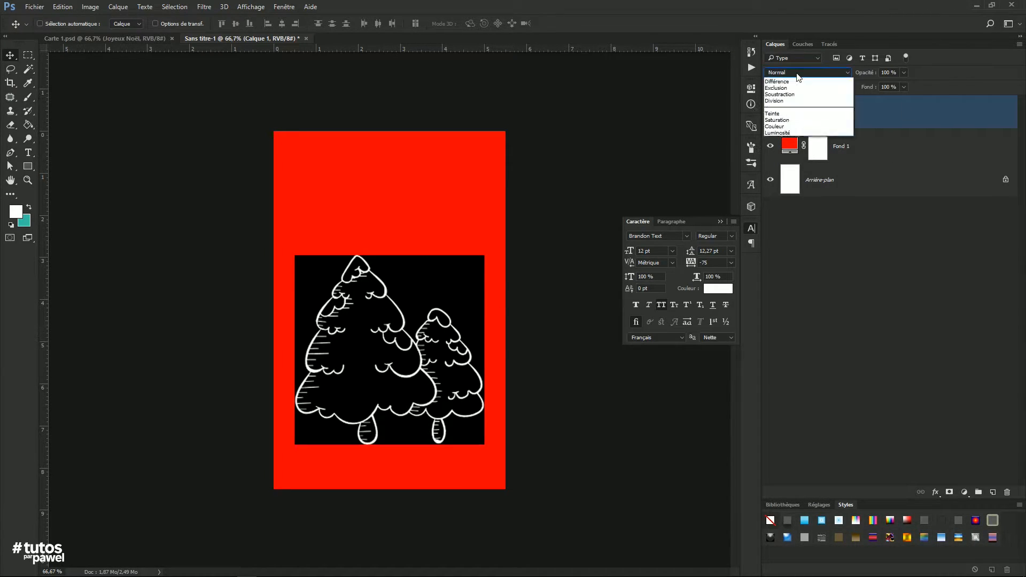
left_click(772, 139)
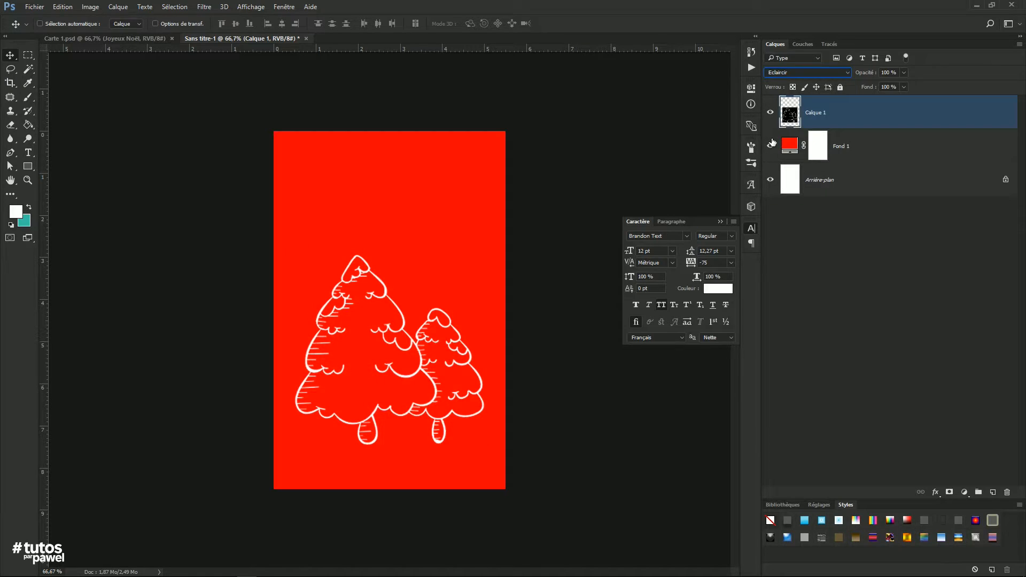
Add white centred text reading JOYEUX NOËL on two lines above the trees.
left_click(30, 152)
left_click(379, 182)
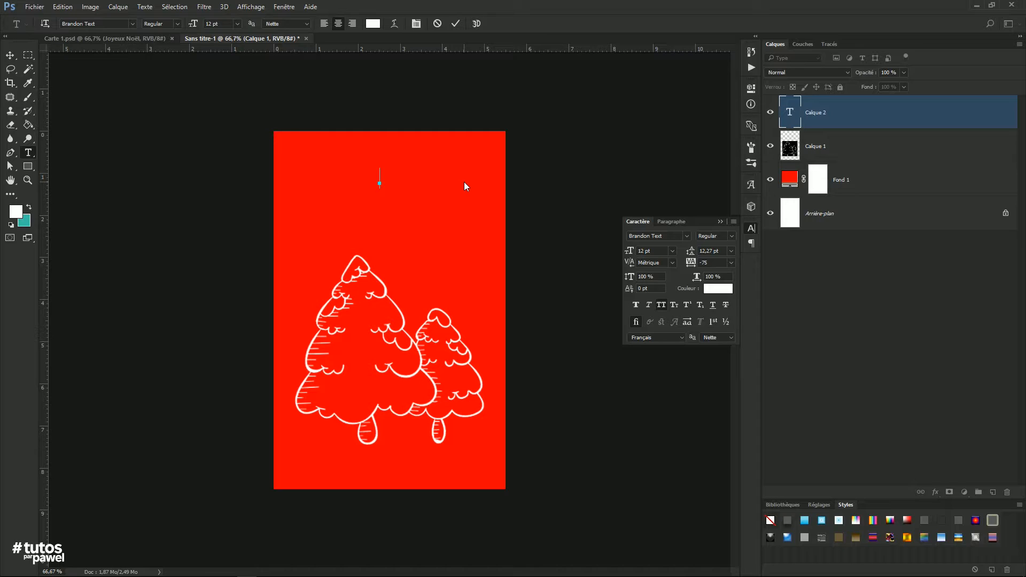
type("JOYEUX")
key("Return")
type("N")
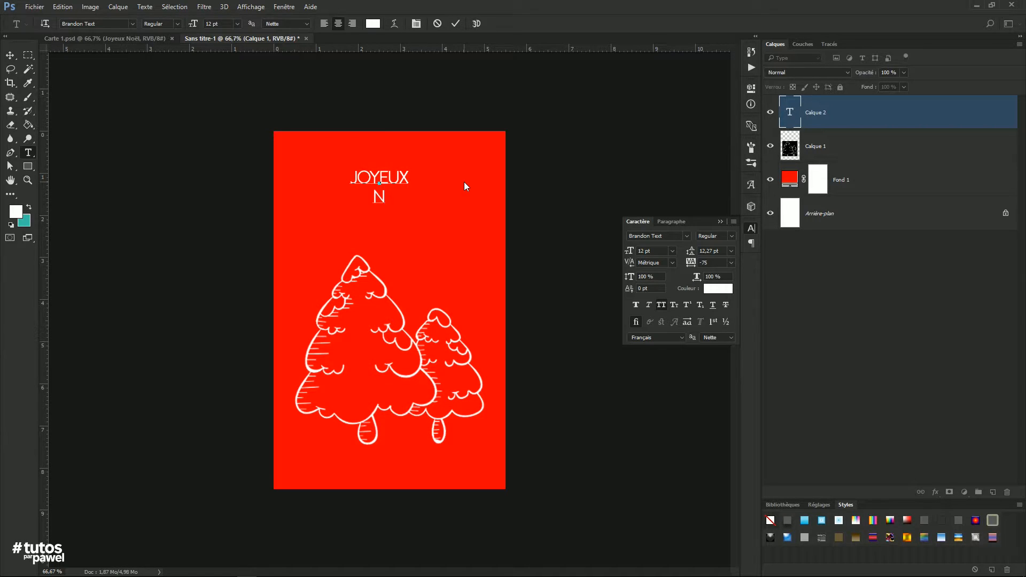
type("OËL")
Set both text lines in the NarzissSwirls font with a tracking of 0.
key("ctrl+a")
left_click(132, 24)
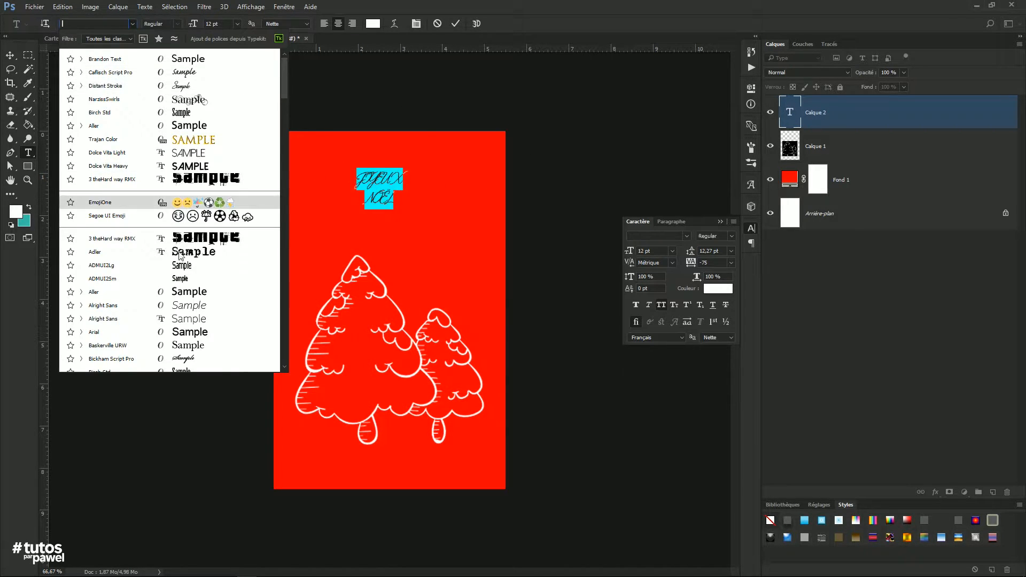
left_click(189, 319)
left_click(133, 24)
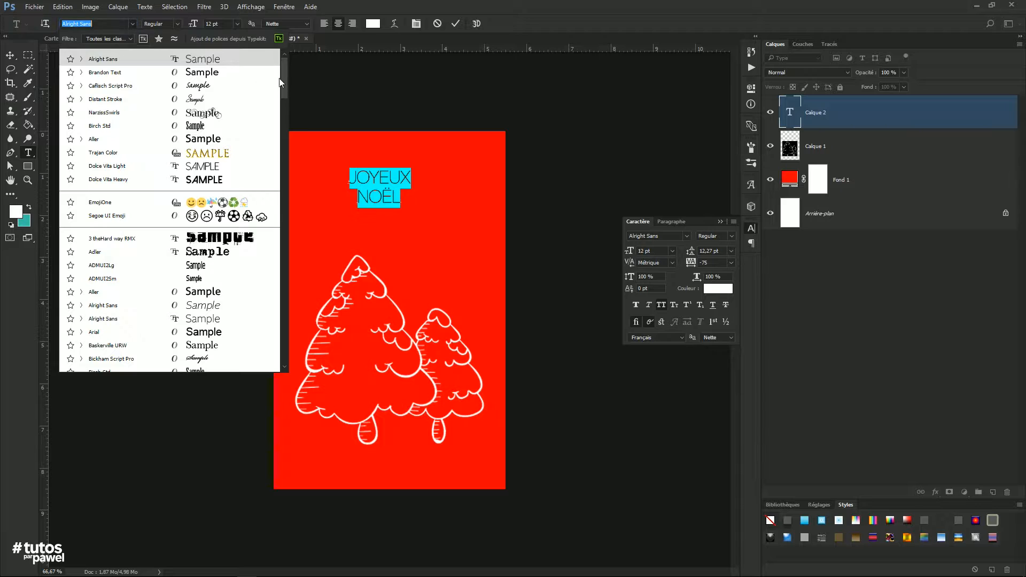
scroll(278, 86, "down", 13)
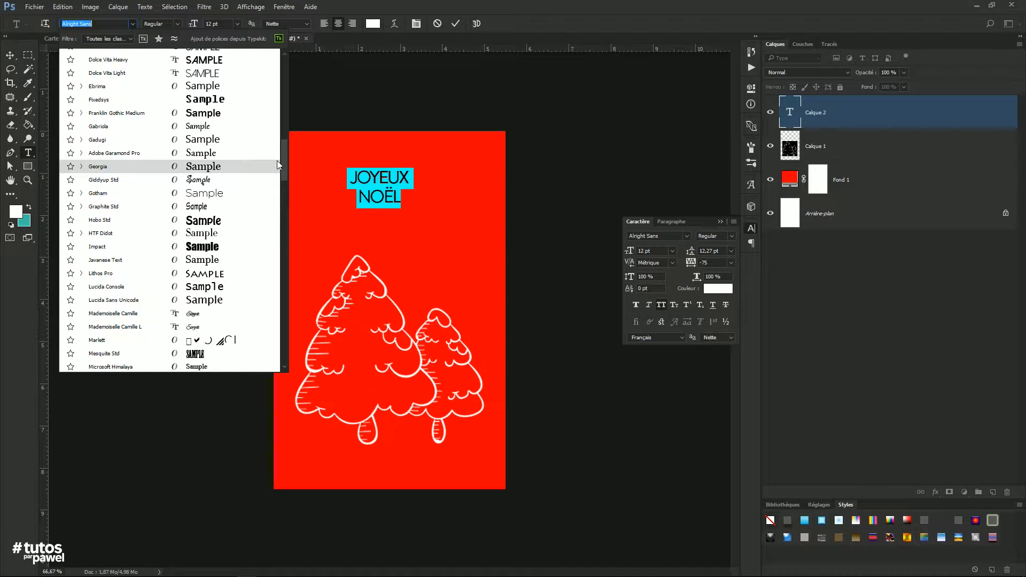
scroll(276, 160, "down", 15)
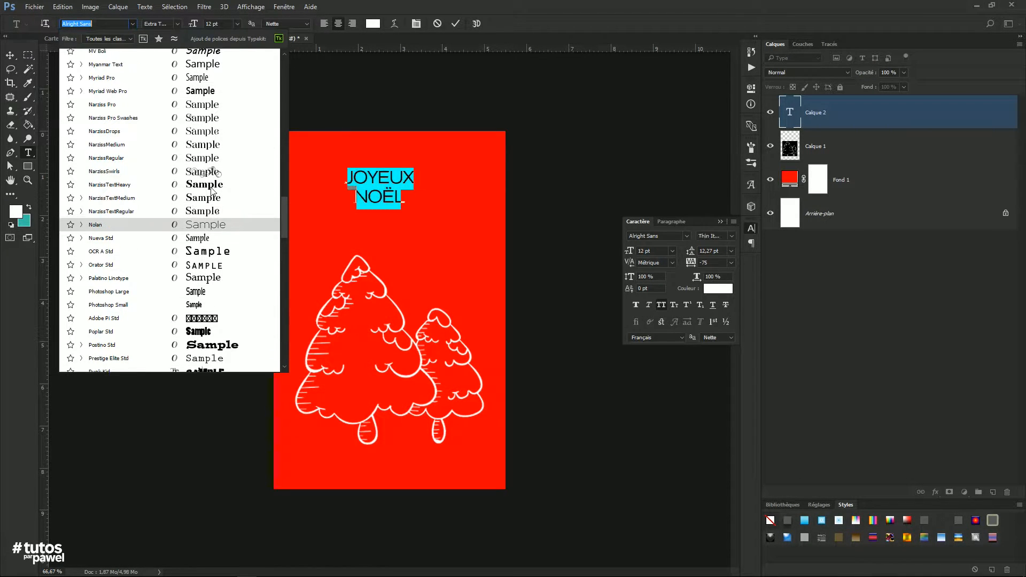
left_click(195, 172)
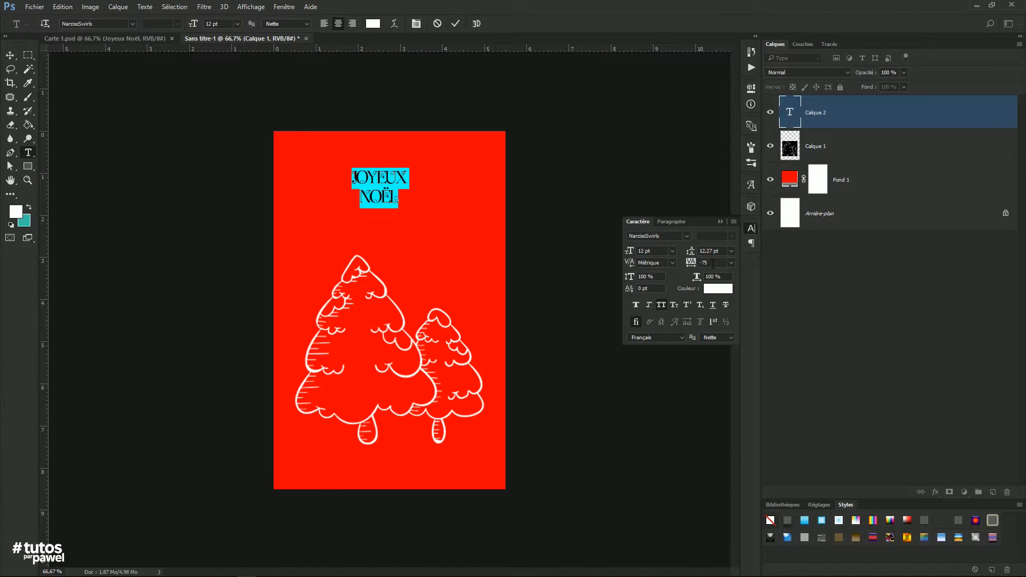
type("0")
key("Return")
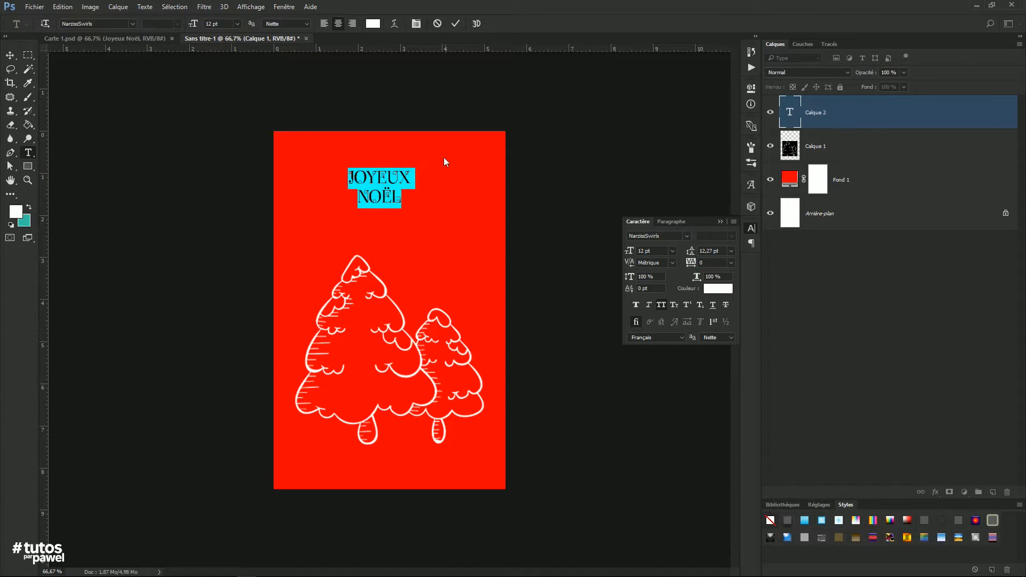
Enlarge the Joyeux Noël text to about 28.5 pt, centred above the trees, and move the trees slightly down.
key("ctrl+Return")
key("ctrl+t")
left_click_drag(410, 168, 462, 150)
mouse_move(416, 183)
left_mouse_down()
mouse_move(432, 204)
mouse_move(424, 202)
left_mouse_up()
key("Return")
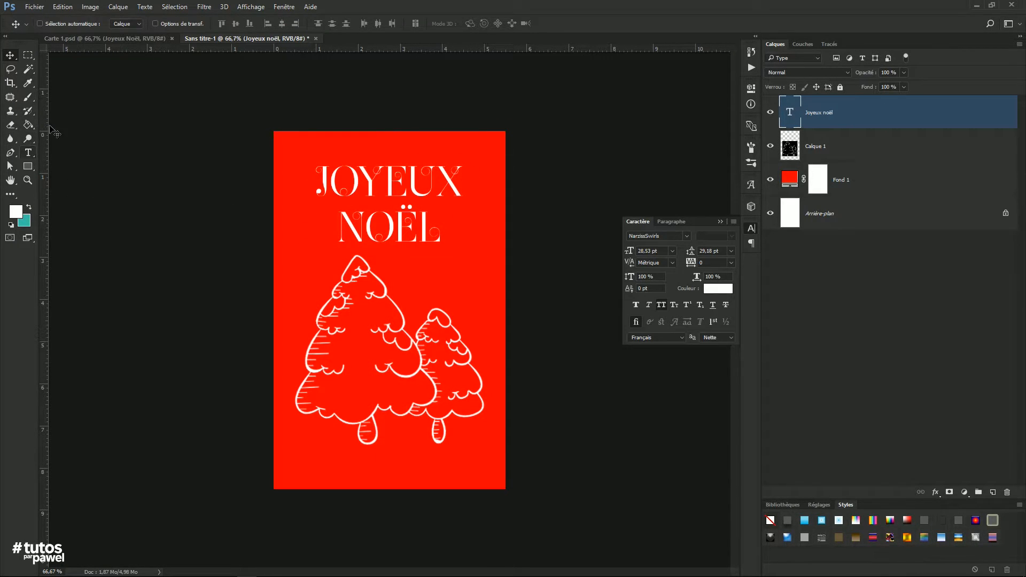
left_click(425, 364, "ctrl")
left_click_drag(425, 365, 424, 379)
Save the red card as Carte 2.psd in the Tuto folder, alongside Carte 1.psd.
left_click(41, 6)
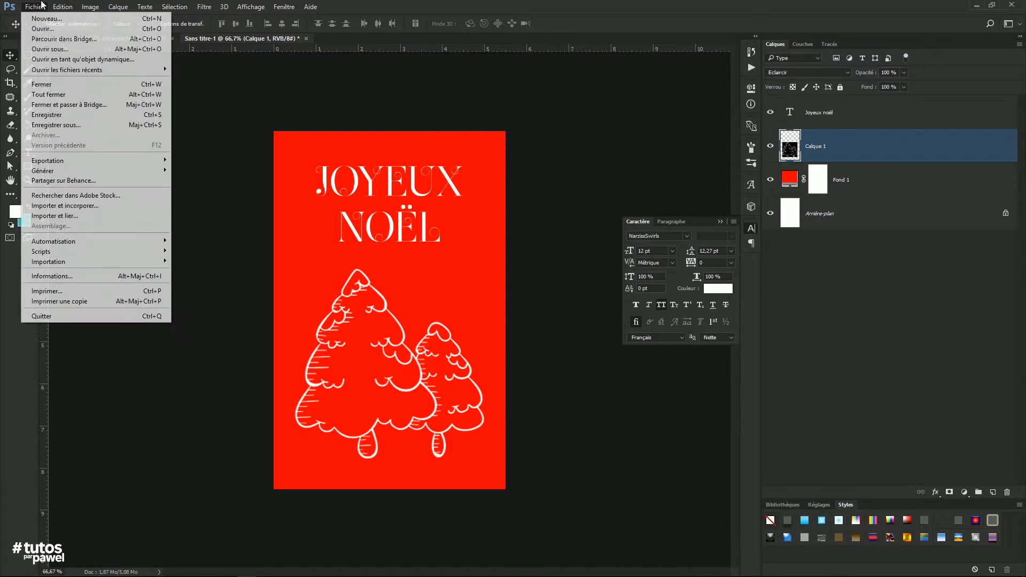
left_click(61, 123)
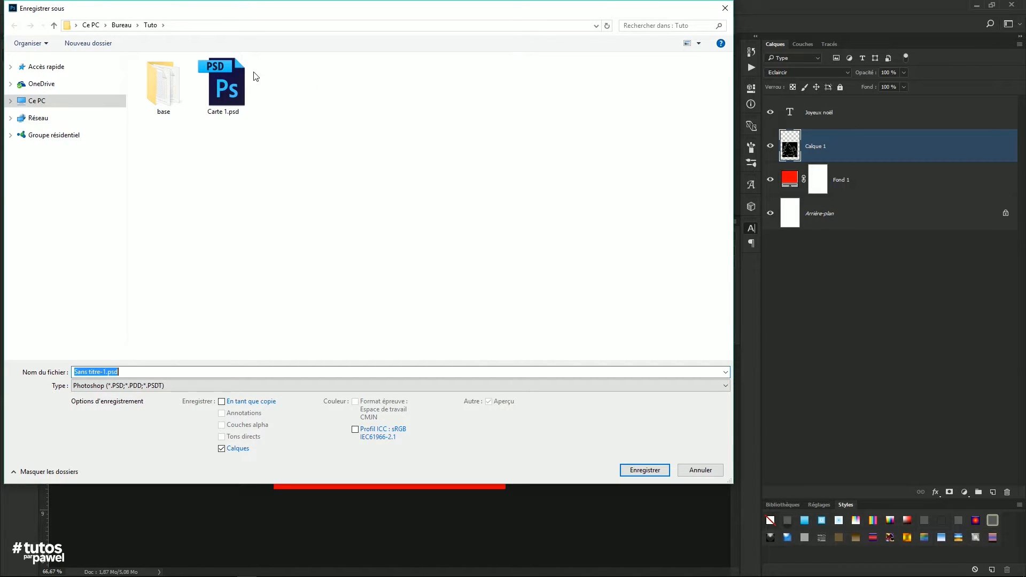
left_click(229, 86)
key("Right")
key("Left")
key("Left")
key("Left")
key("Left")
key("shift+Left")
type("2")
key("Return")
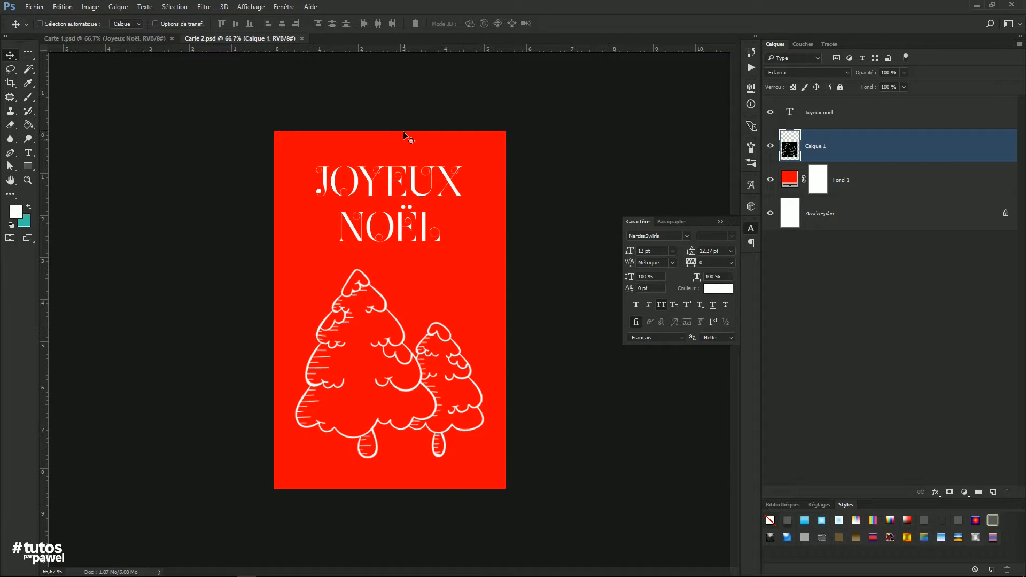
Create a new 55 x 85 mm portrait document at 300 ppi from the saved Carte de visite preset.
left_click(34, 7)
left_click(40, 18)
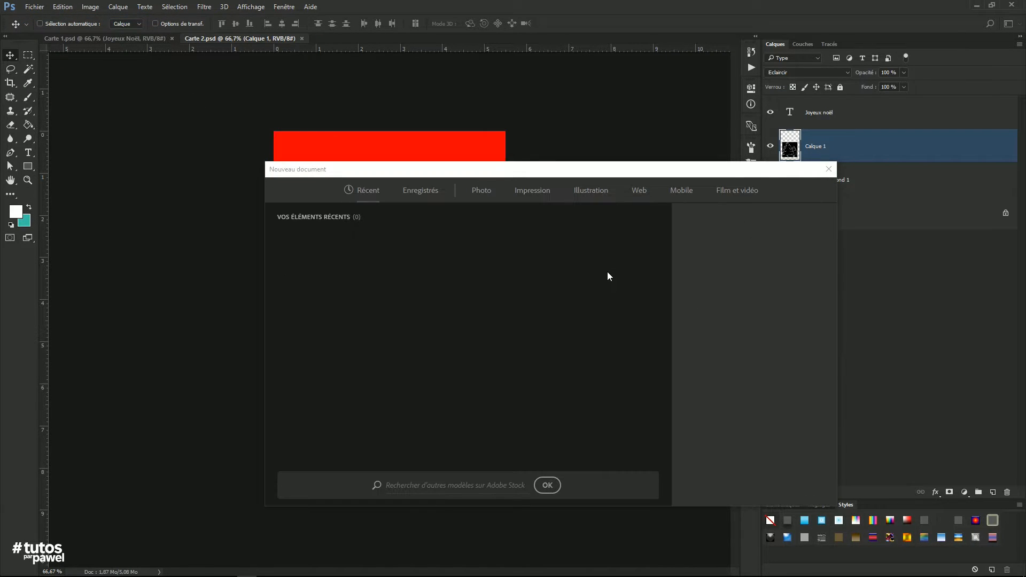
left_click(753, 268)
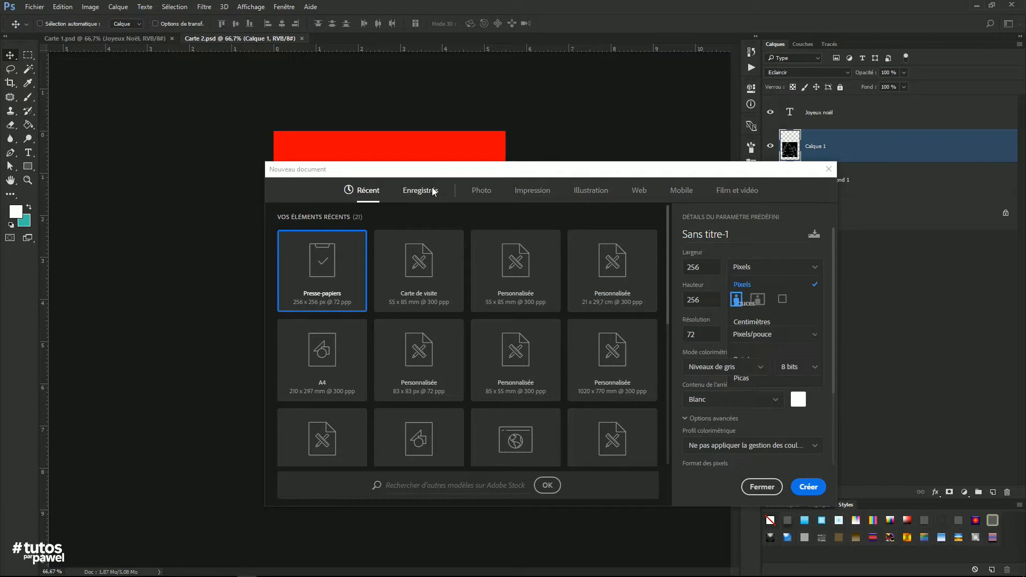
left_click(434, 192)
left_click(441, 269)
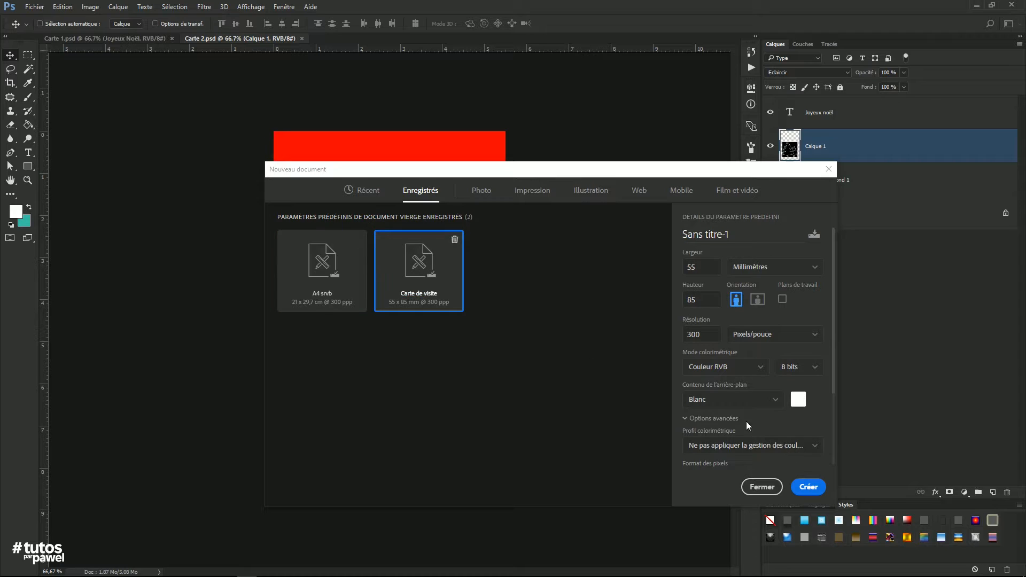
left_click(808, 487)
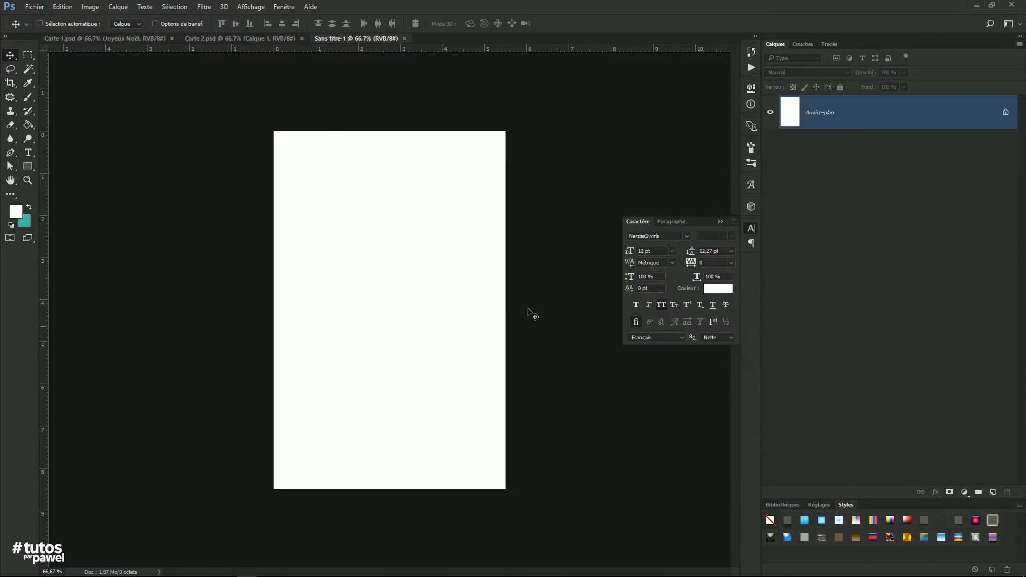
Switch to the browser, return to Freepik, search for "noel" and restrict the results to photos.
key("alt+Tab")
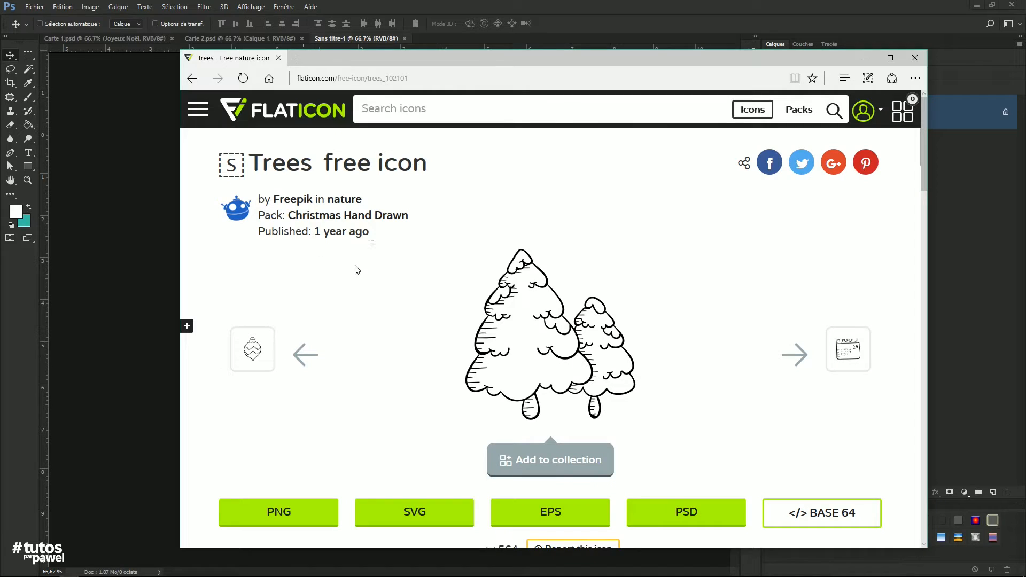
left_click(182, 72)
left_click(182, 71)
left_click(395, 147)
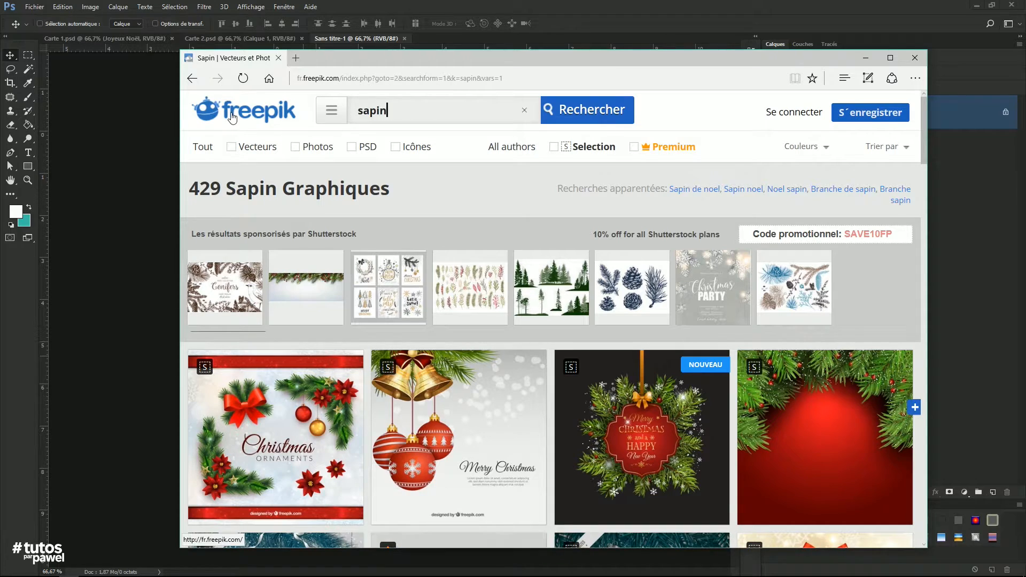
key("ctrl+a")
type("noel")
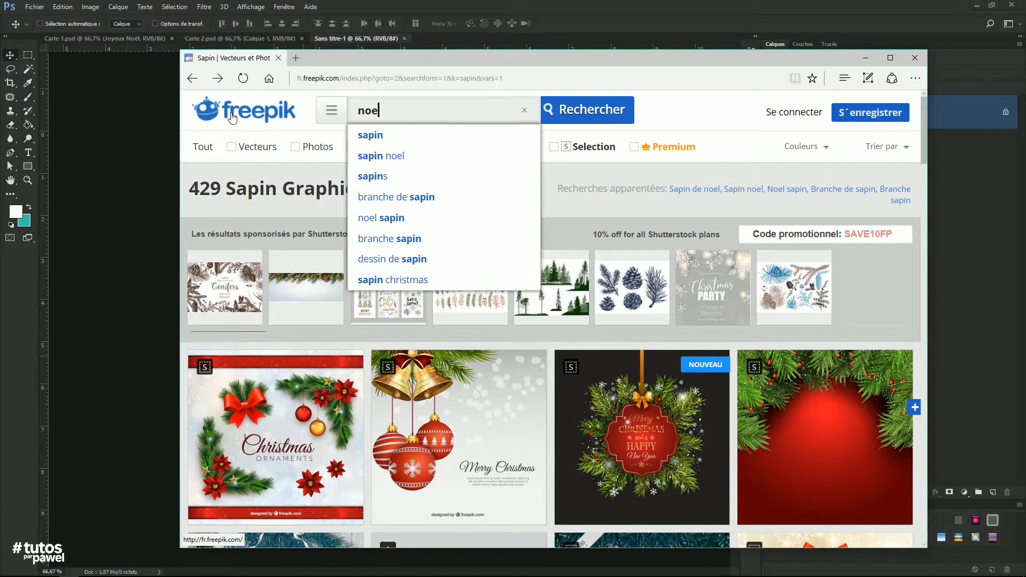
left_click(359, 134)
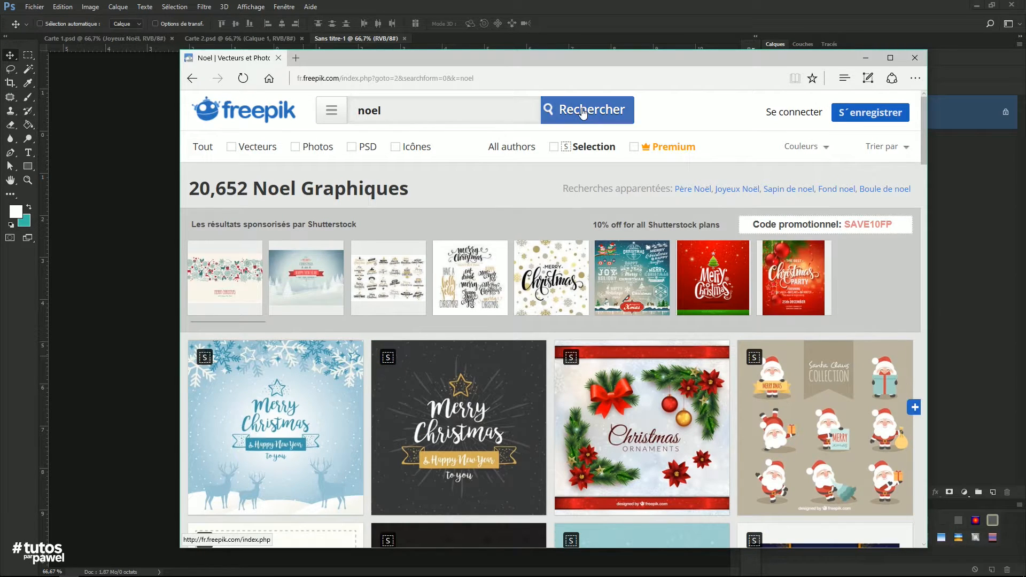
left_click(580, 111)
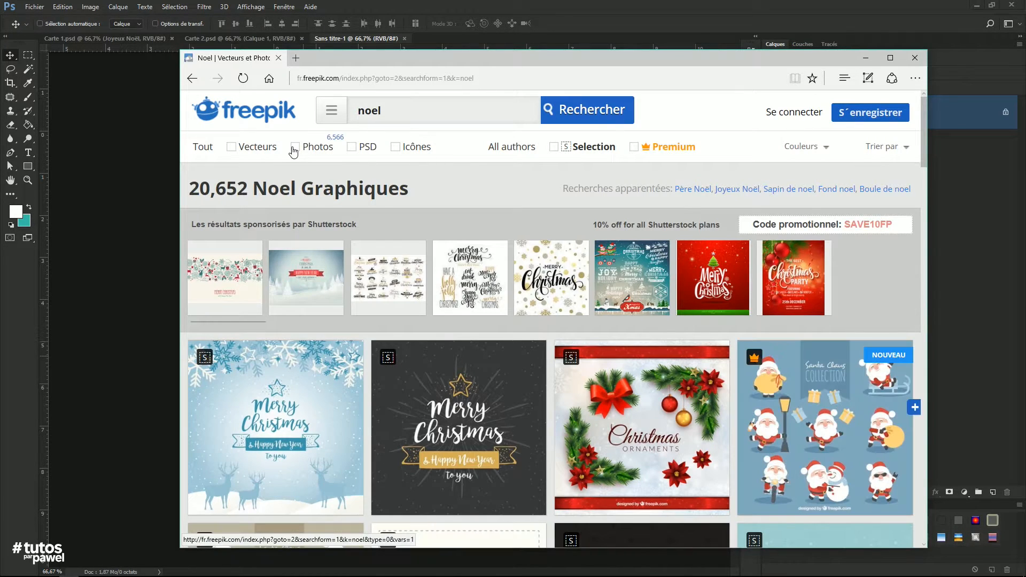
left_click(296, 153)
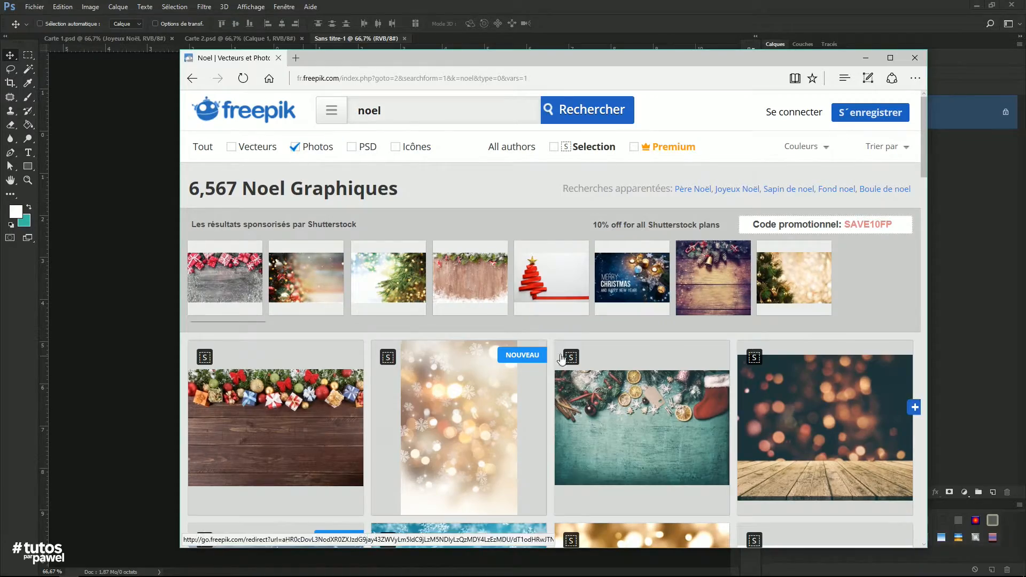
Browse the Noel photo results and open the red bokeh background with white snowflakes.
scroll(499, 412, "down", 3)
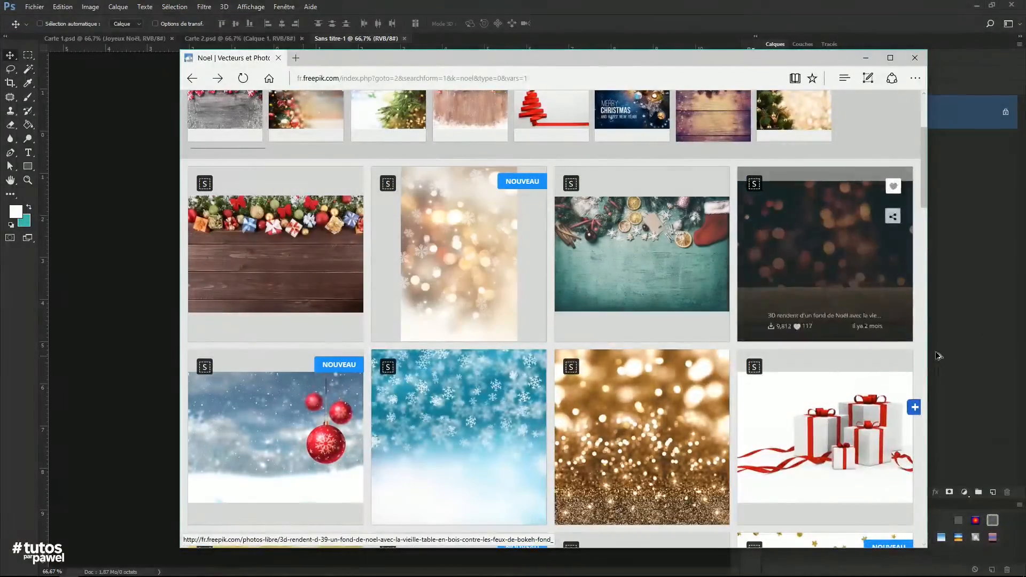
scroll(594, 398, "down", 2)
scroll(595, 398, "down", 1)
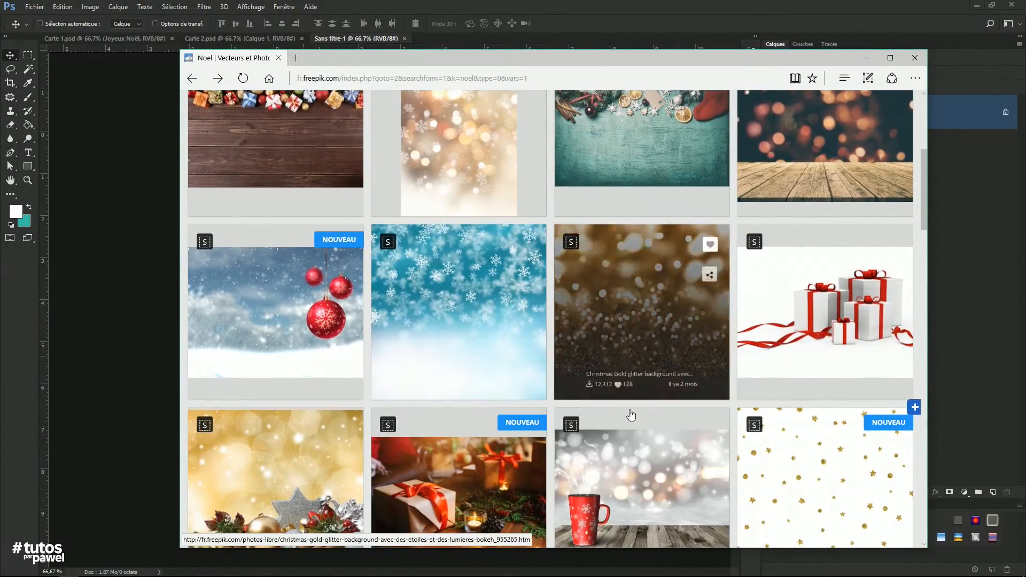
scroll(637, 403, "down", 4)
scroll(491, 315, "up", 5)
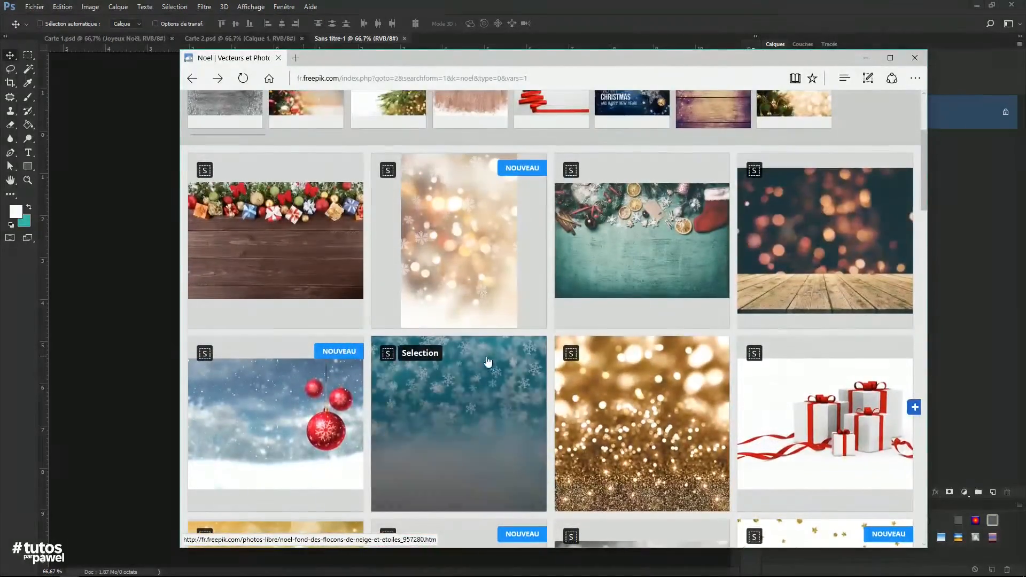
scroll(497, 320, "down", 11)
scroll(507, 337, "down", 5)
scroll(534, 384, "up", 3)
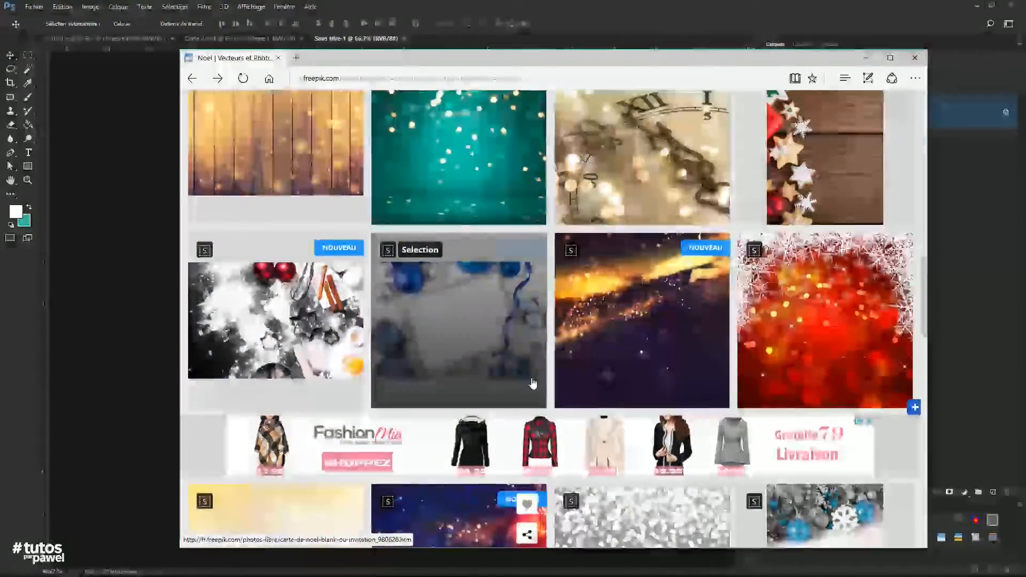
scroll(614, 257, "down", 2)
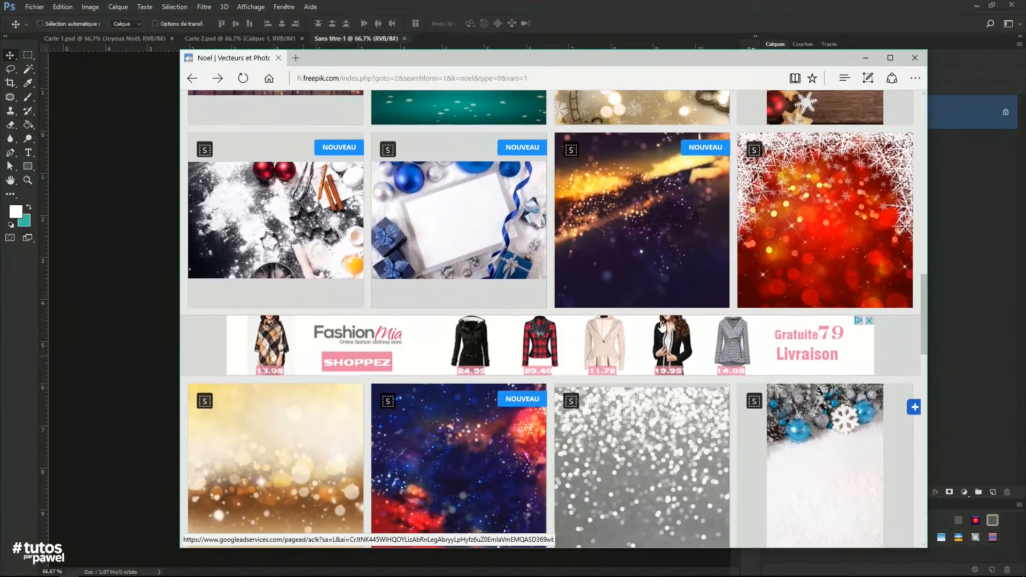
scroll(648, 266, "down", 1)
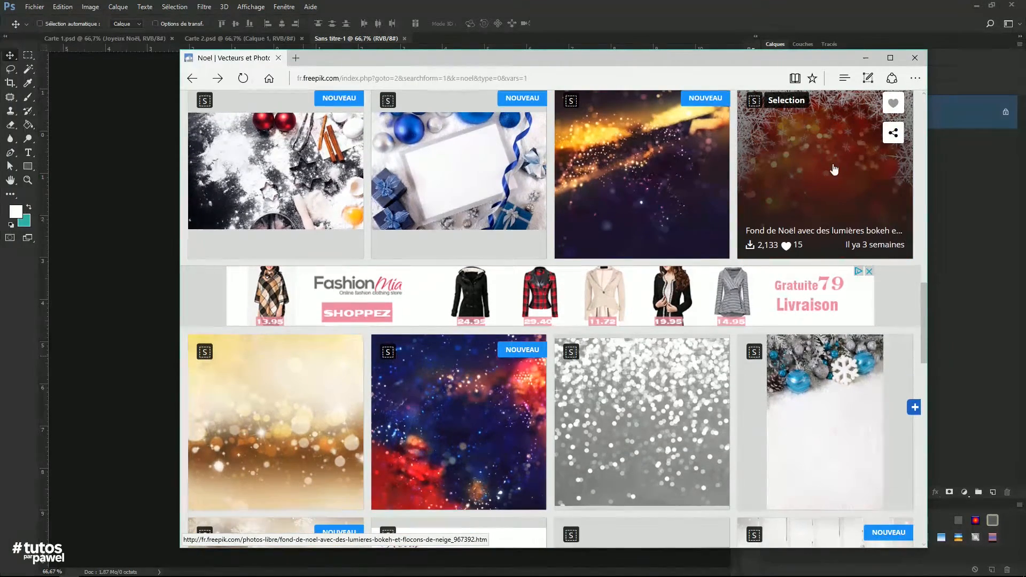
left_click(802, 167)
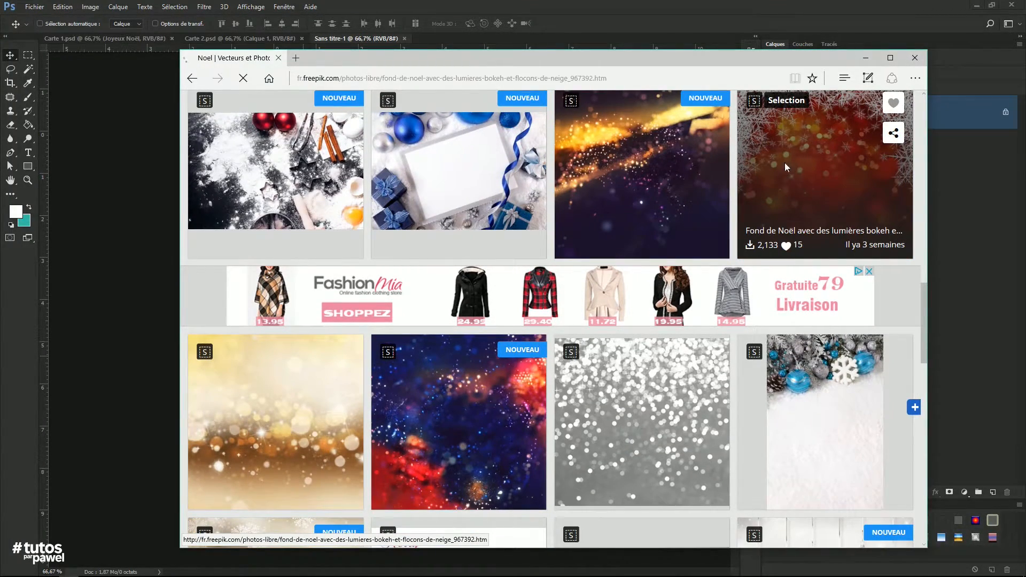
Download the red snowflake background with the free licence and save Bright-red-background-with-white-snowflakes.zip.
scroll(531, 287, "down", 3)
scroll(530, 283, "down", 1)
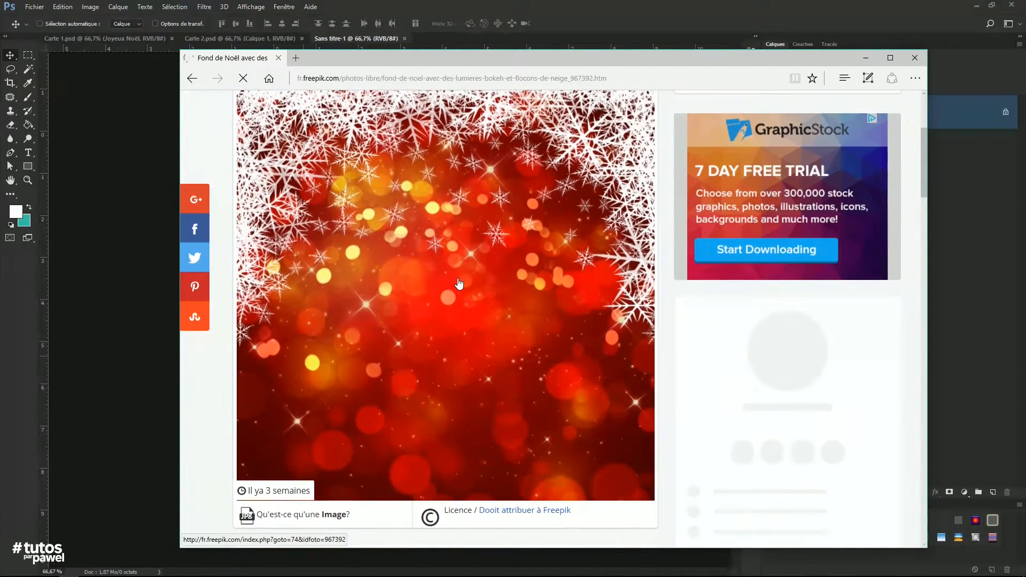
left_click(464, 283)
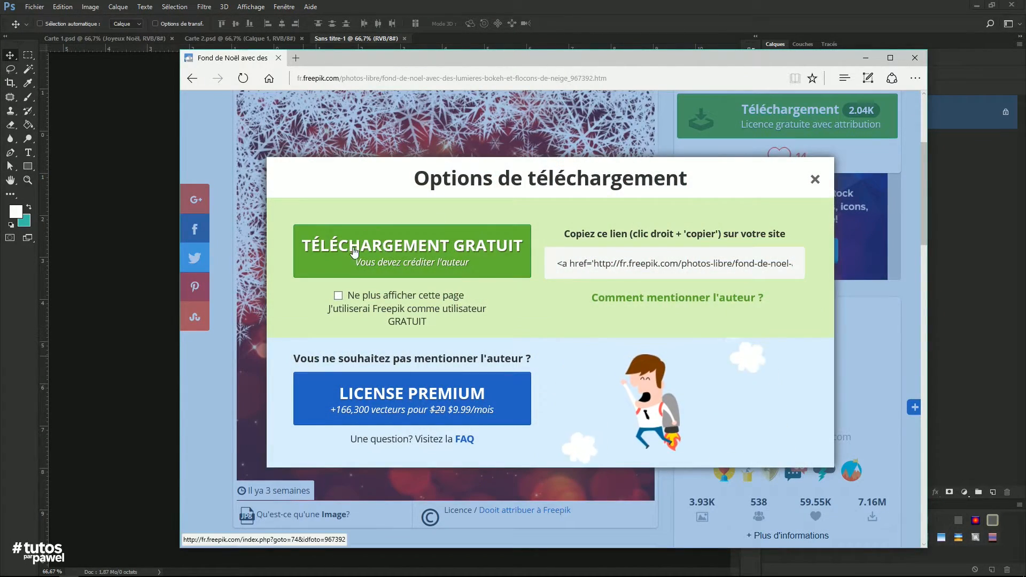
left_click(338, 296)
left_click(427, 258)
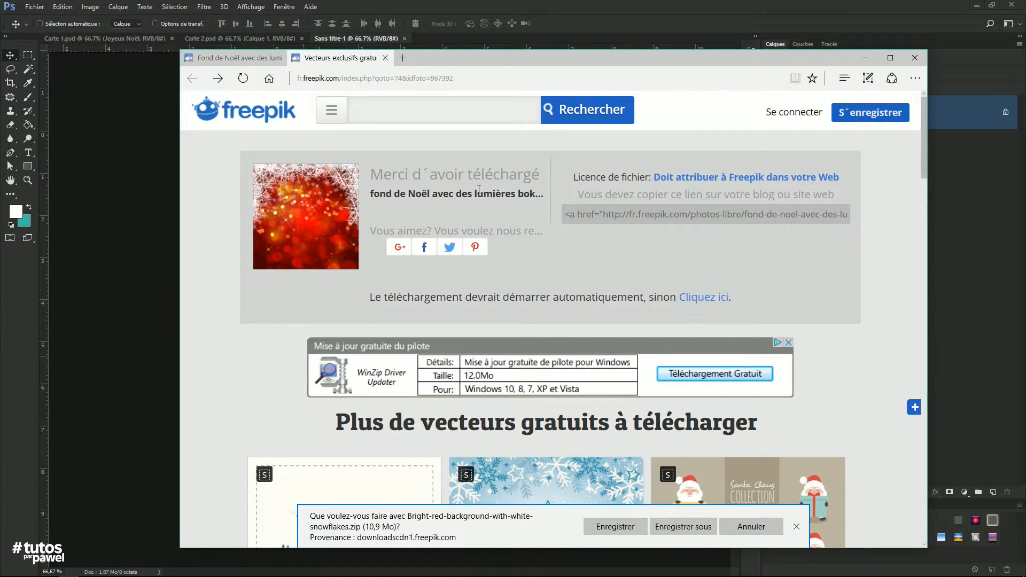
left_click(612, 529)
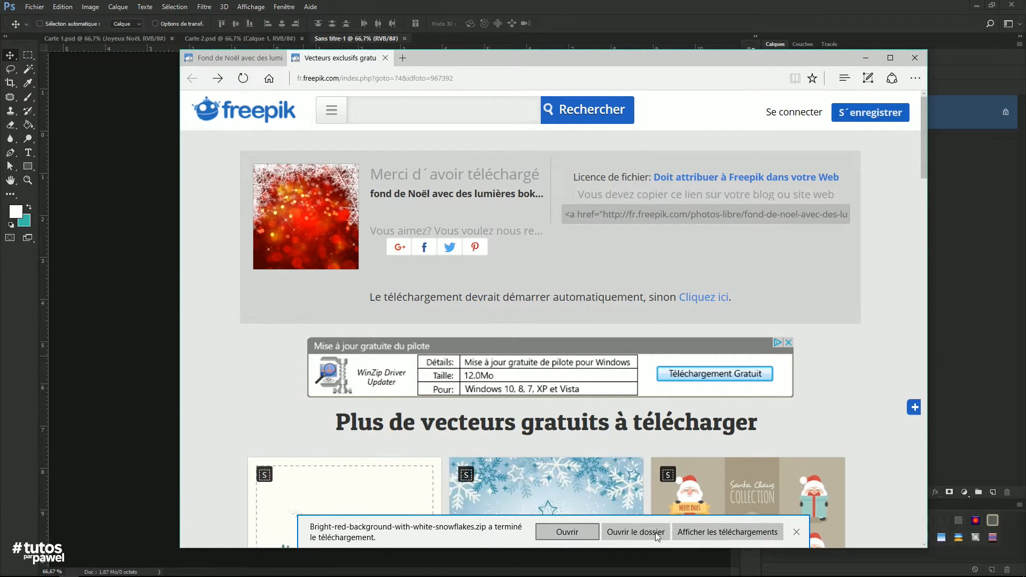
Open the downloaded archive in WinRAR and extract 3730.jpg to the desktop (Bureau).
left_click(631, 530)
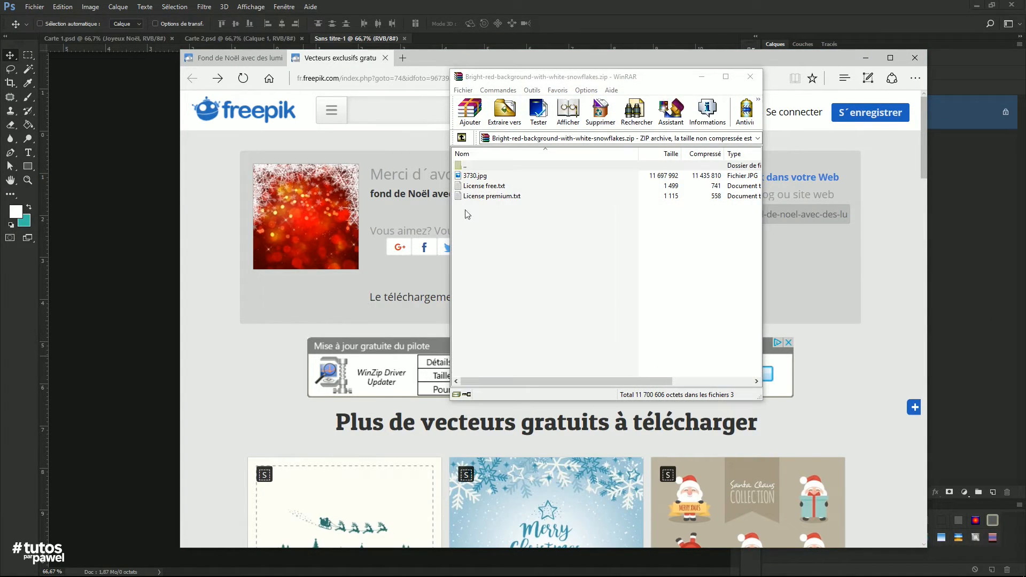
left_click(472, 178)
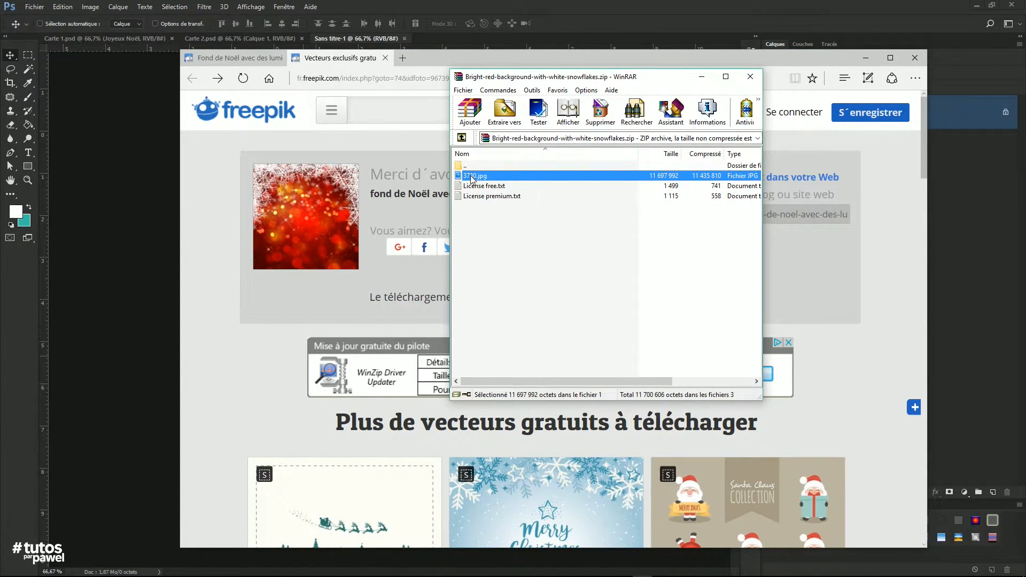
left_click(504, 112)
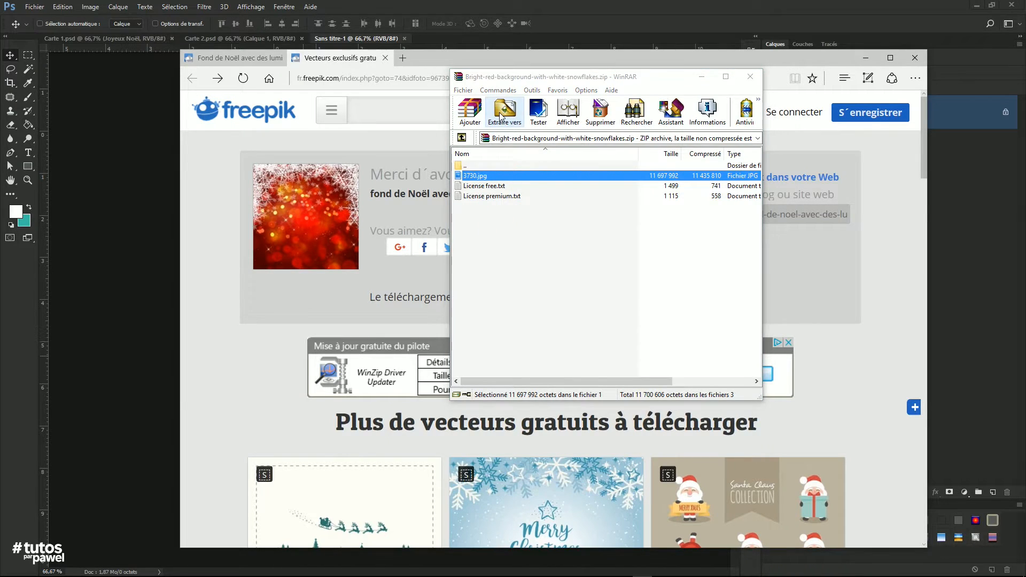
left_click(646, 187)
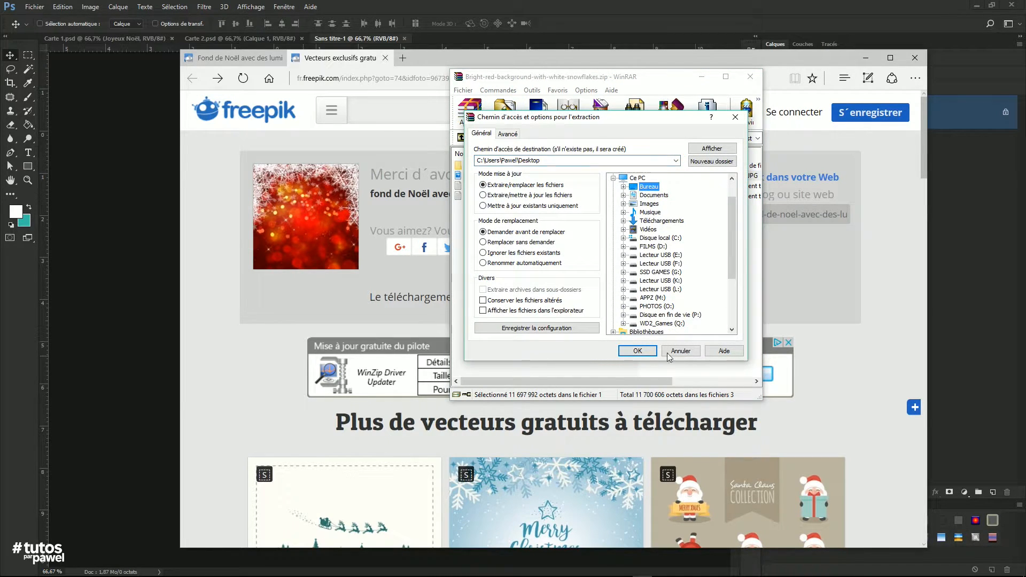
left_click(638, 350)
left_click(750, 78)
Return to Photoshop and open 3730.jpg from the desktop (Bureau).
left_click(102, 107)
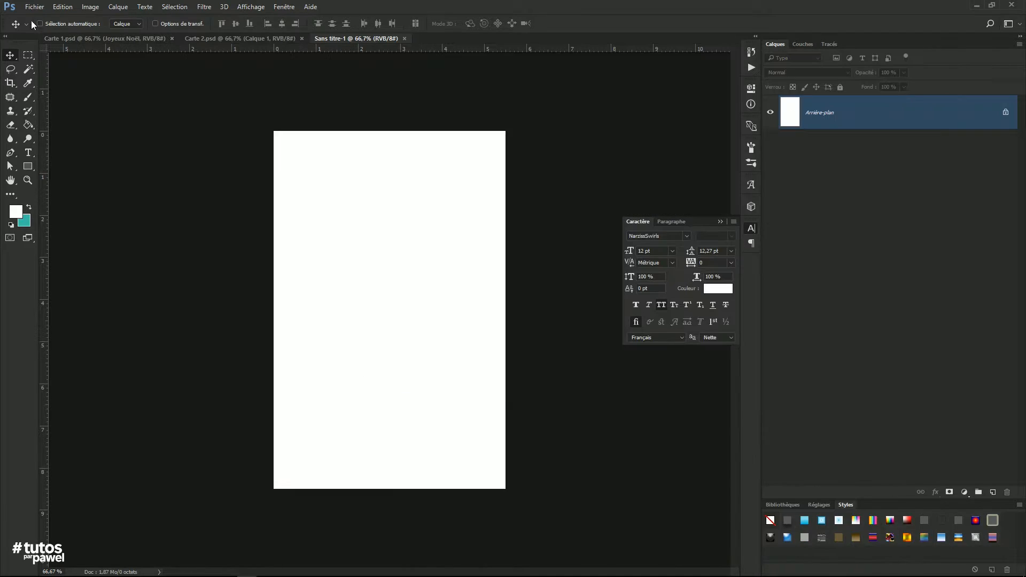
left_click(34, 7)
left_click(42, 29)
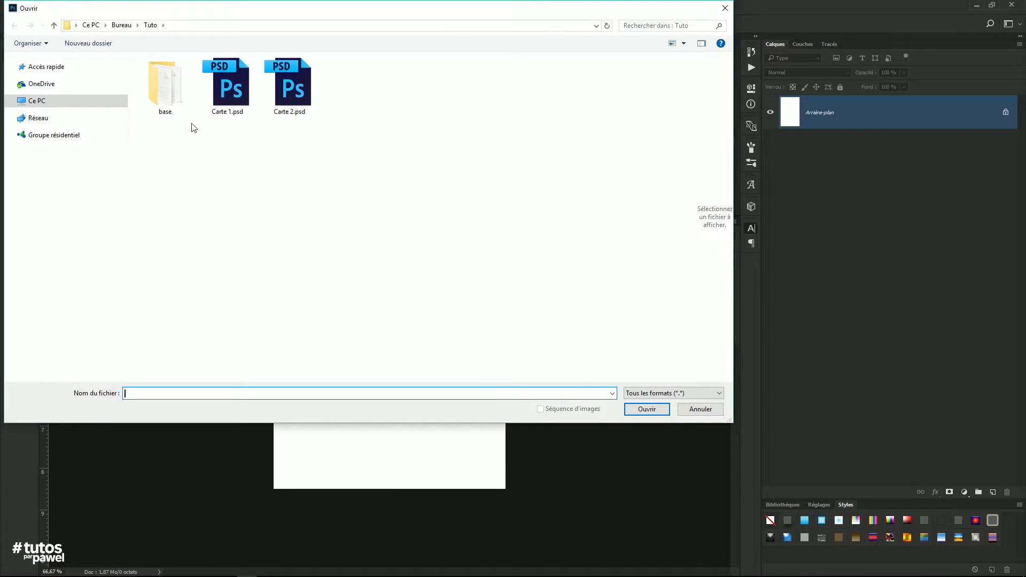
left_click(44, 69)
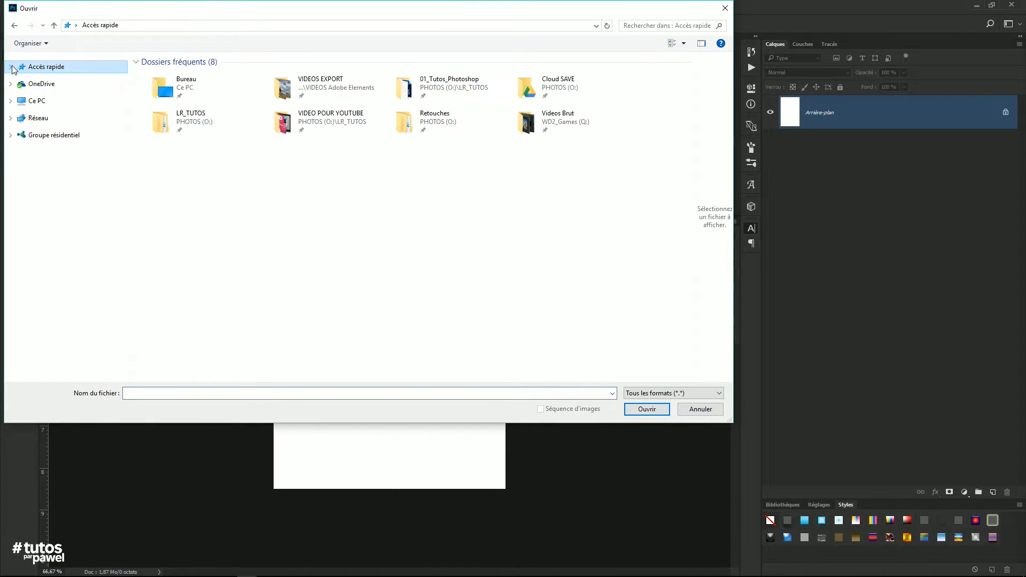
double_click(187, 88)
left_click(358, 81)
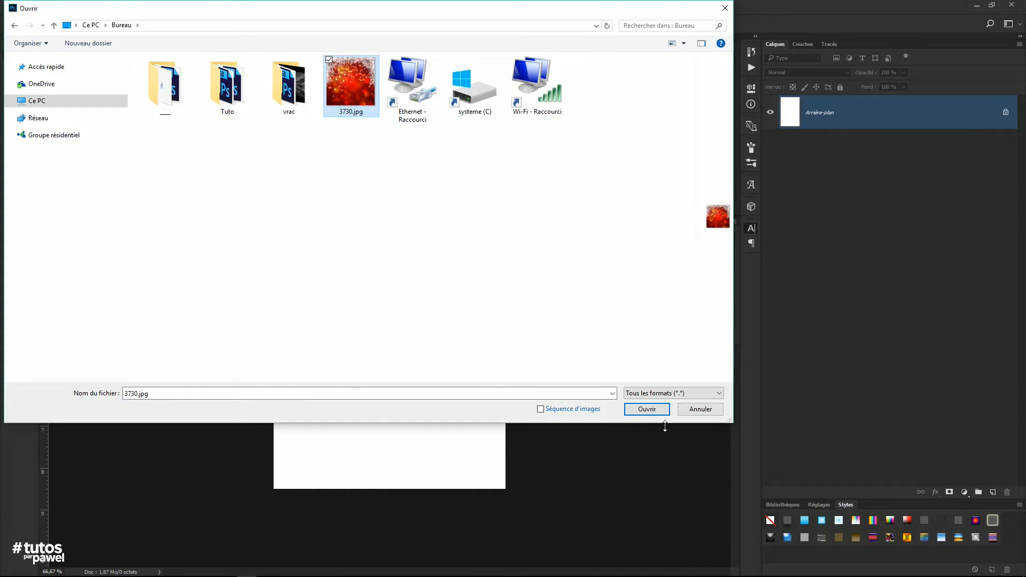
left_click(649, 410)
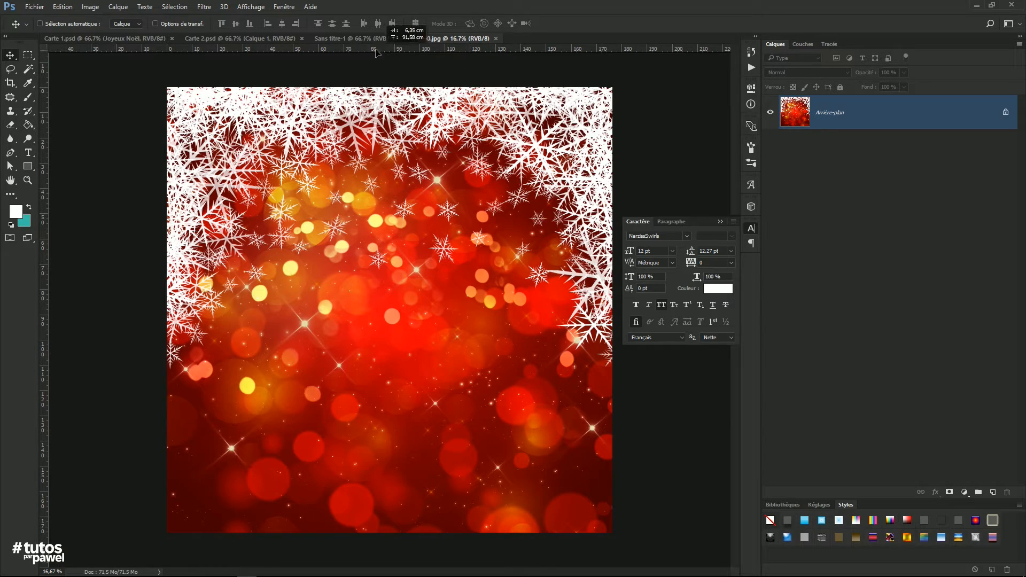
Copy the red snowflake background from 3730.jpg into the Sans titre-1 card and convert its layer to a smart object.
left_click(362, 39)
left_click_drag(361, 39, 358, 198)
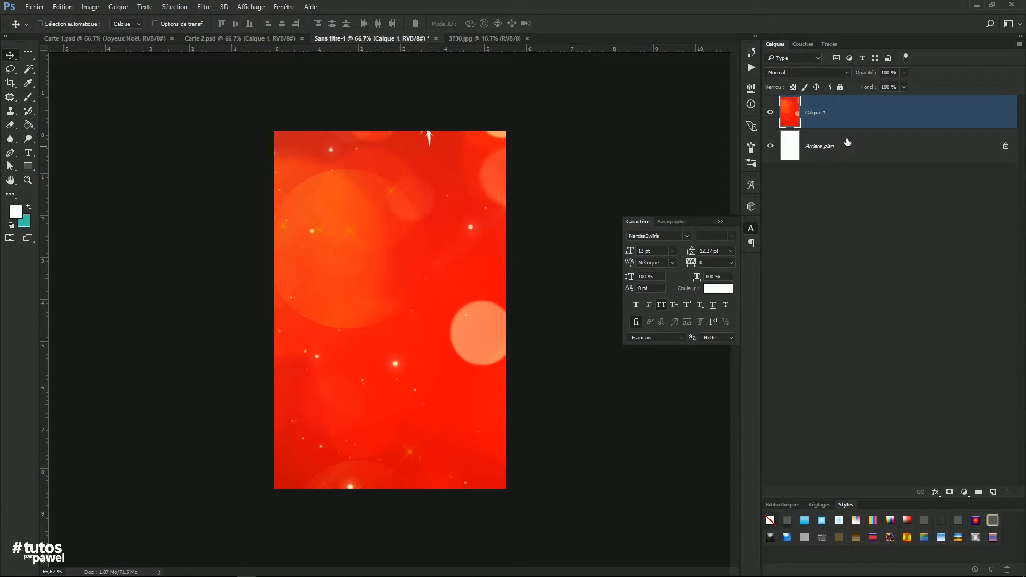
right_click(834, 115)
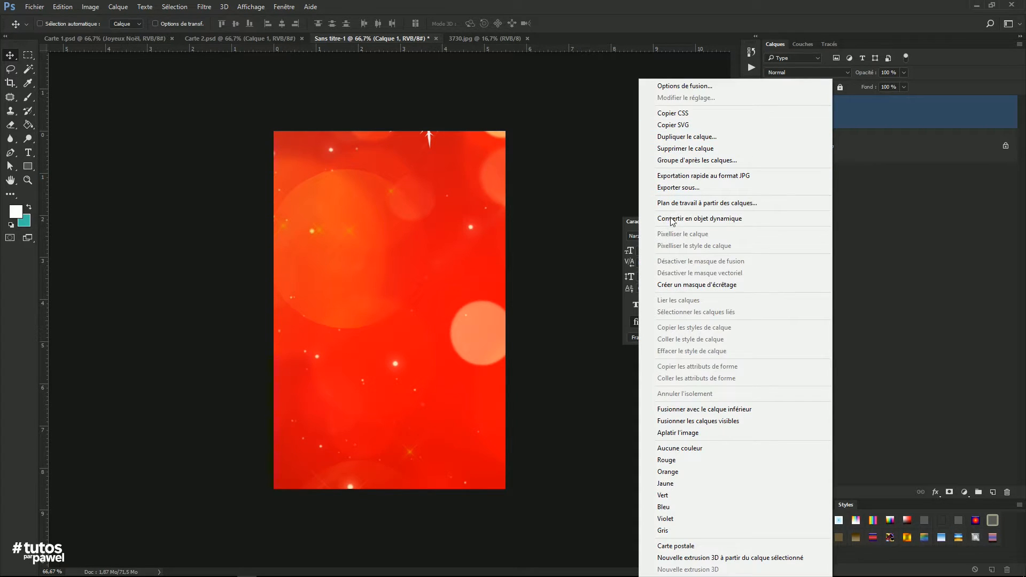
left_click(701, 219)
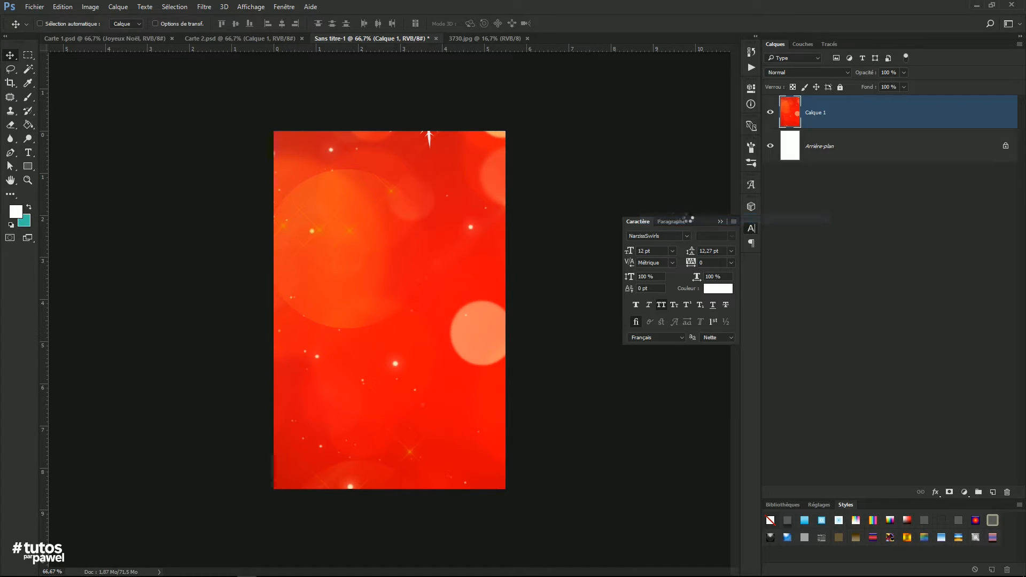
Scale the background layer to 24 % and centre it on the card at X 325 px, Y 502 px.
key("ctrl+minus")
key("ctrl+minus")
key("ctrl+minus")
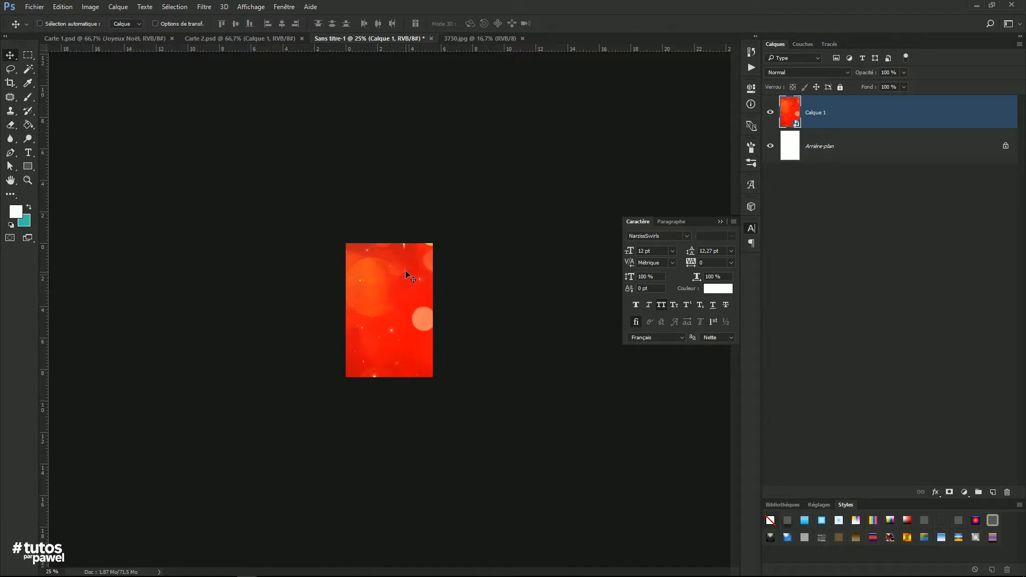
key("ctrl+t")
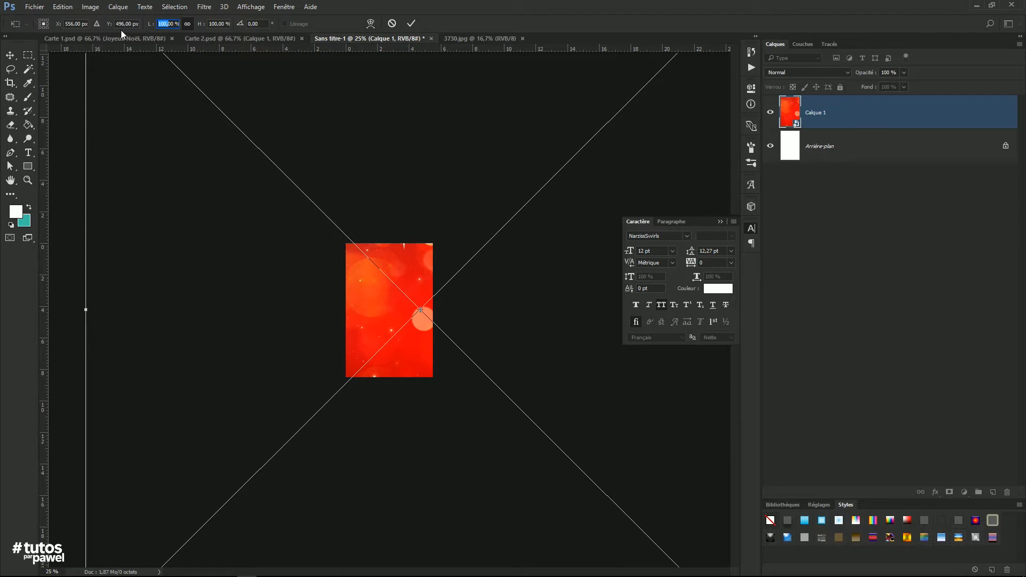
type("20")
left_click_drag(437, 318, 406, 315)
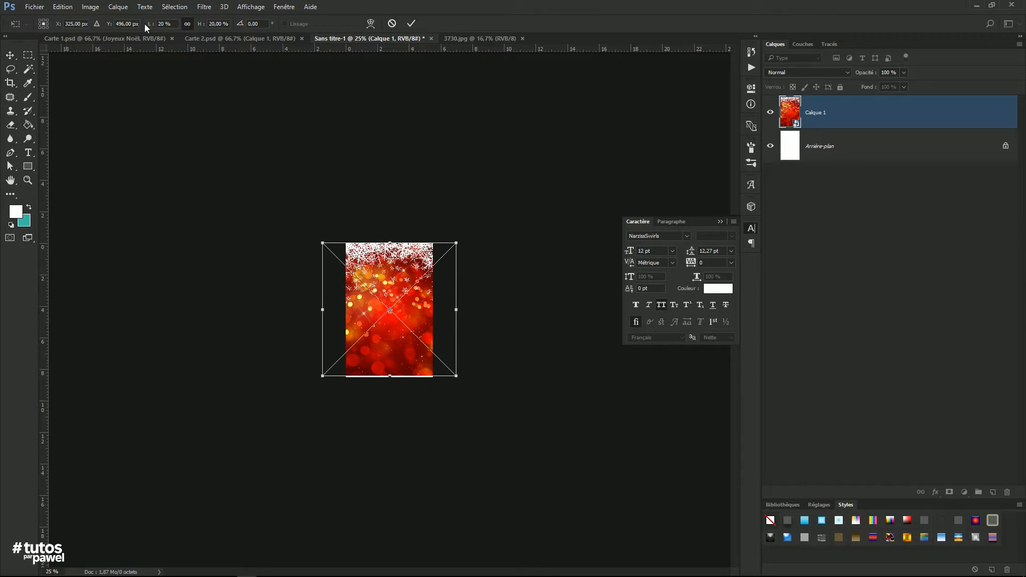
left_click_drag(151, 27, 155, 25)
left_click_drag(414, 273, 414, 274)
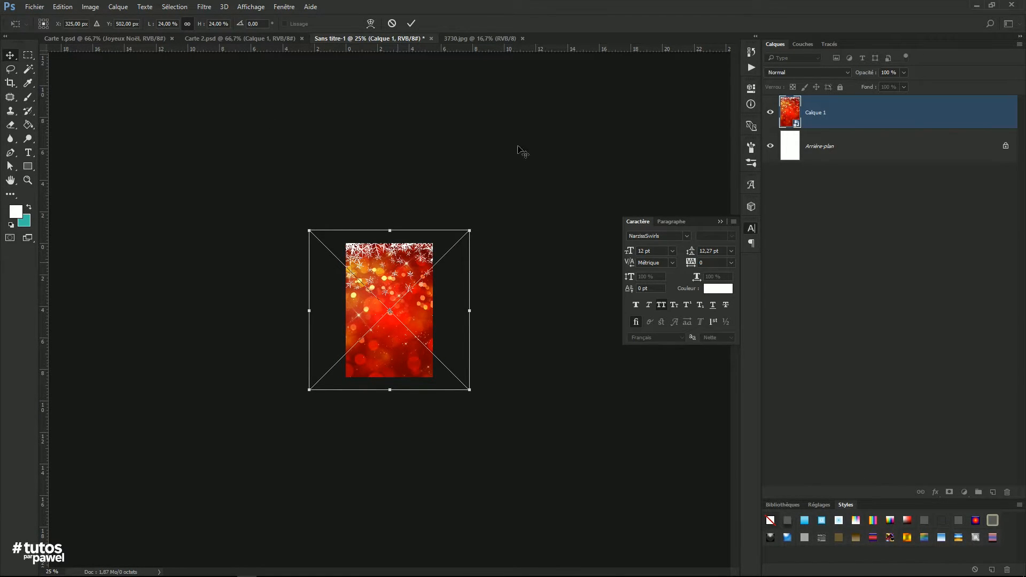
key("Return")
key("ctrl+plus")
key("ctrl+plus")
key("ctrl+plus")
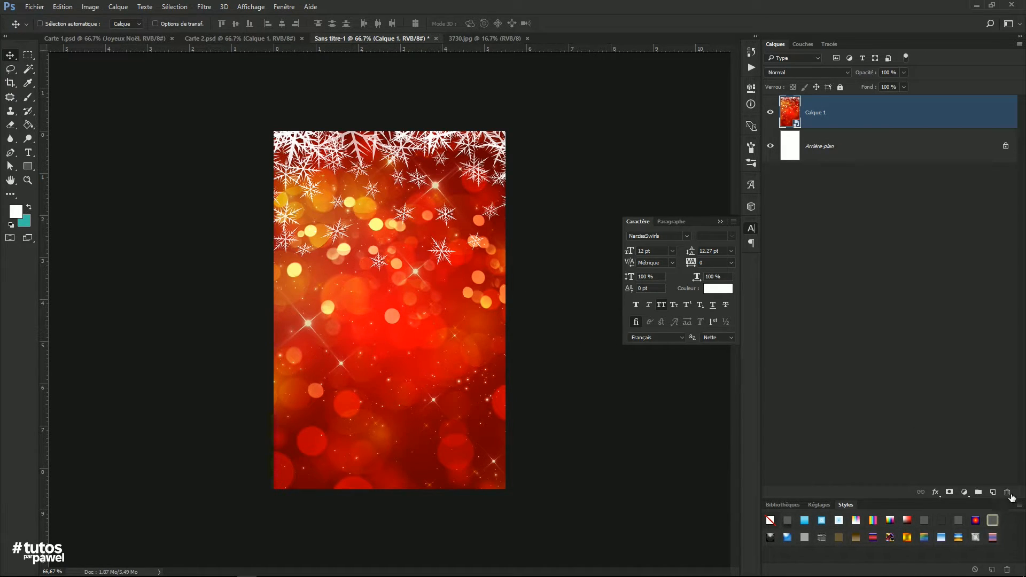
Add a new empty layer and place a vertical guide at the card's horizontal centre, using a transformed full-canvas selection as reference.
left_click(993, 492)
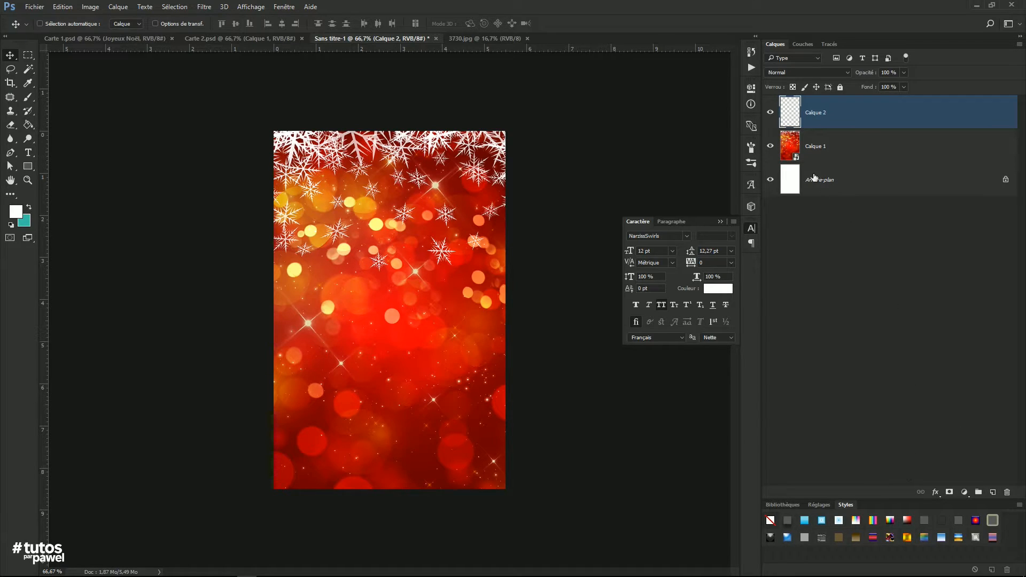
left_click(26, 56)
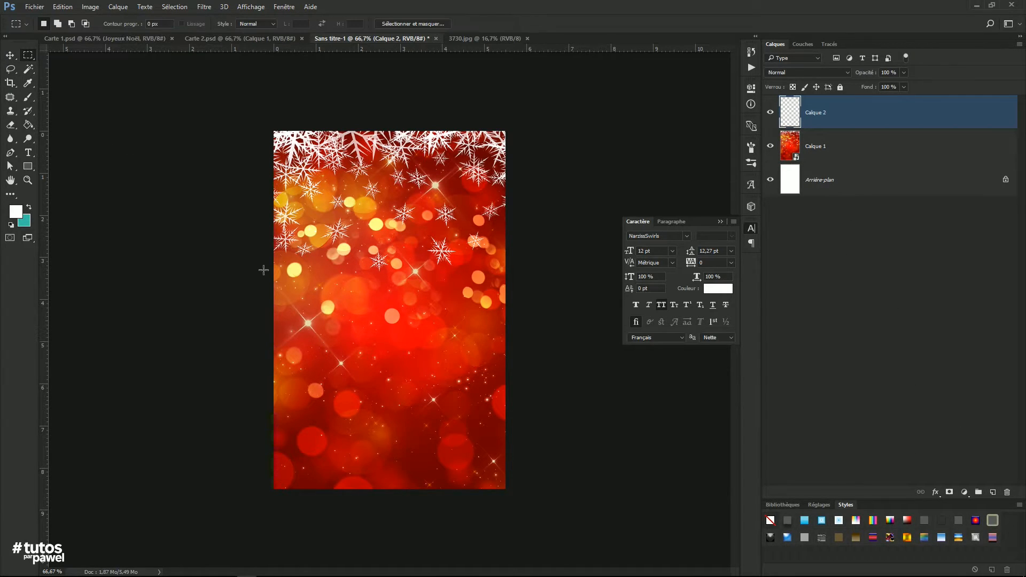
left_click_drag(273, 344, 536, 495)
left_click(357, 366)
key("ctrl+a")
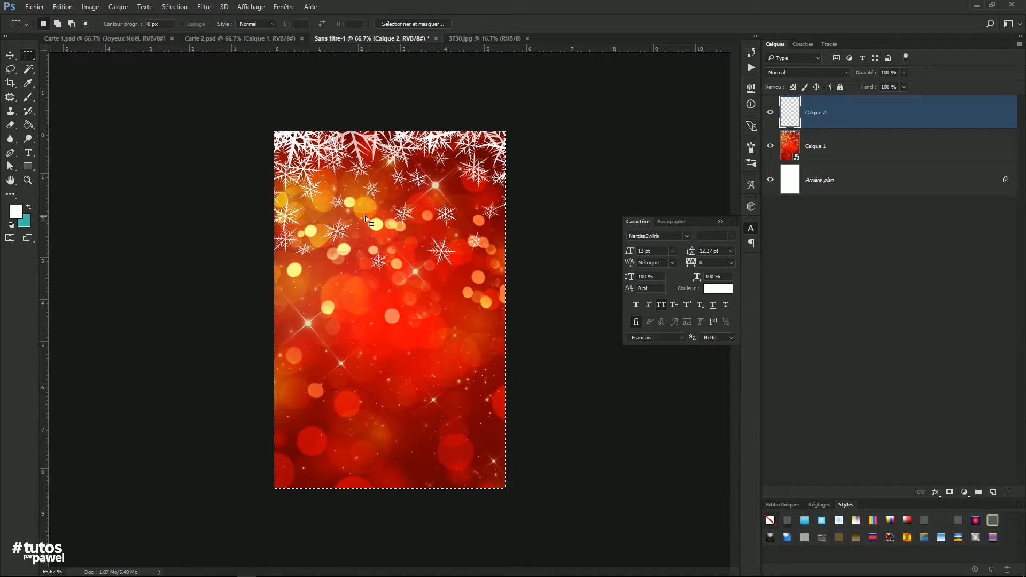
left_click(174, 6)
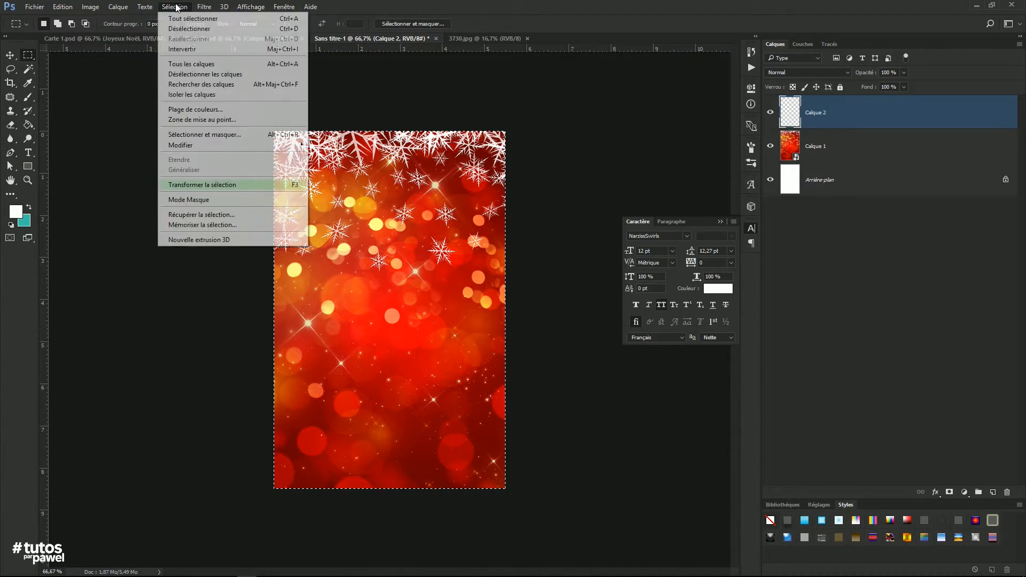
left_click(207, 187)
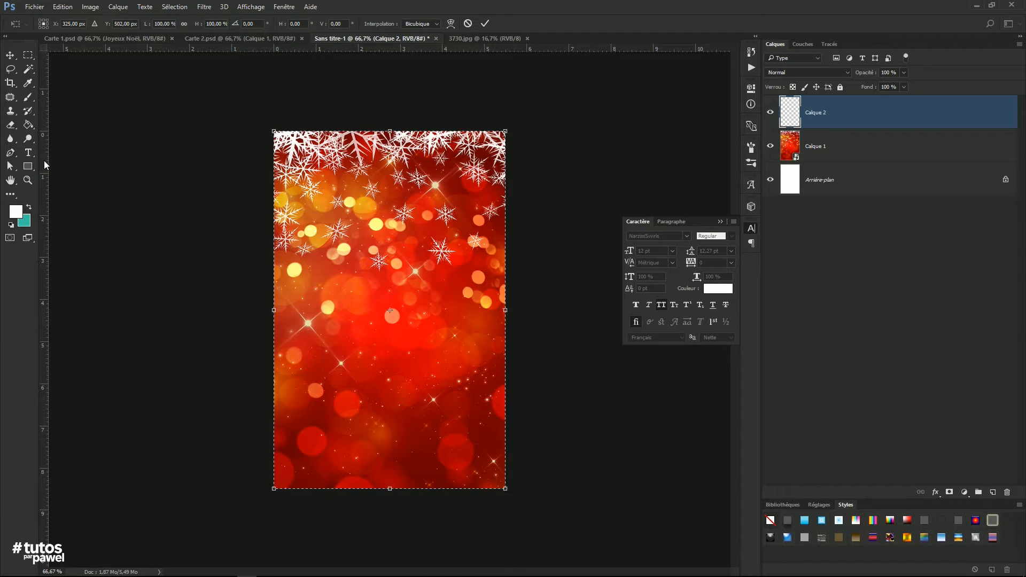
left_click_drag(46, 165, 390, 212)
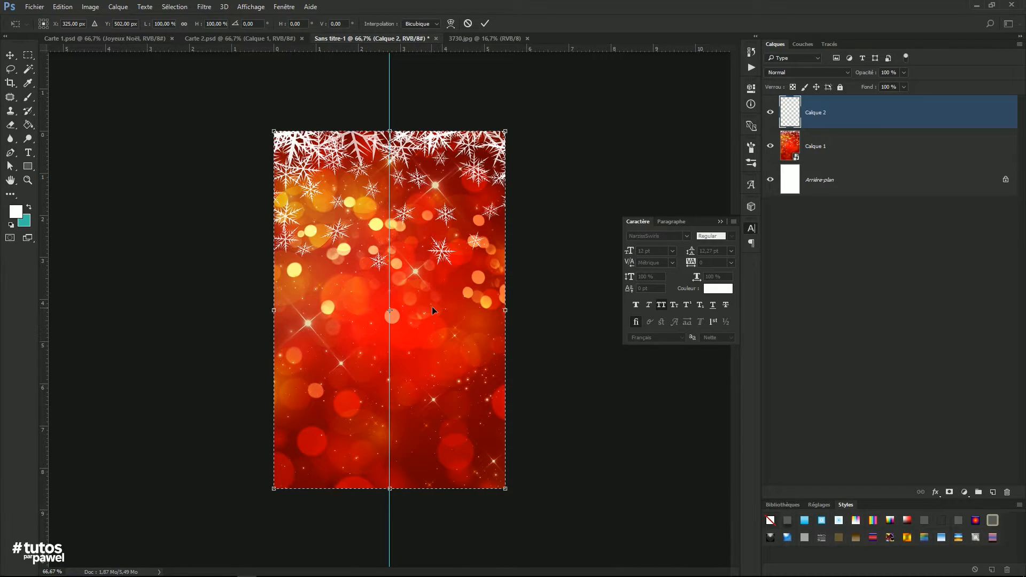
key("Return")
key("ctrl+d")
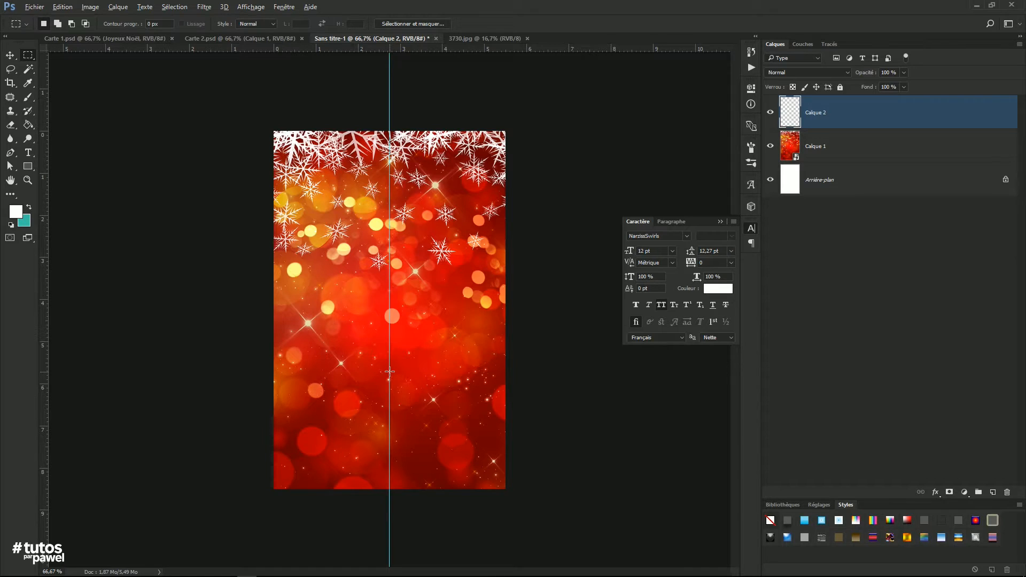
Make a rectangular selection about 4.4 x 2.6 cm centred on the guide in the card's lower half and fill it with white.
mouse_move(389, 369)
left_mouse_down()
mouse_move(470, 407)
mouse_move(482, 425)
left_mouse_up()
left_click_drag(436, 368, 437, 393)
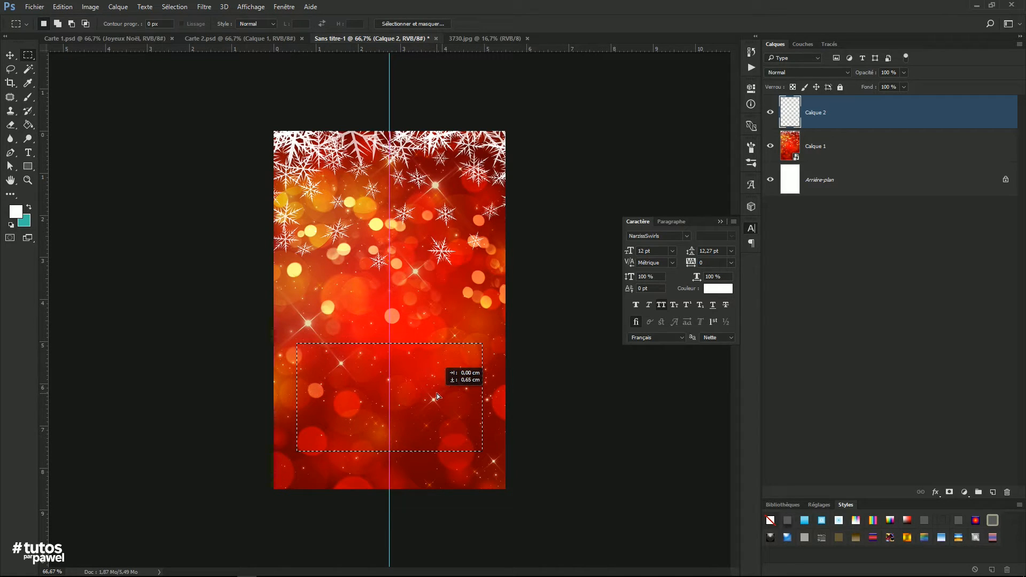
left_click(26, 125)
left_click(364, 367)
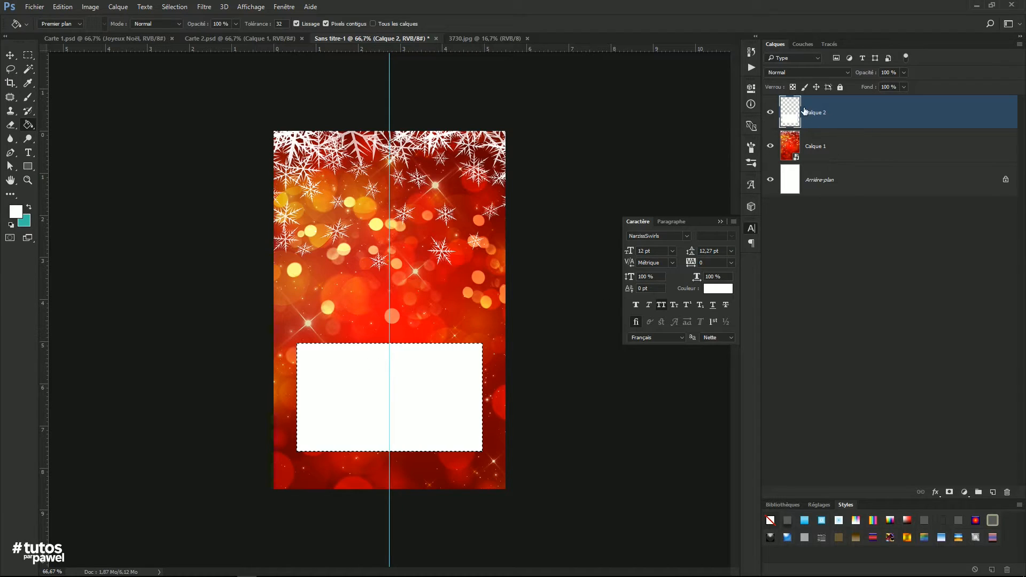
key("ctrl+d")
Try blend modes such as Eclaircir and Incrustation on the white rectangle layer and return it to Normal.
left_click(822, 73)
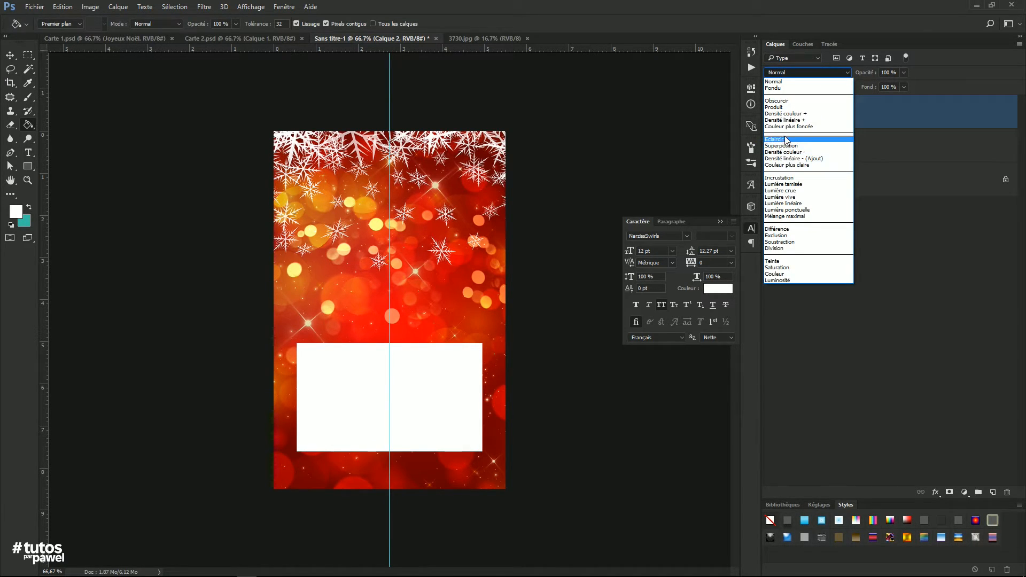
left_click(787, 140)
left_click(809, 73)
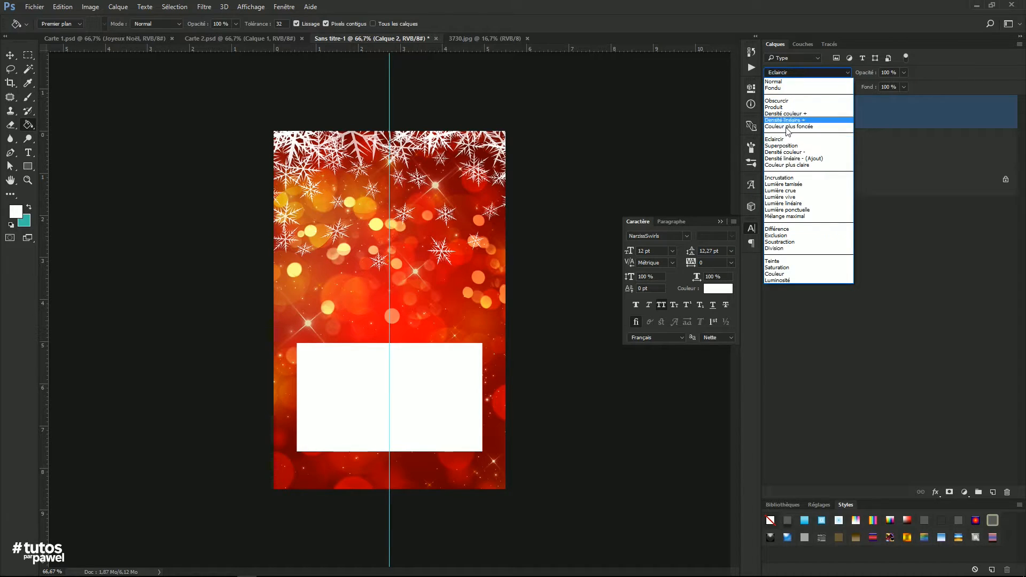
left_click(780, 150)
left_click(793, 74)
left_click(780, 182)
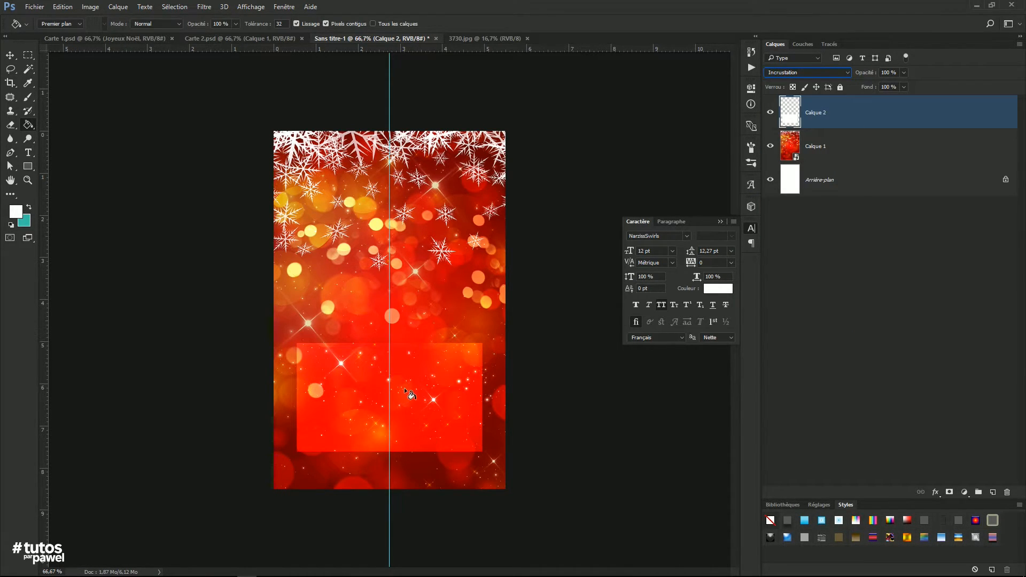
left_click(795, 73)
left_click(772, 81)
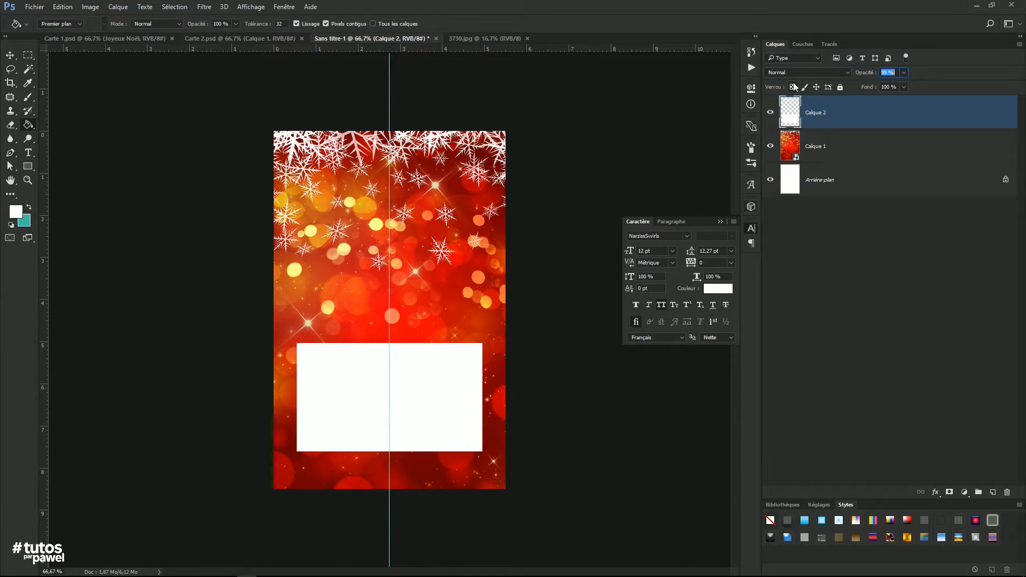
Compare opacities of 68 % and 58 % on the white rectangle layer, leaving it at 68 %.
type("68")
key("Return")
type("58")
key("Return")
type("68")
key("Return")
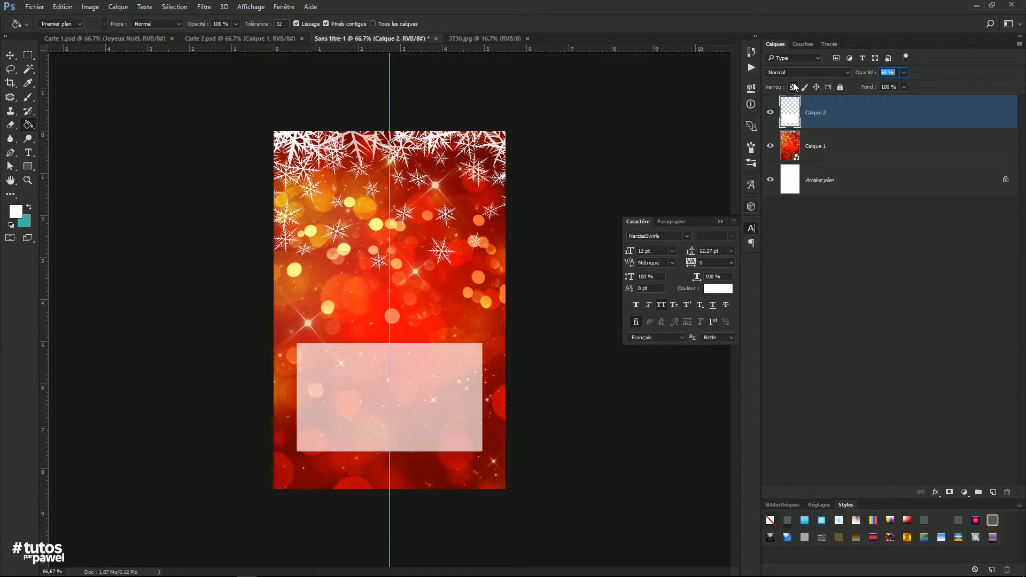
Set the rectangle layer to the Lumière tamisée blend mode at 100 % opacity.
left_click(10, 55)
left_click(807, 72)
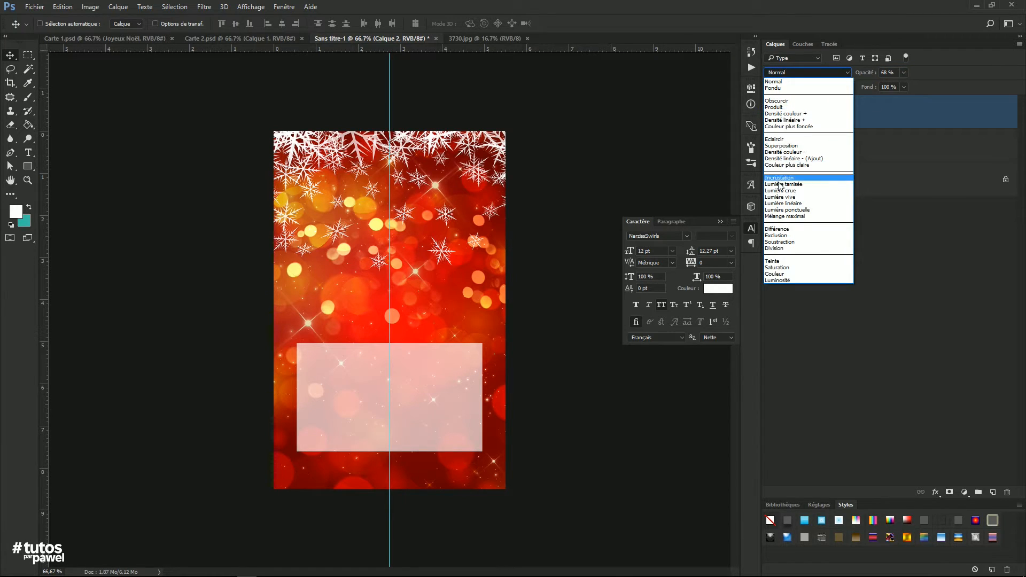
left_click(780, 184)
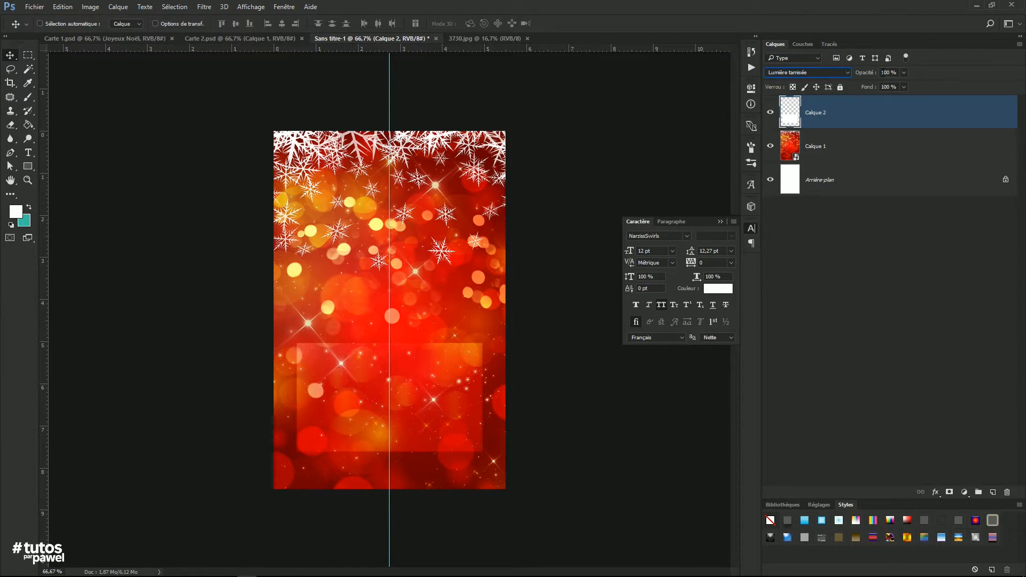
Duplicate the rectangle layer and set the copy to Normal blend mode at 50 % opacity, checking it against the original layer.
left_click_drag(790, 112, 994, 491)
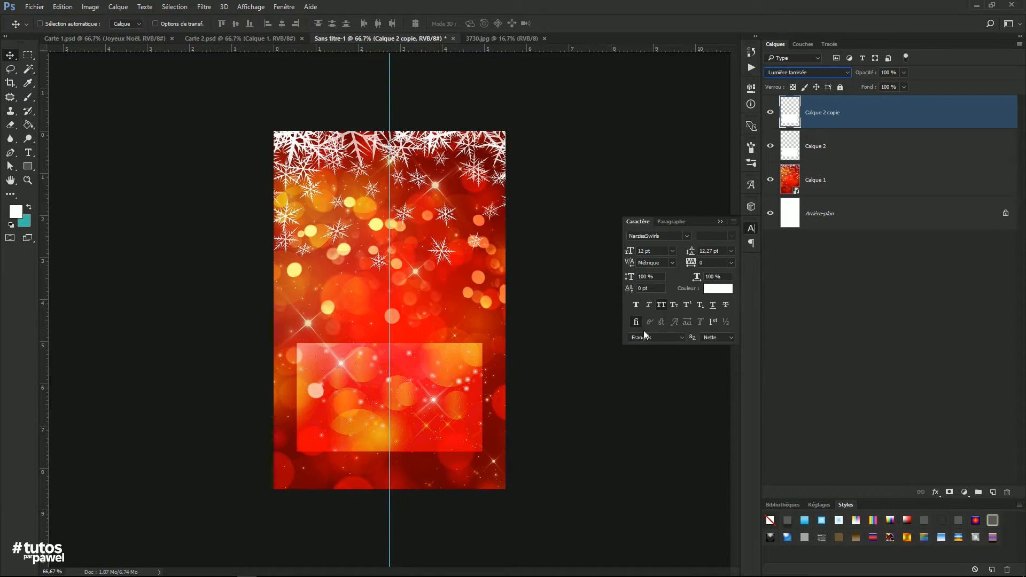
left_click(853, 74)
left_click(779, 82)
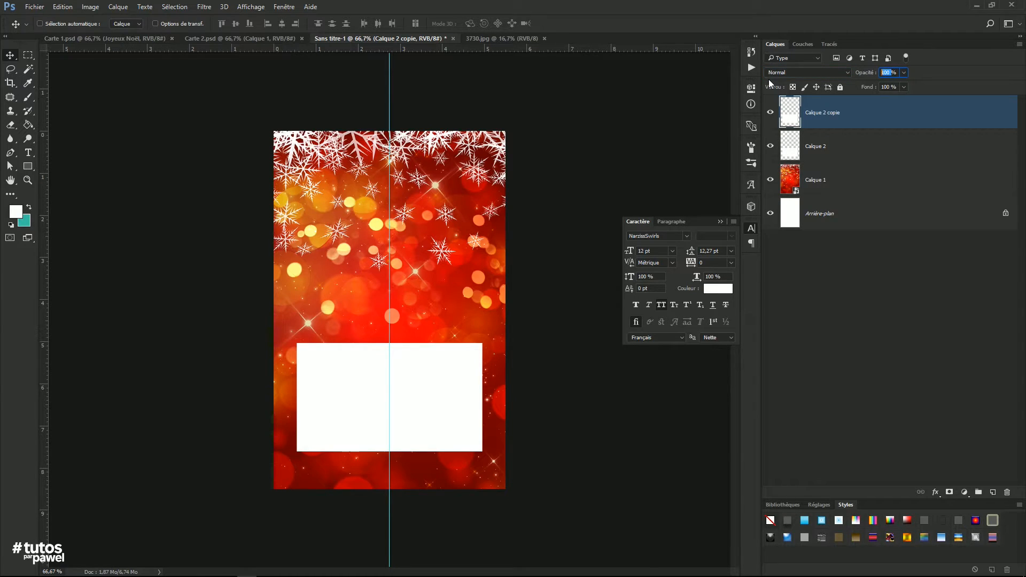
type("50")
left_click(771, 148)
left_click(770, 149)
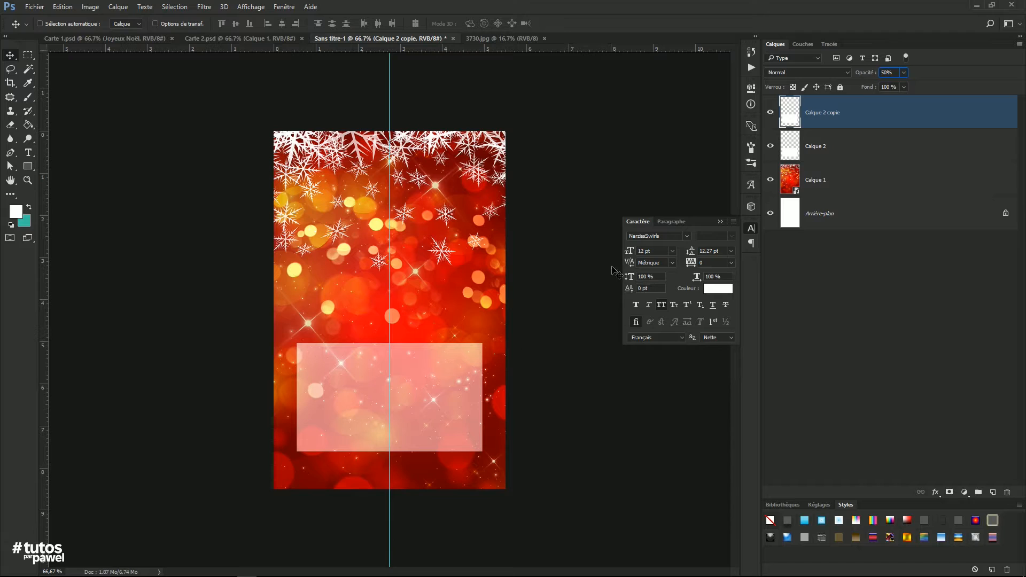
left_click(799, 148)
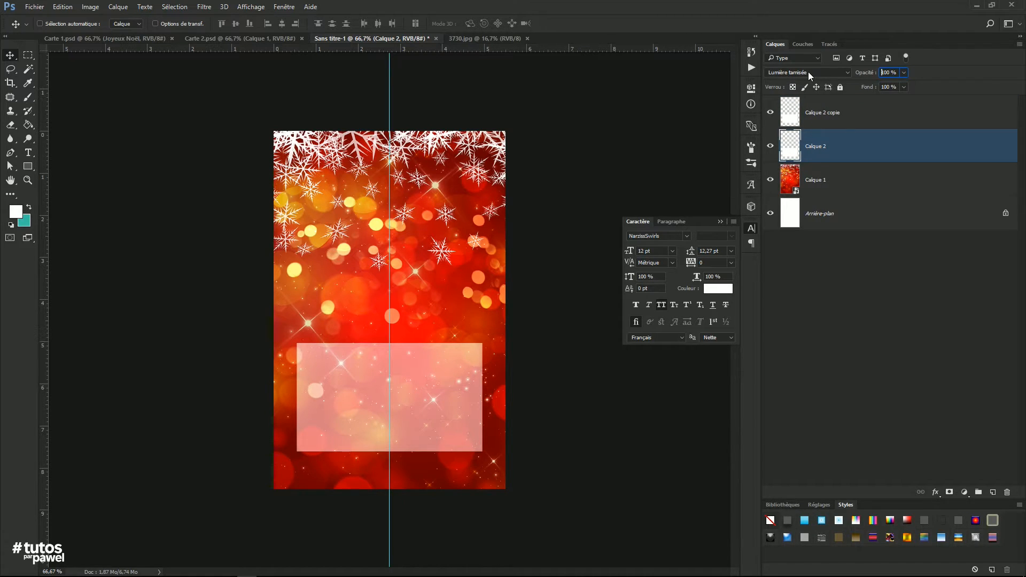
left_click(799, 120)
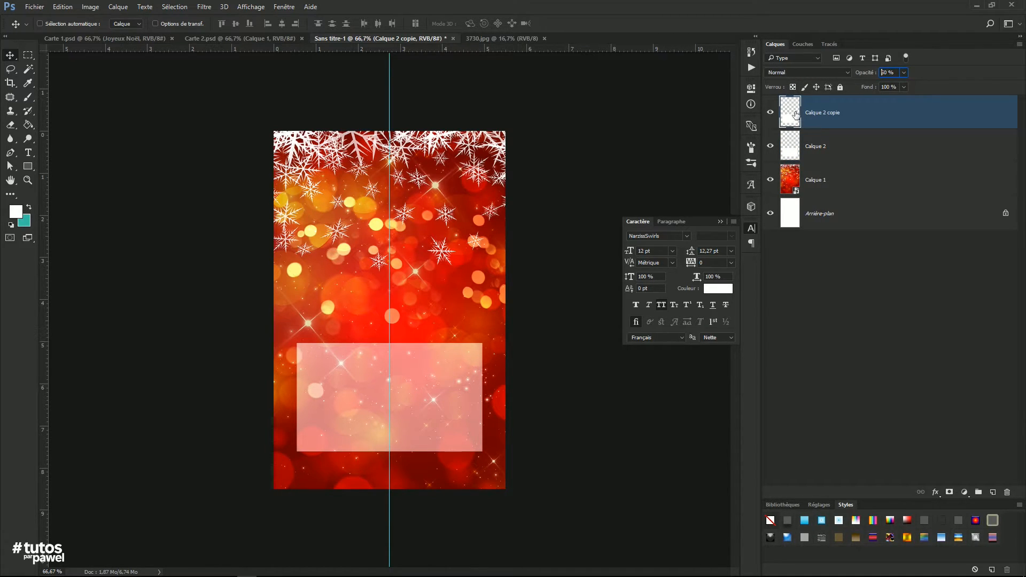
left_click(889, 72)
Save the red snowflake card as Carte 3 in the Tuto folder on the desktop (Bureau).
left_click(35, 7)
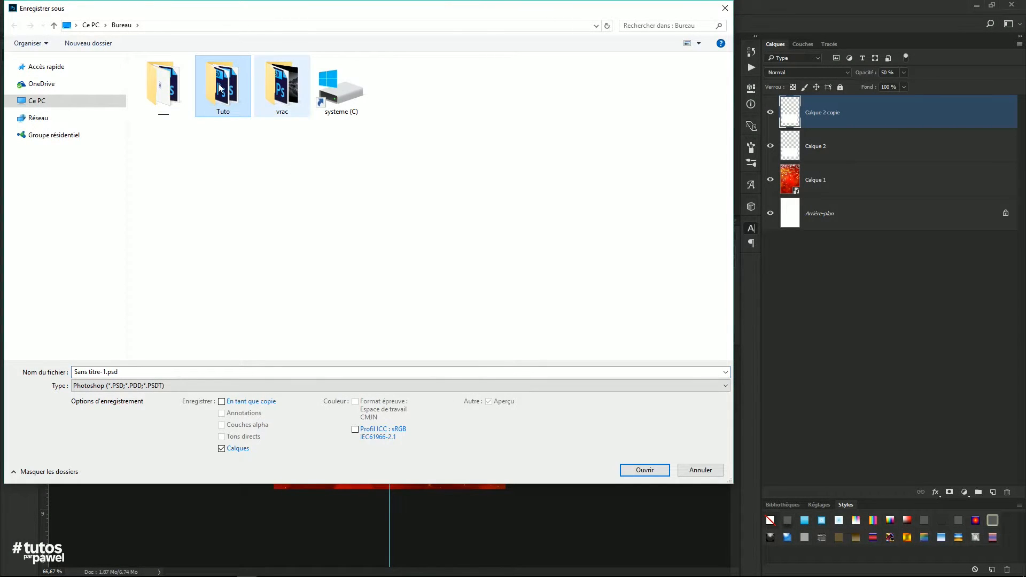
double_click(240, 90)
left_click(272, 116)
left_click(95, 371)
left_click(95, 372)
key("shift+Left")
type("3")
key("Return")
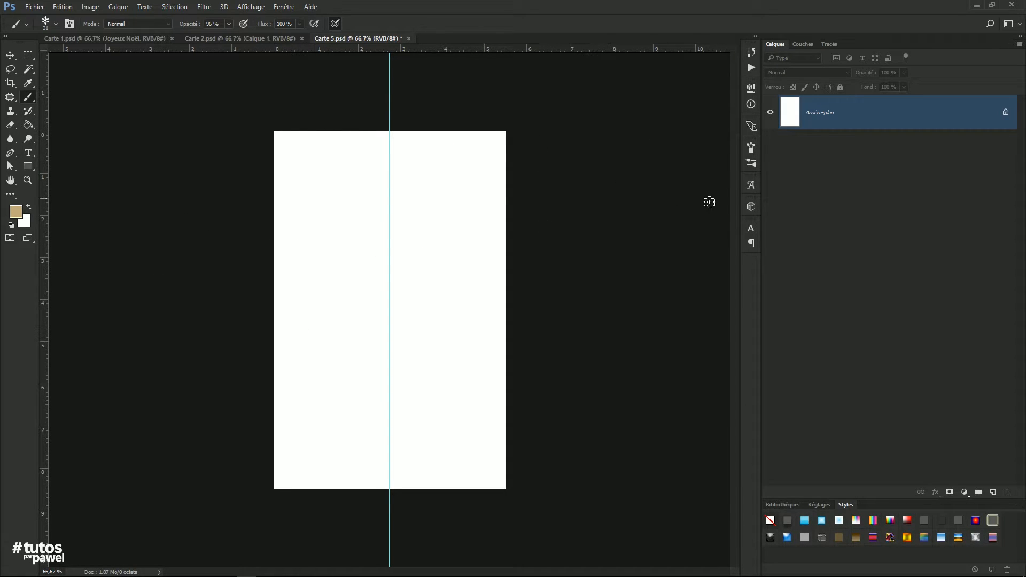
Choose the 256 px snowflake brush for Carte 5.psd, undo a test stroke, and set the brush spacing (Pas) to 194 %.
left_click(55, 23)
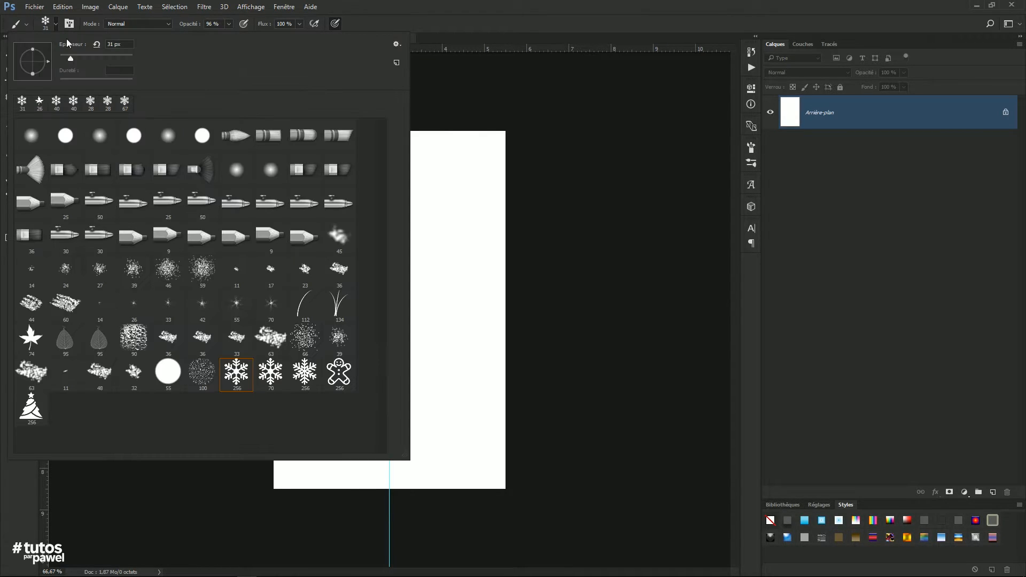
left_click(233, 377)
left_click(470, 25)
mouse_move(320, 254)
left_mouse_down()
mouse_move(458, 298)
mouse_move(457, 362)
left_mouse_up()
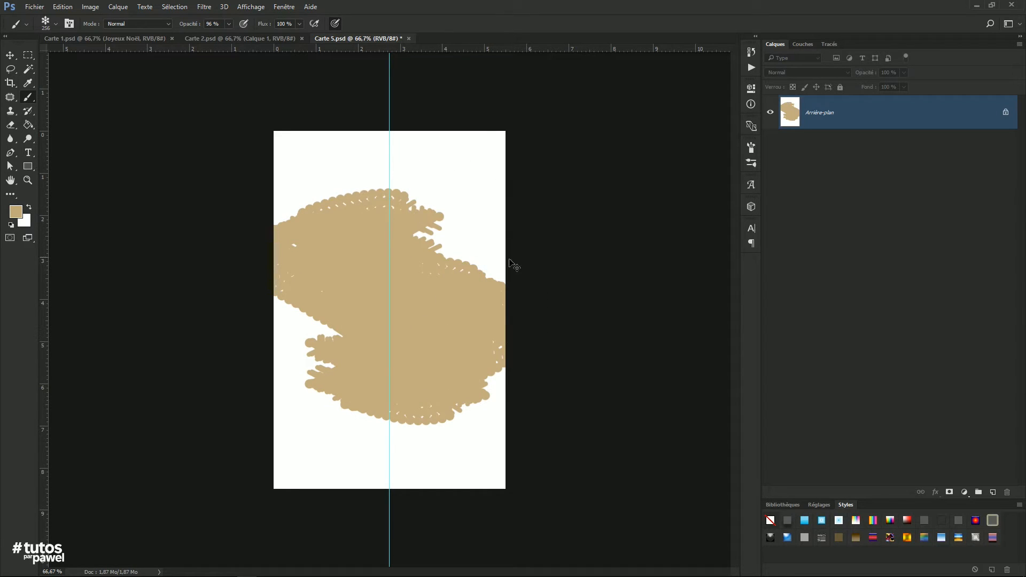
key("ctrl+z")
key("F5")
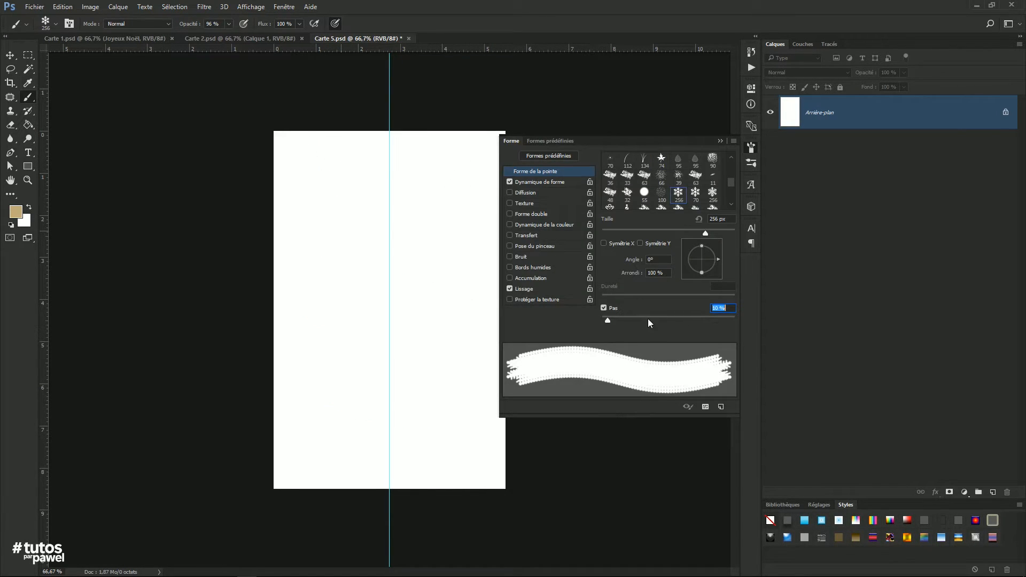
left_click_drag(609, 323, 699, 320)
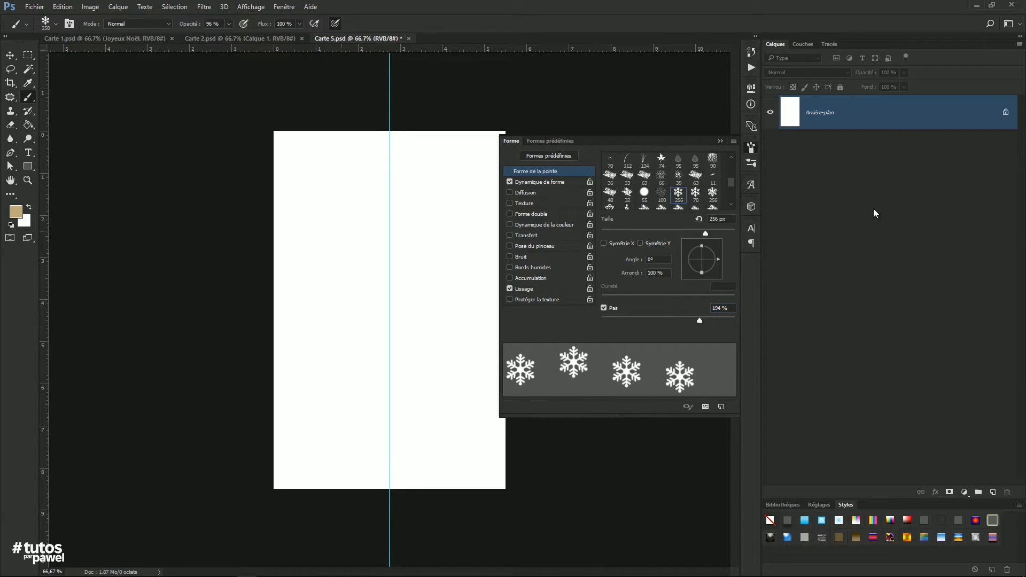
On a new layer, paint a vertical line of 30 px beige snowflakes along the centre guide over the card's full height.
left_click(992, 491)
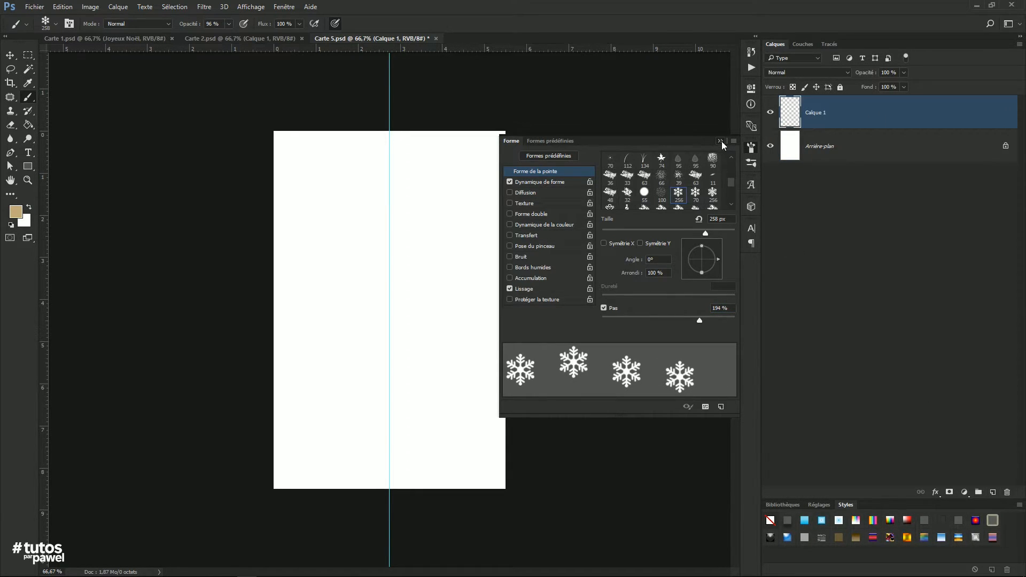
left_click(720, 141)
left_click_drag(328, 201, 287, 197)
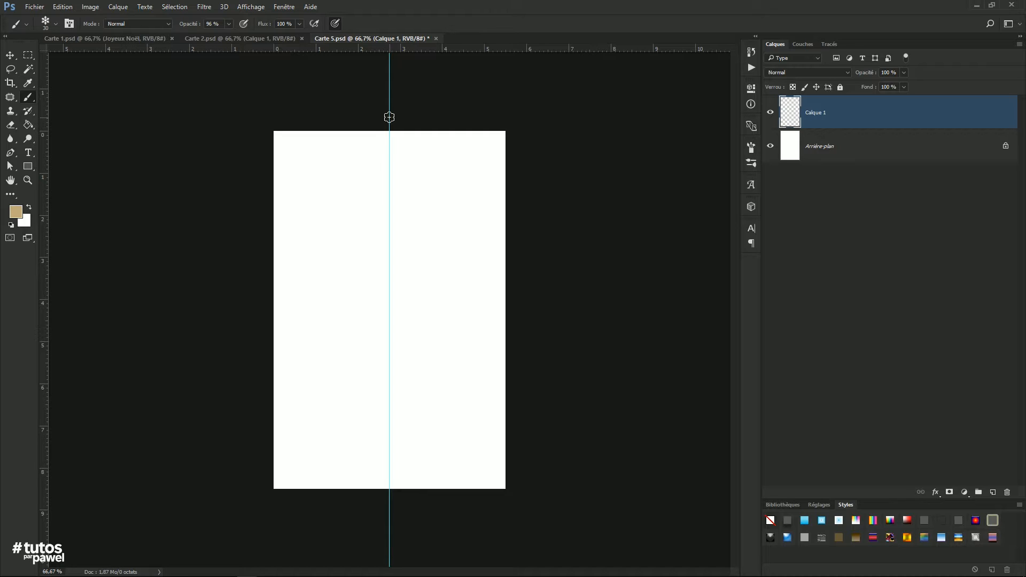
mouse_move(389, 135)
left_mouse_down()
mouse_move(379, 360)
mouse_move(361, 410)
mouse_move(353, 538)
left_mouse_up()
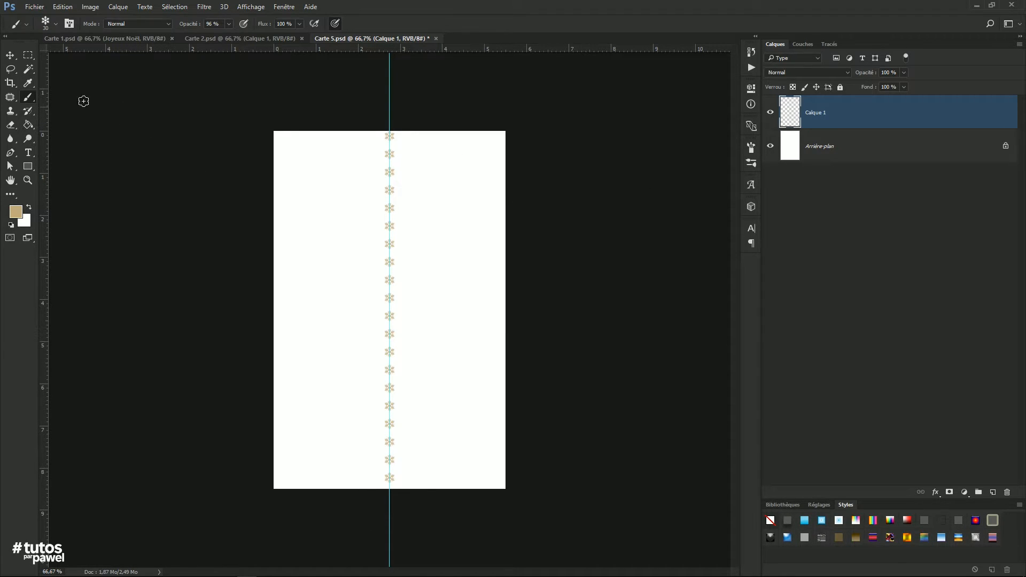
Duplicate the snowflake column twice and place the copies evenly on either side of the centre column.
left_click(10, 55)
left_click_drag(801, 104, 992, 492)
left_click_drag(406, 278, 439, 278)
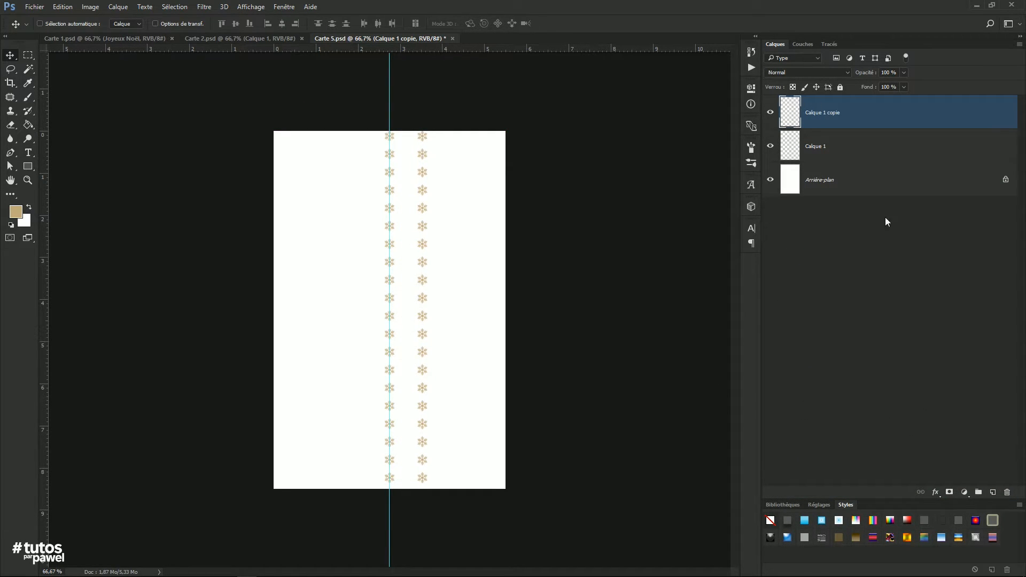
left_click_drag(790, 114, 992, 492)
left_click_drag(424, 270, 355, 266)
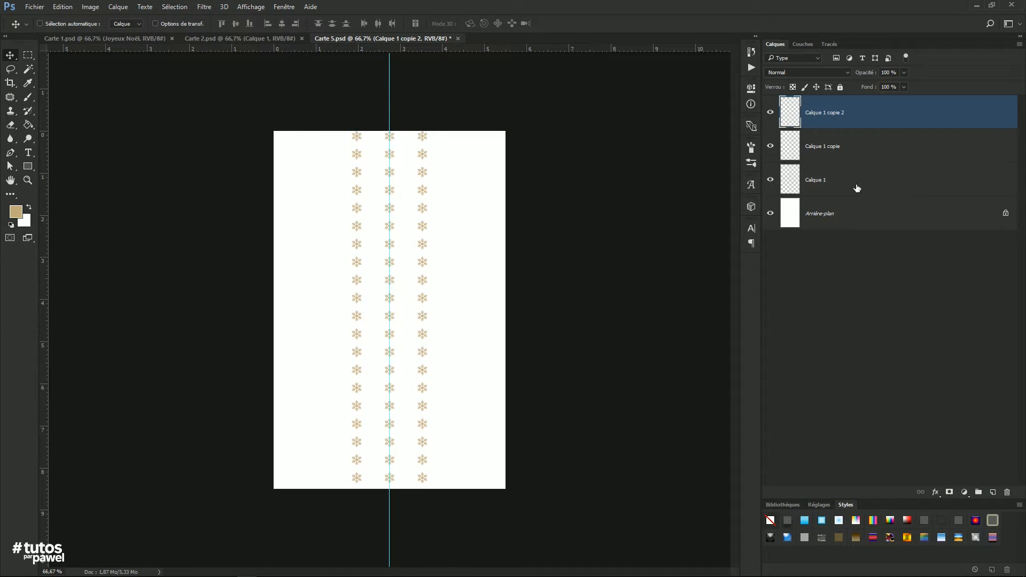
Duplicate the three snowflake columns twice and shift the copies to fill both sides of the card at the same spacing.
left_click(807, 180, "shift")
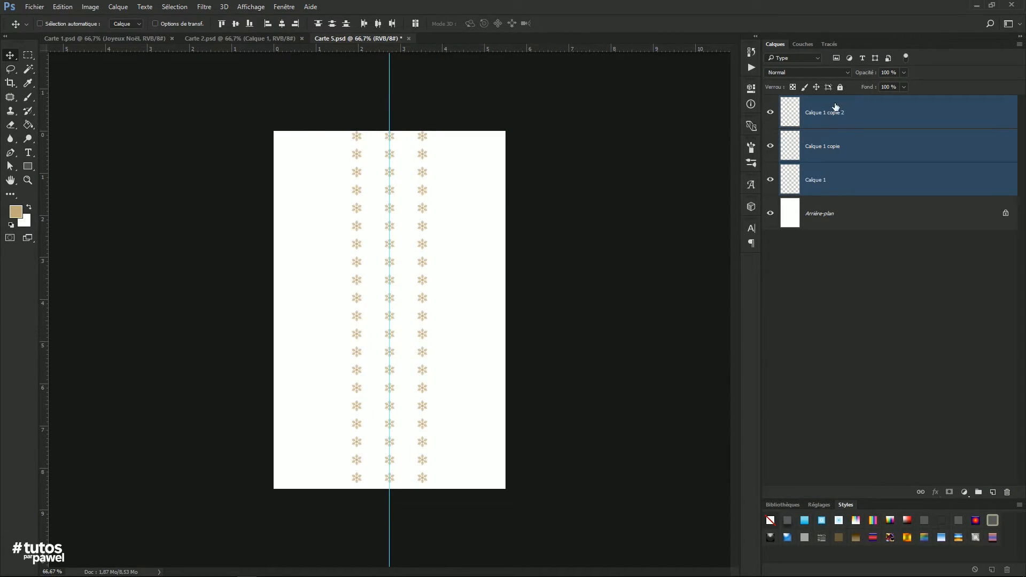
left_click_drag(791, 112, 992, 492)
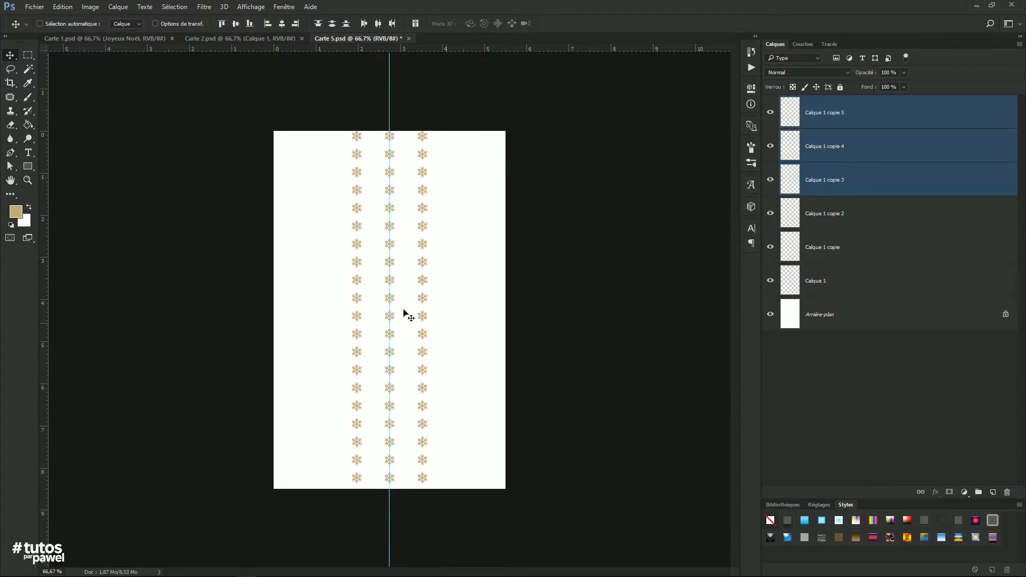
left_click_drag(353, 306, 417, 297)
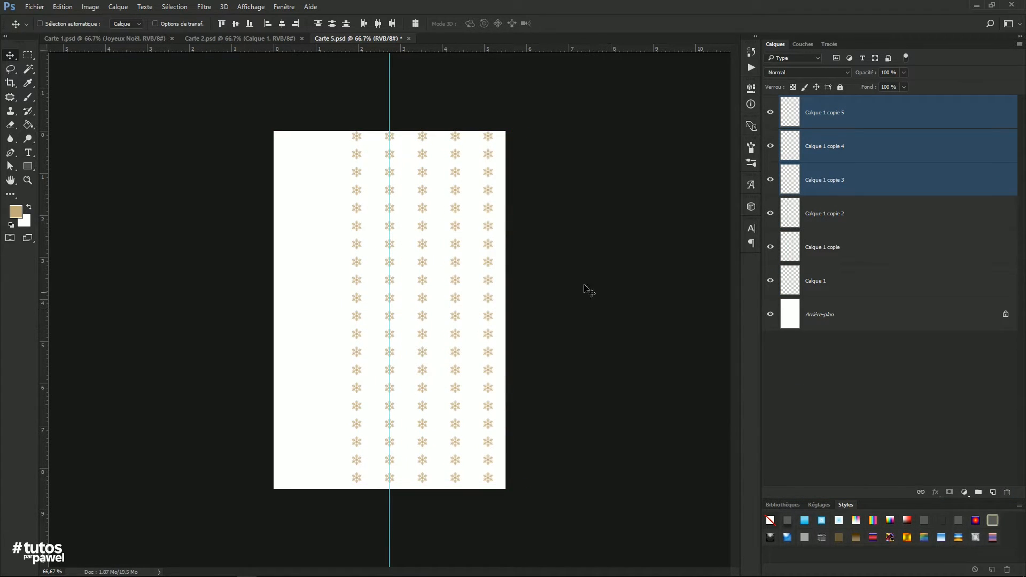
left_click_drag(811, 146, 992, 492)
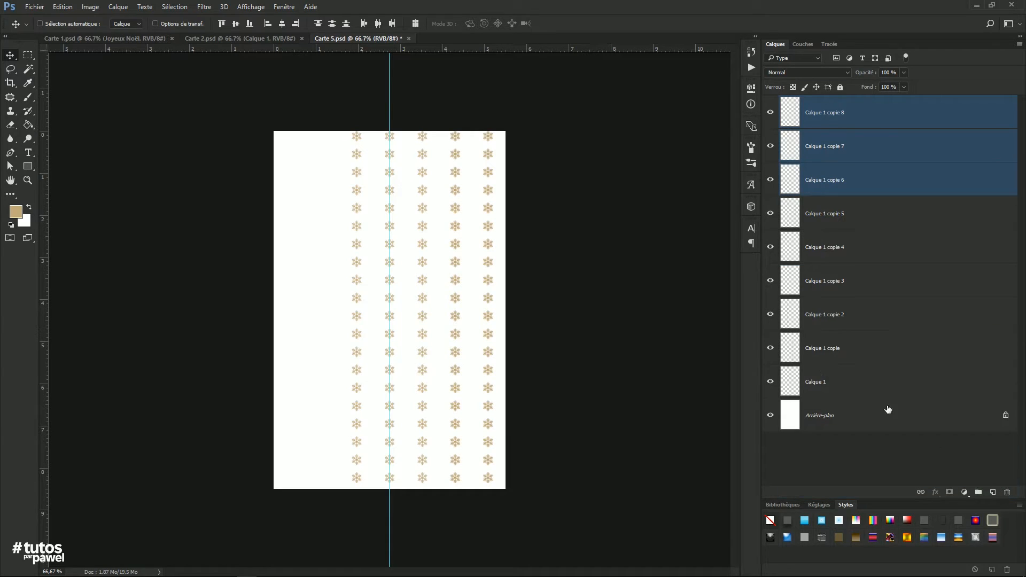
left_click_drag(453, 276, 289, 277)
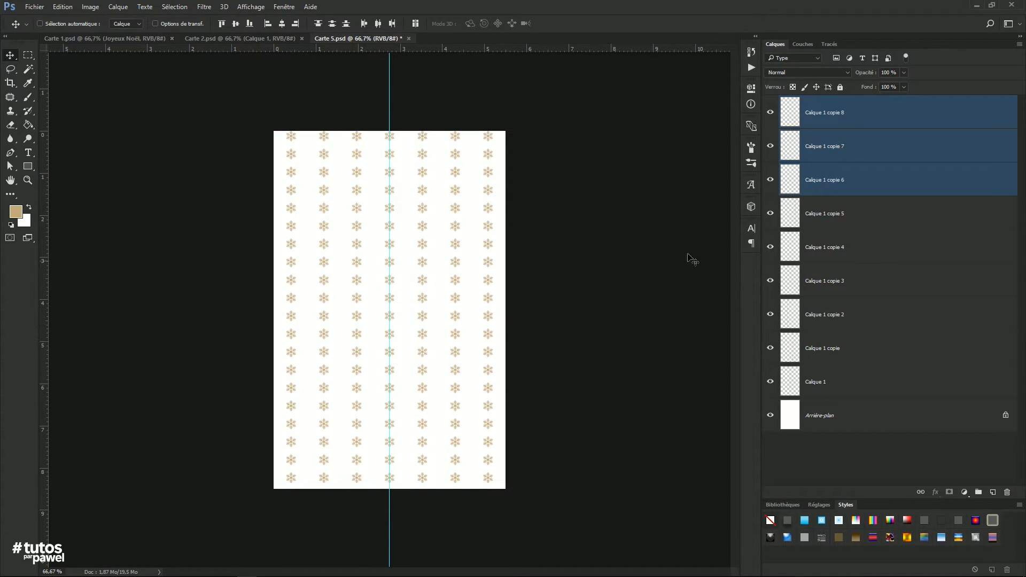
Group all nine snowflake column layers and name the group neige.
left_click(814, 394, "shift")
left_click(832, 123)
left_click(813, 387, "shift")
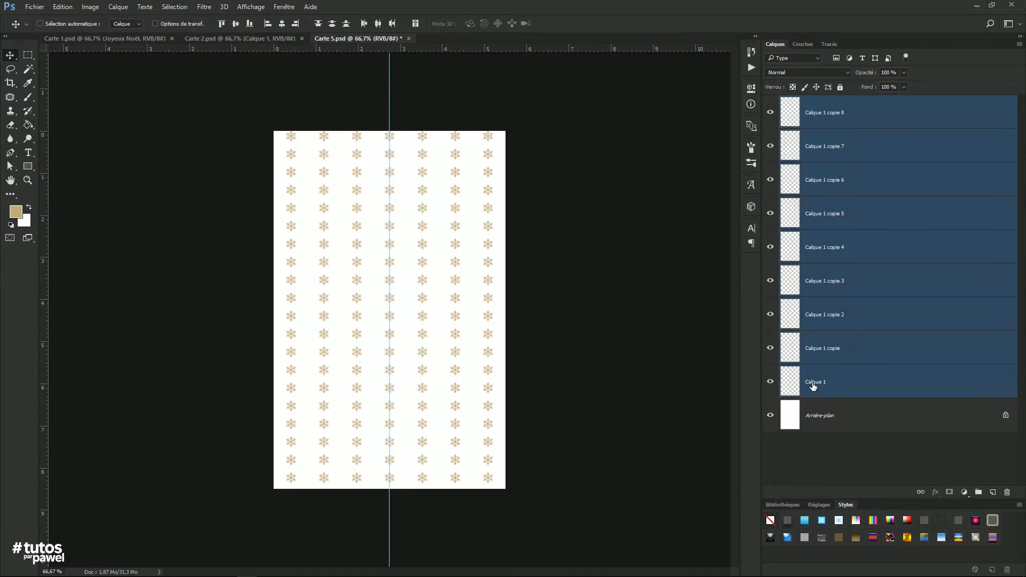
left_click(978, 492)
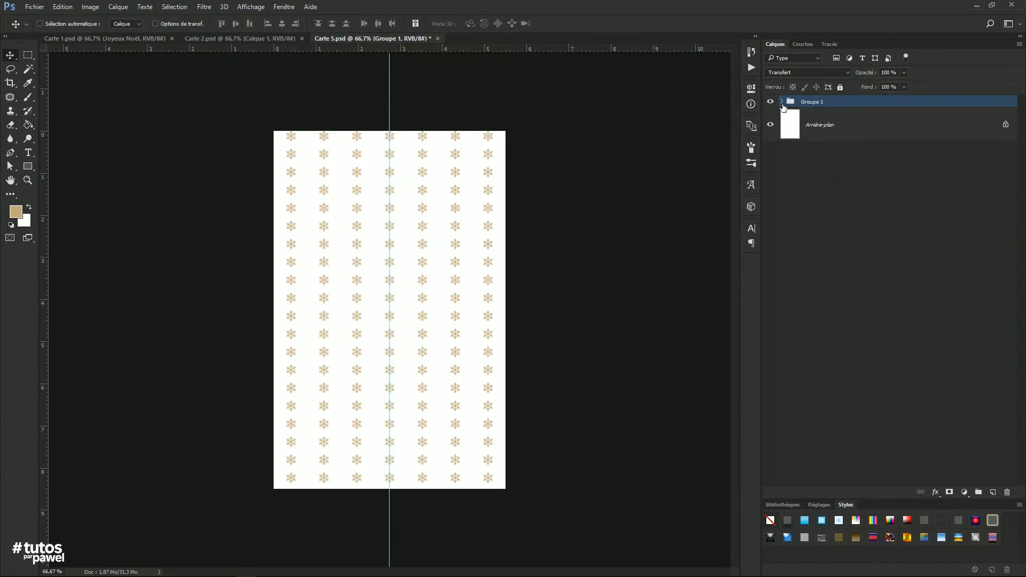
double_click(812, 102)
type("Flocons")
key("ctrl+a")
type("neige")
key("Return")
Create a new group above neige with an empty layer inside it, keeping the current beige foreground colour.
left_click(977, 492)
left_click(992, 492)
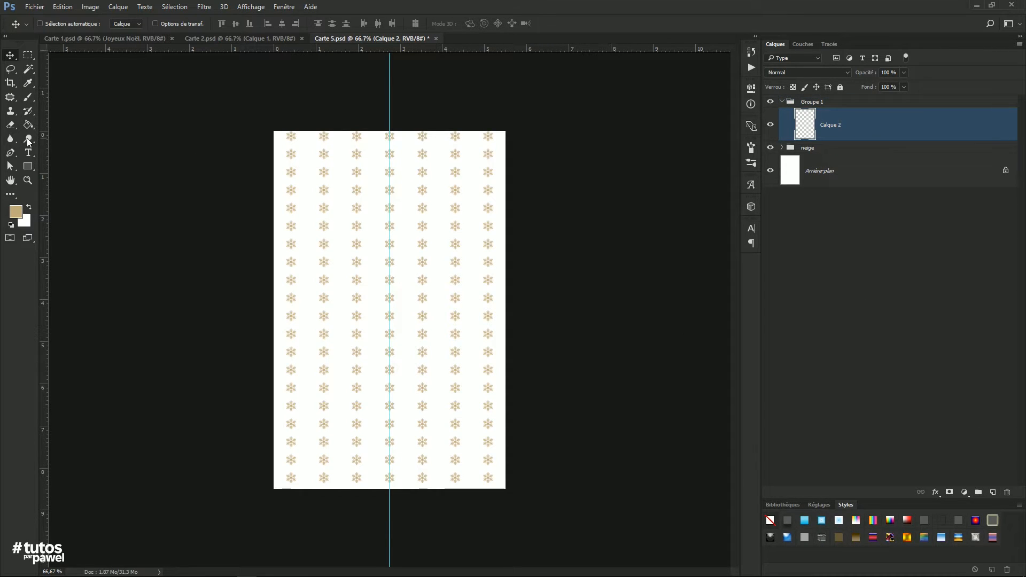
left_click(16, 212)
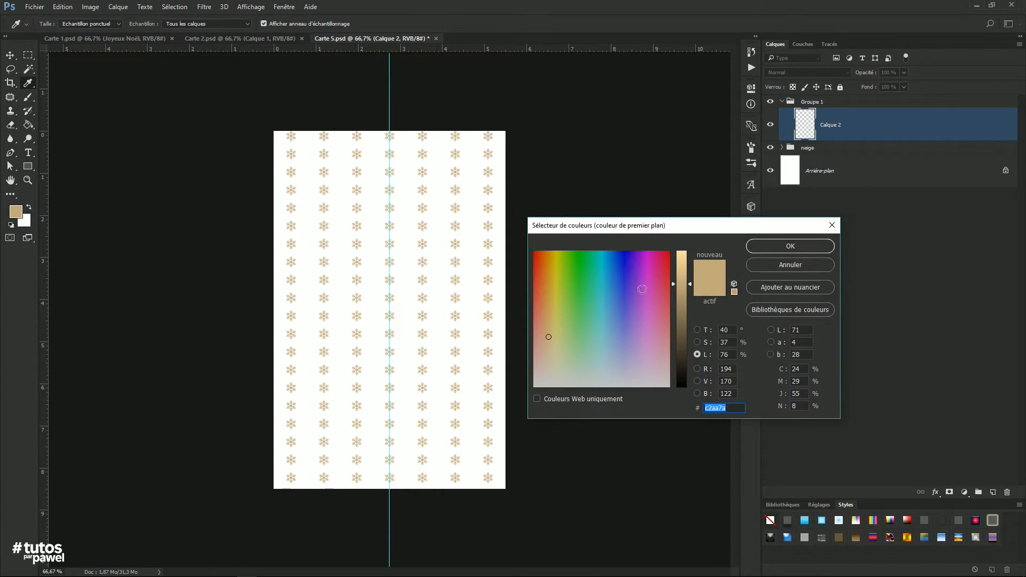
left_click(784, 266)
Choose the 256 px Christmas tree brush, reduce it to 31 px and set its spacing (Pas) to 234 %.
left_click(28, 97)
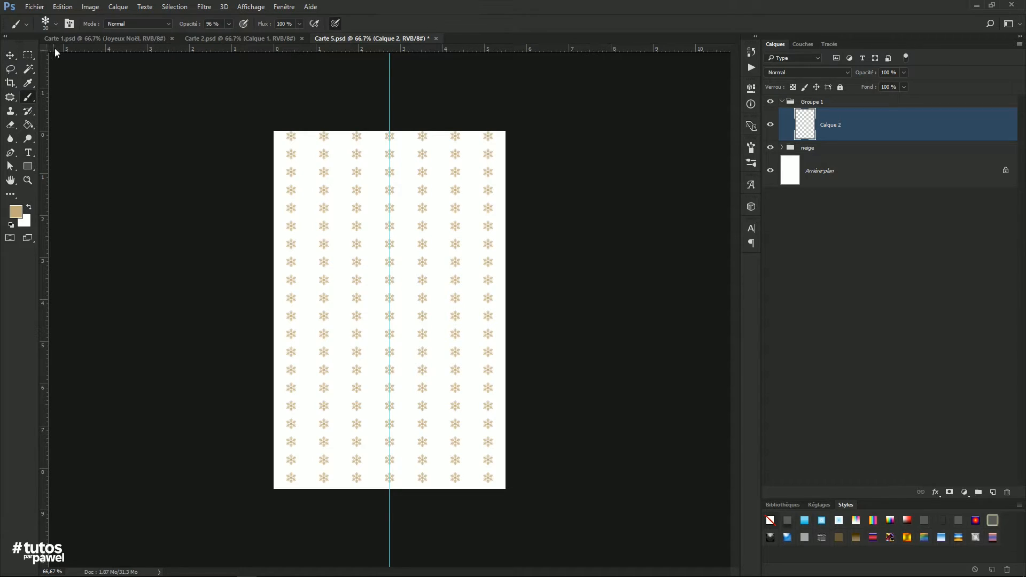
left_click(56, 24)
left_click(344, 378)
left_click(34, 408)
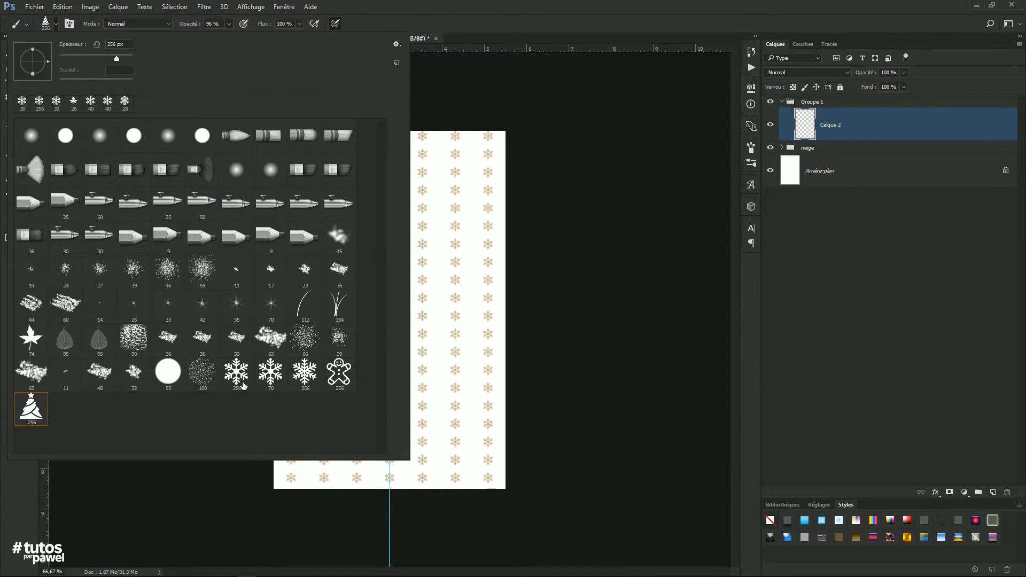
left_click(506, 31)
left_click_drag(314, 207, 275, 208)
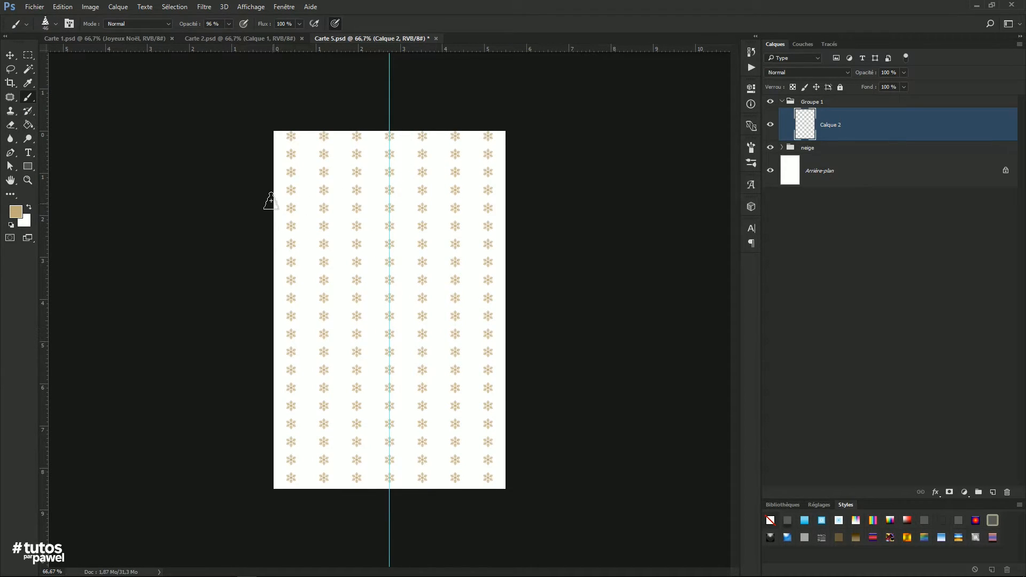
left_click_drag(309, 172, 305, 166)
key("F5")
left_click_drag(606, 321, 703, 321)
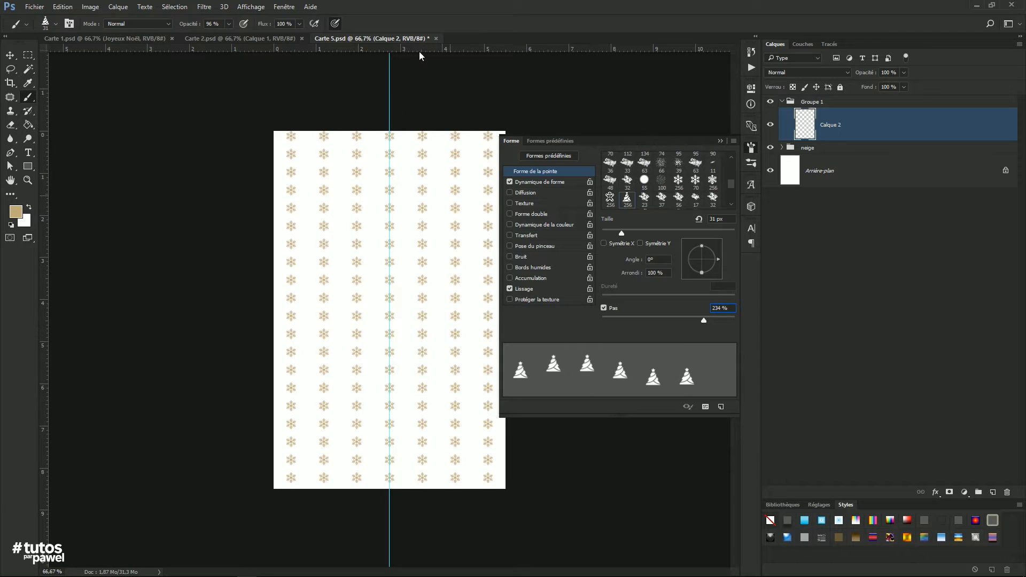
Paint a vertical line of trees on Calque 2 and centre it between the two leftmost snowflake columns.
mouse_move(306, 142)
left_mouse_down()
mouse_move(288, 422)
mouse_move(298, 504)
left_mouse_up()
left_click(11, 55)
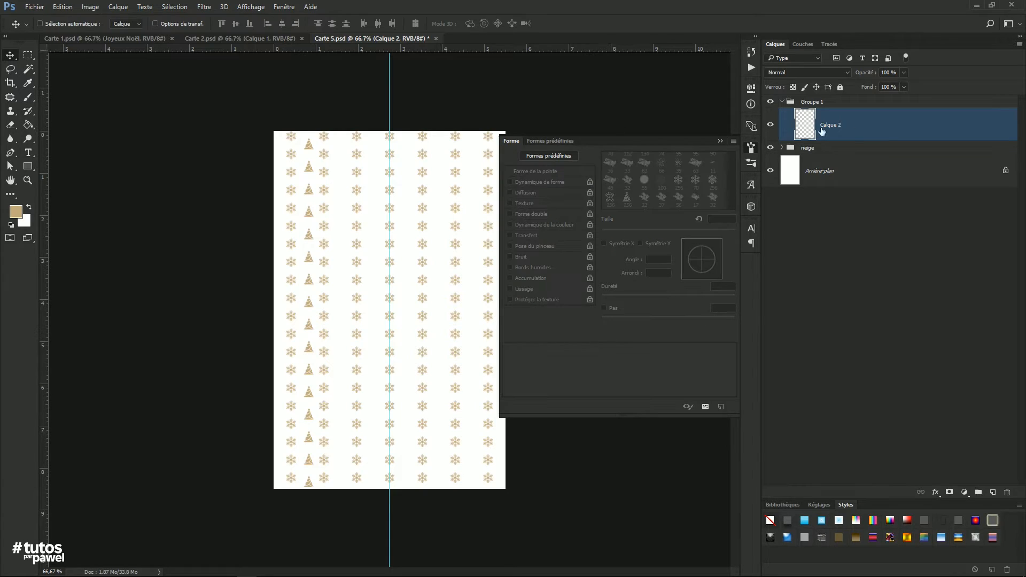
key("Left")
key("Left")
key("Left")
key("Left")
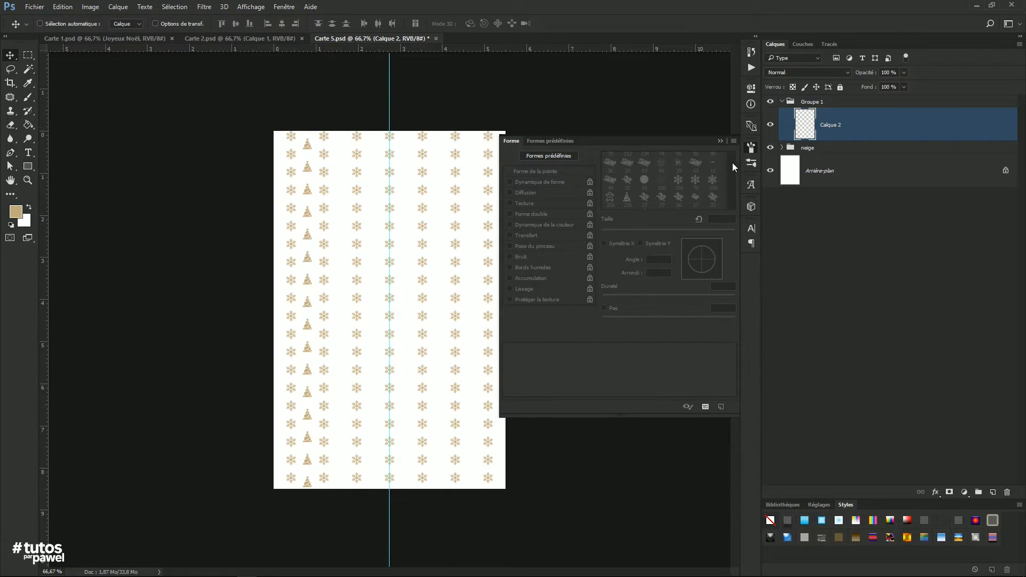
left_click(721, 140)
left_click(324, 268, "ctrl+shift")
left_click(846, 135)
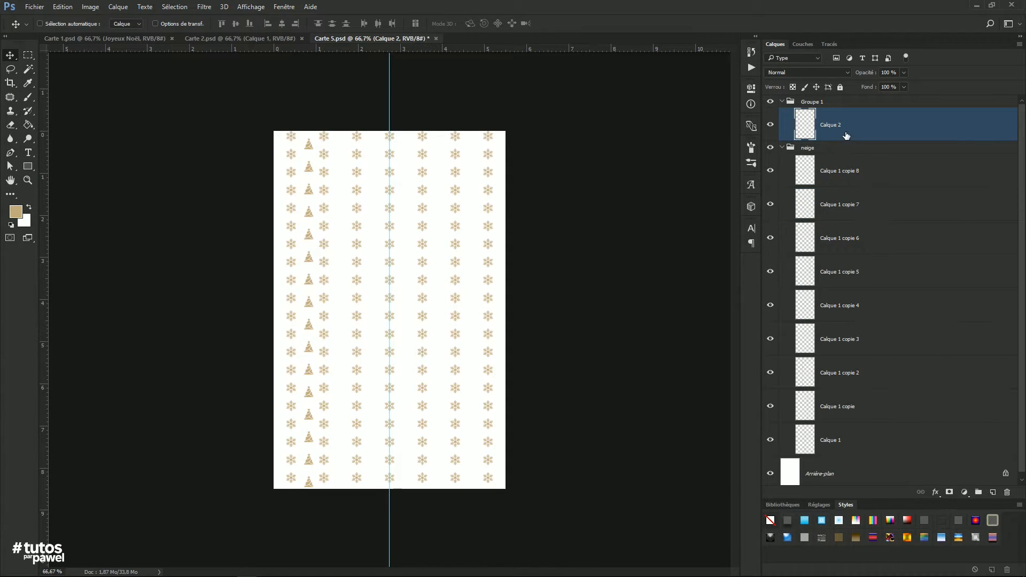
Duplicate the tree column until every gap between snowflake columns holds one, then collapse both layer groups.
left_click_drag(805, 128, 992, 491)
left_click_drag(310, 236, 343, 236)
left_click(829, 154, "shift")
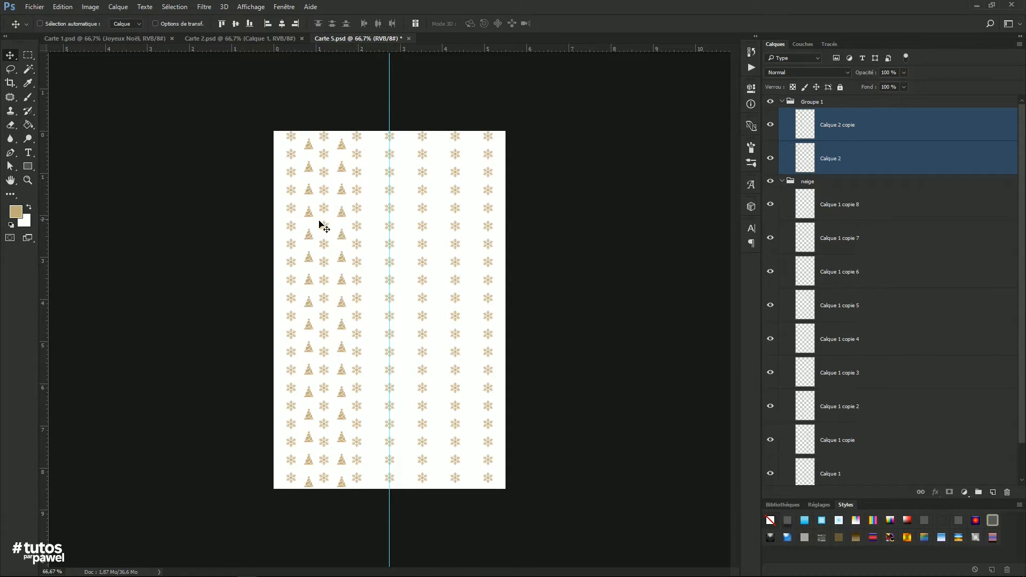
left_click_drag(807, 154, 992, 491)
left_click_drag(309, 284, 374, 284)
left_click_drag(821, 127, 992, 491)
left_click_drag(385, 264, 445, 268)
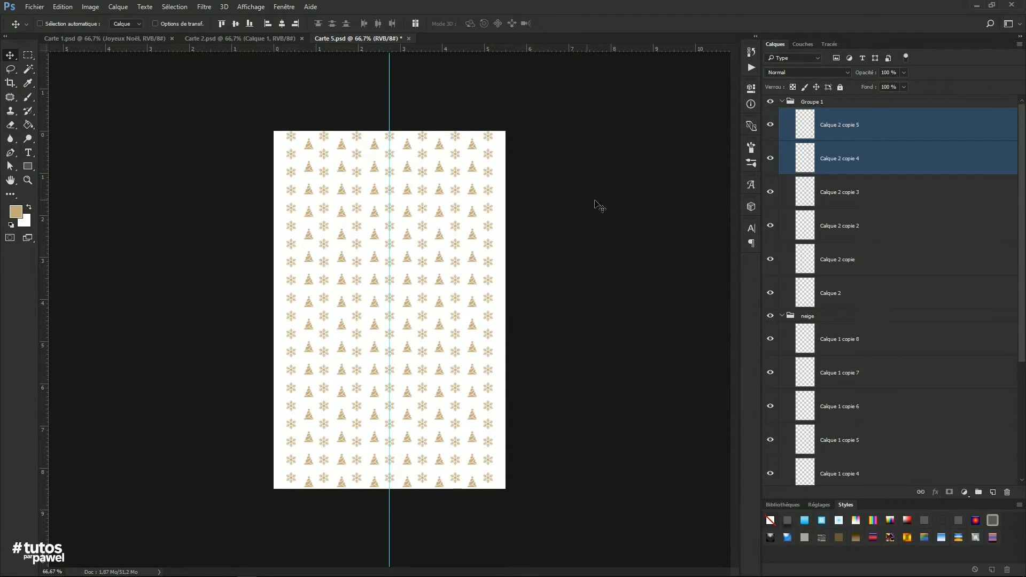
left_click(783, 102)
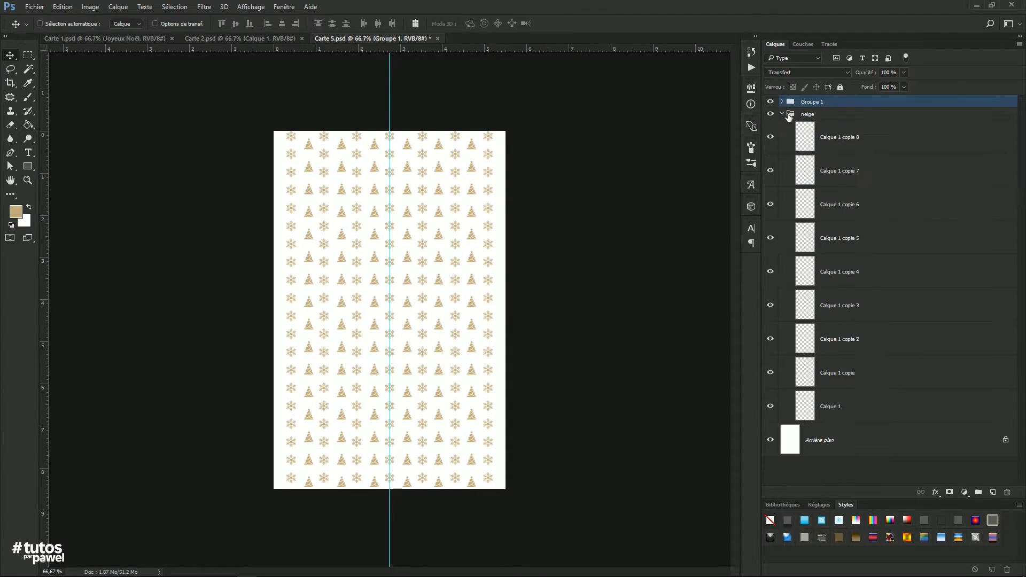
left_click(781, 115)
On a new layer, fill a rectangle of about 27 x 39 mm with the beige foreground colour and position it centrally on the card.
key("ctrl")
key("ctrl+plus")
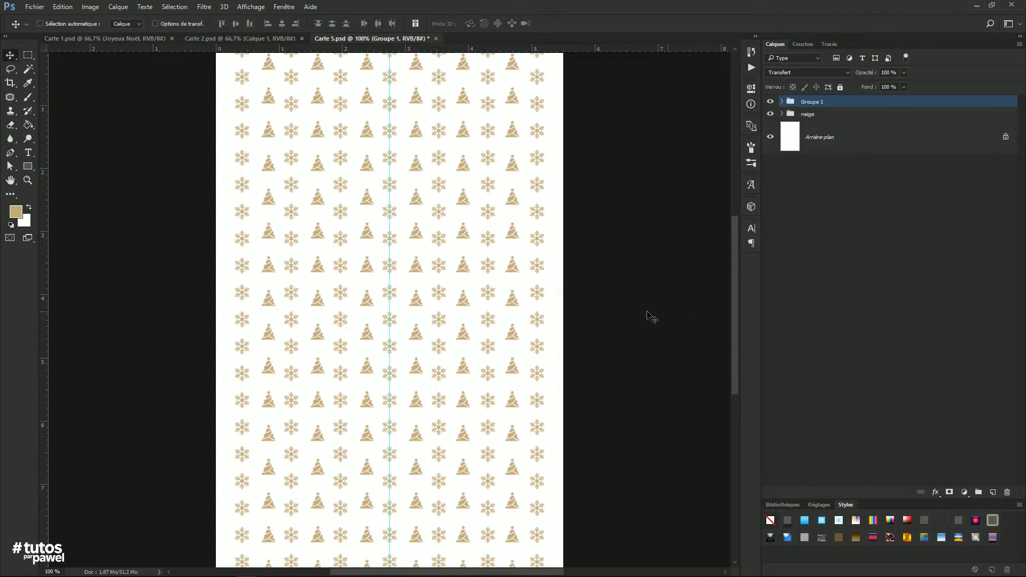
left_click(28, 55)
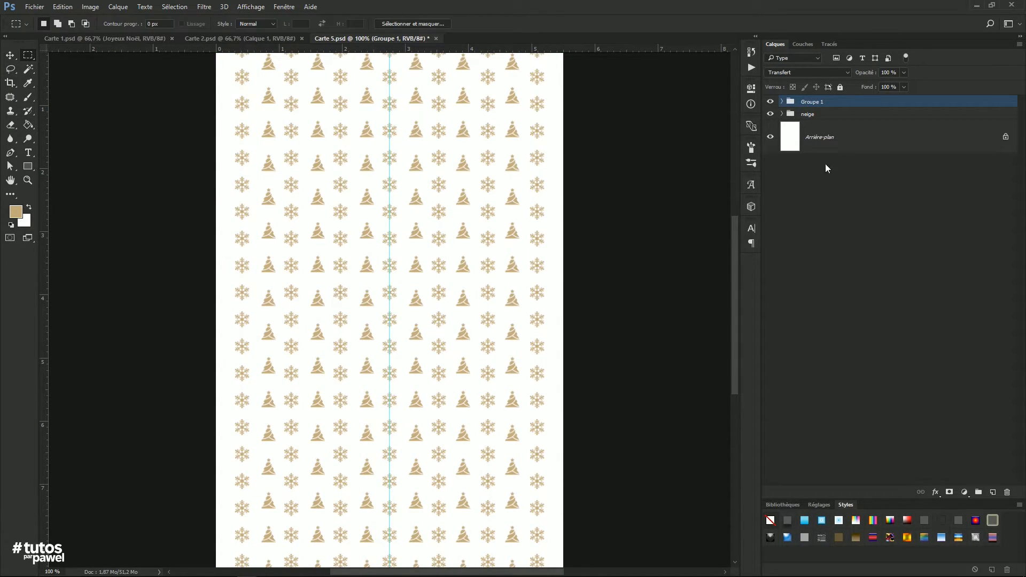
left_click(993, 492)
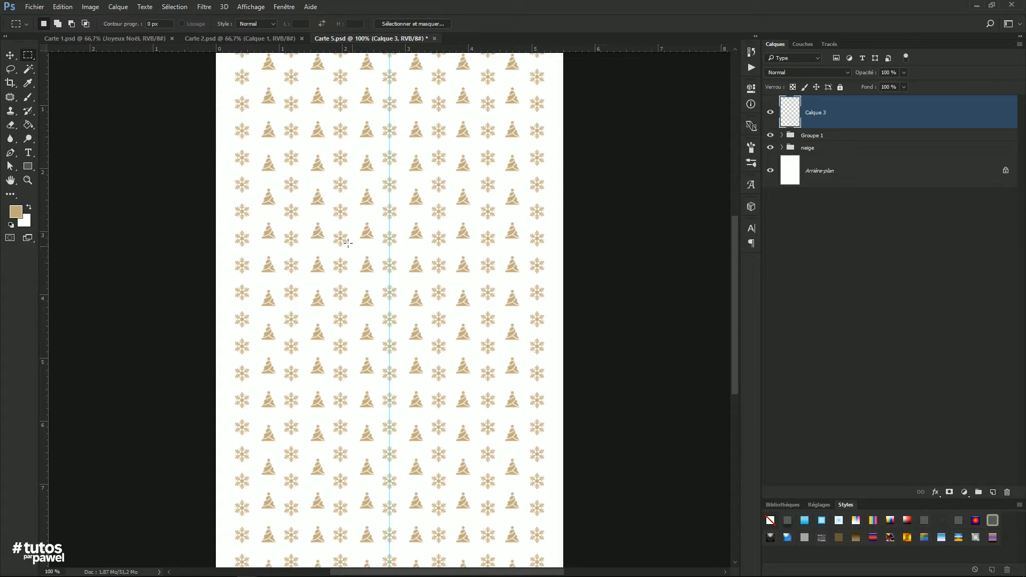
left_click_drag(305, 208, 474, 457)
key("alt+BackSpace")
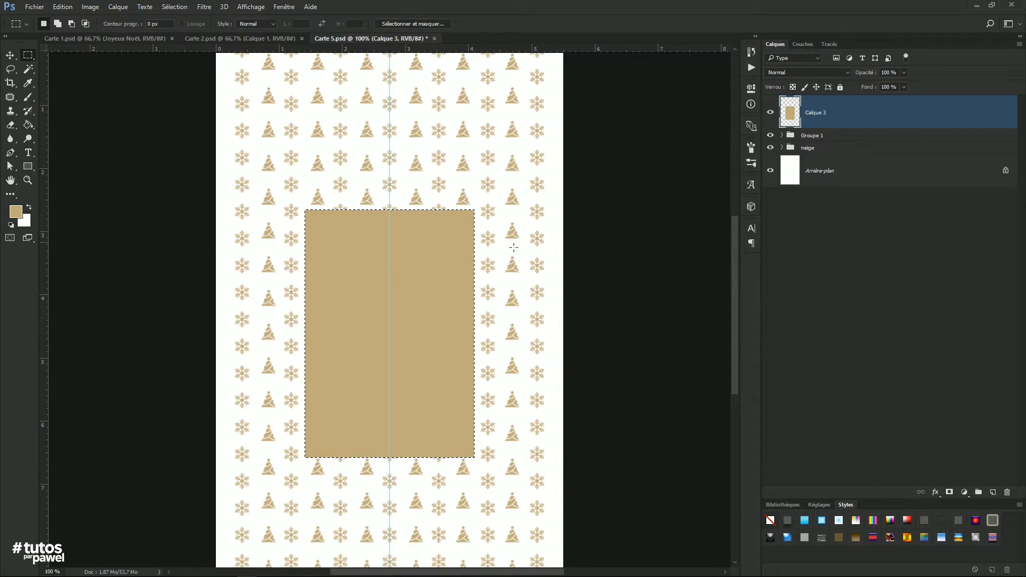
left_click(10, 55)
left_click_drag(458, 288, 437, 267)
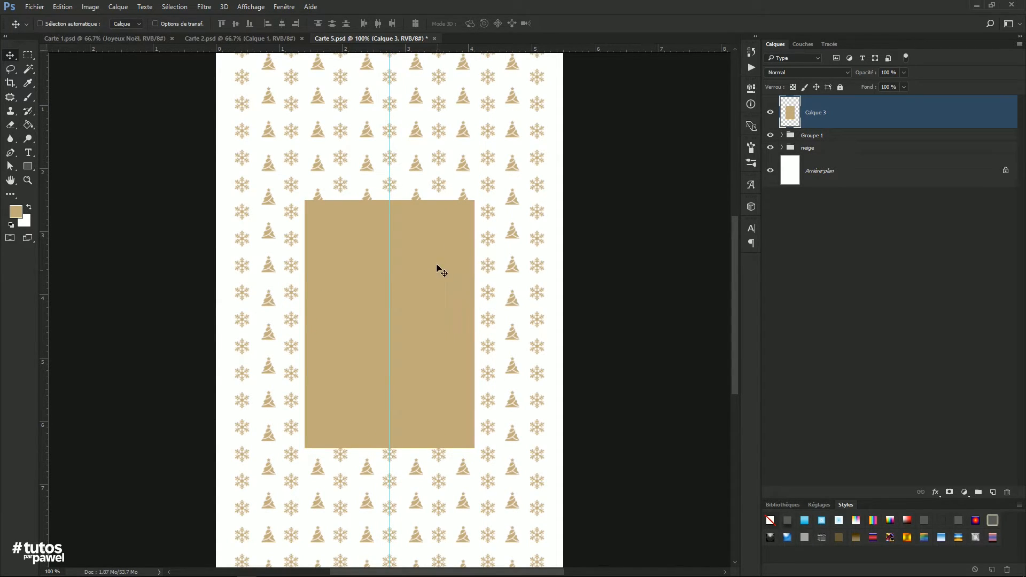
Add a drop shadow (Ombre portée) to the rectangle layer and sample its colour from the beige tree pattern.
left_click(935, 491)
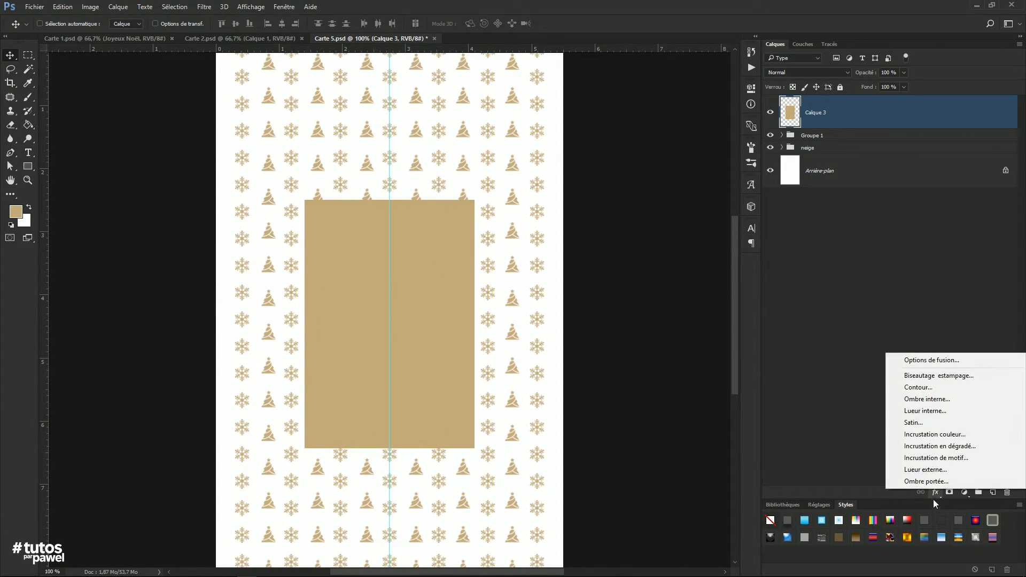
left_click(913, 481)
left_click(847, 176)
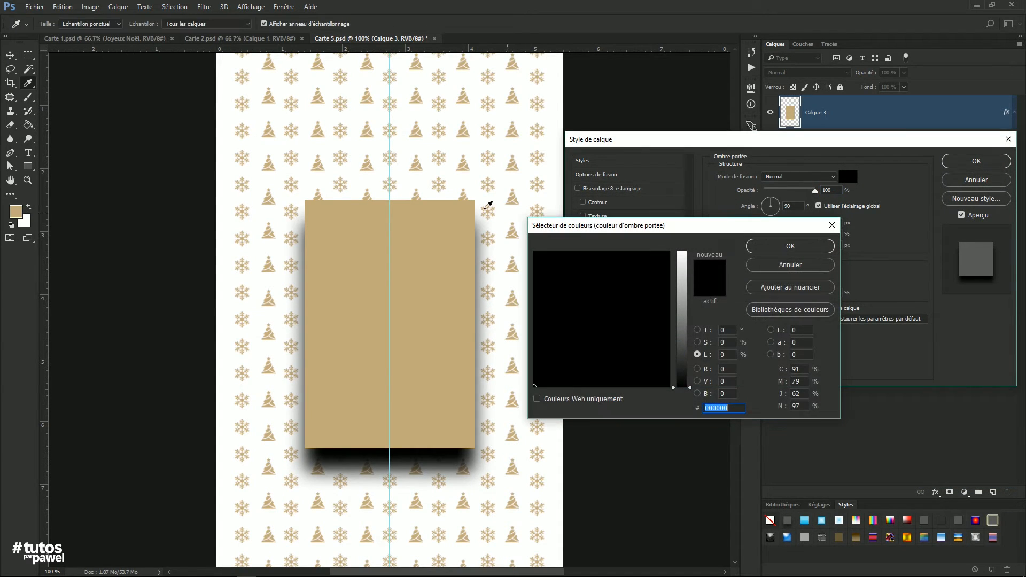
left_click(517, 197)
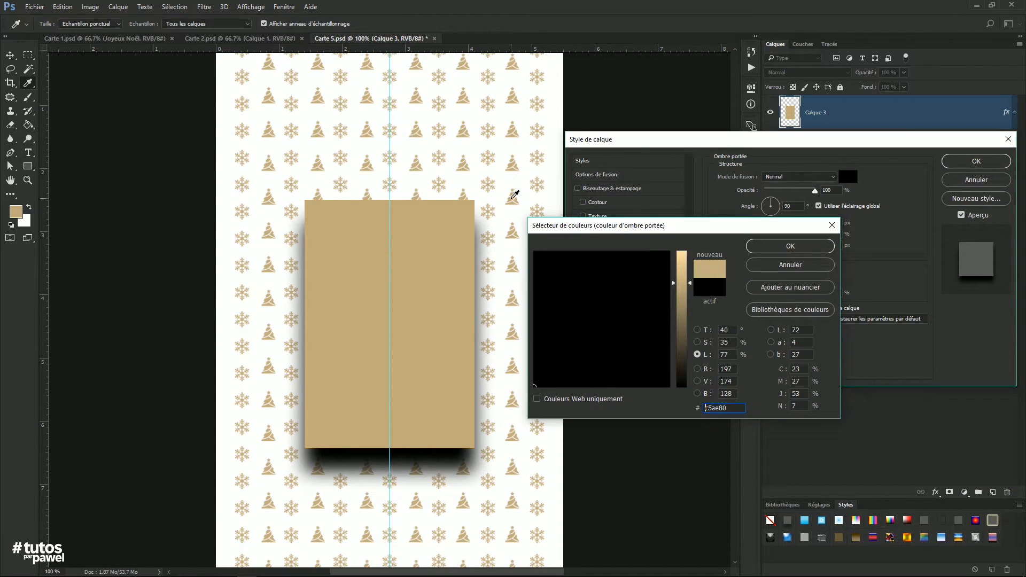
left_click(763, 246)
Adjust the drop shadow's distance, set its size (Taille) to 18 px and its angle to 40°.
left_click_drag(784, 223, 771, 225)
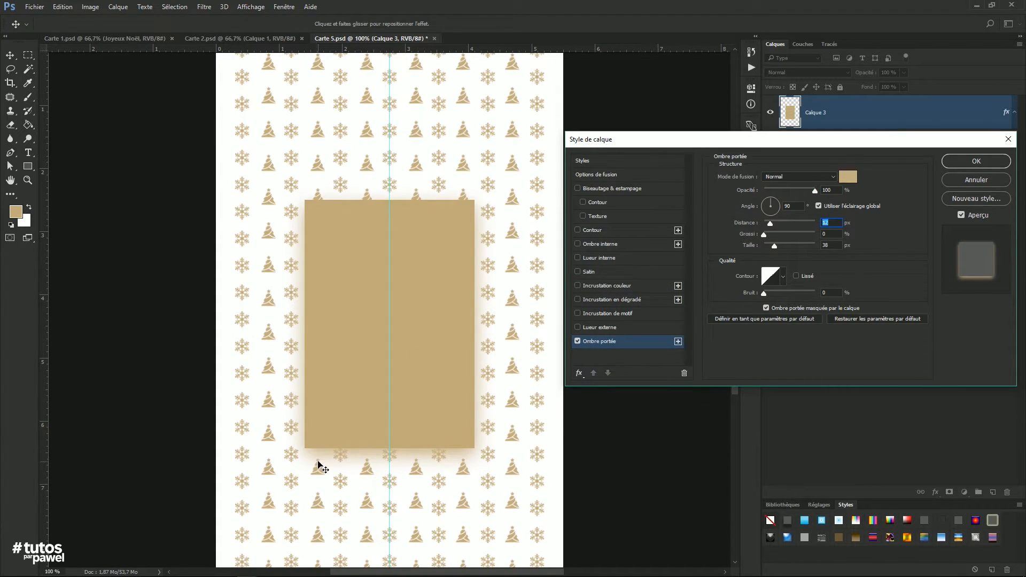
left_click_drag(774, 247, 770, 246)
left_click(781, 202)
left_click_drag(781, 202, 774, 222)
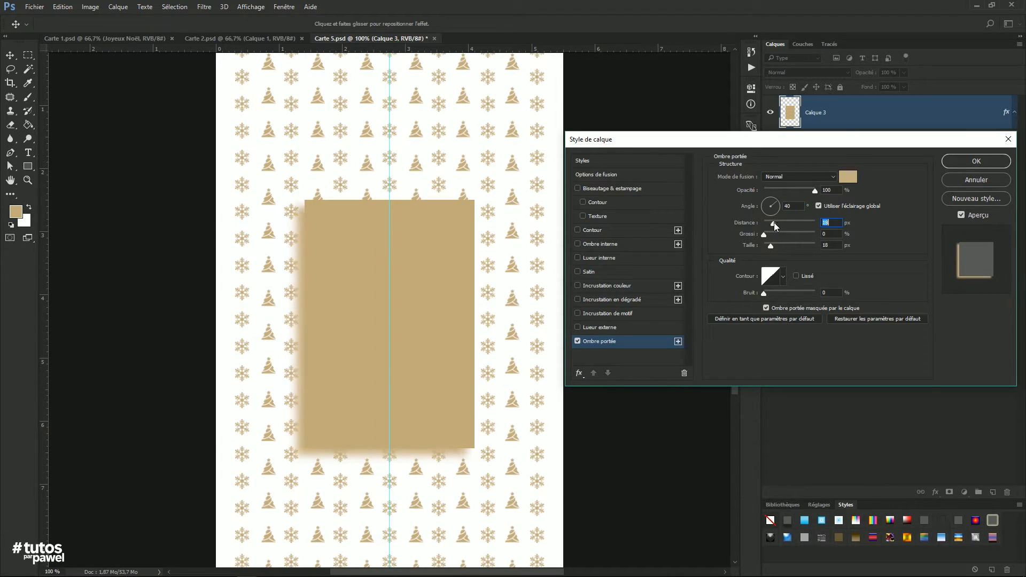
Darken the rectangle's drop shadow colour to the brown #91805e and apply the layer style.
left_click(849, 176)
left_click_drag(685, 283, 678, 310)
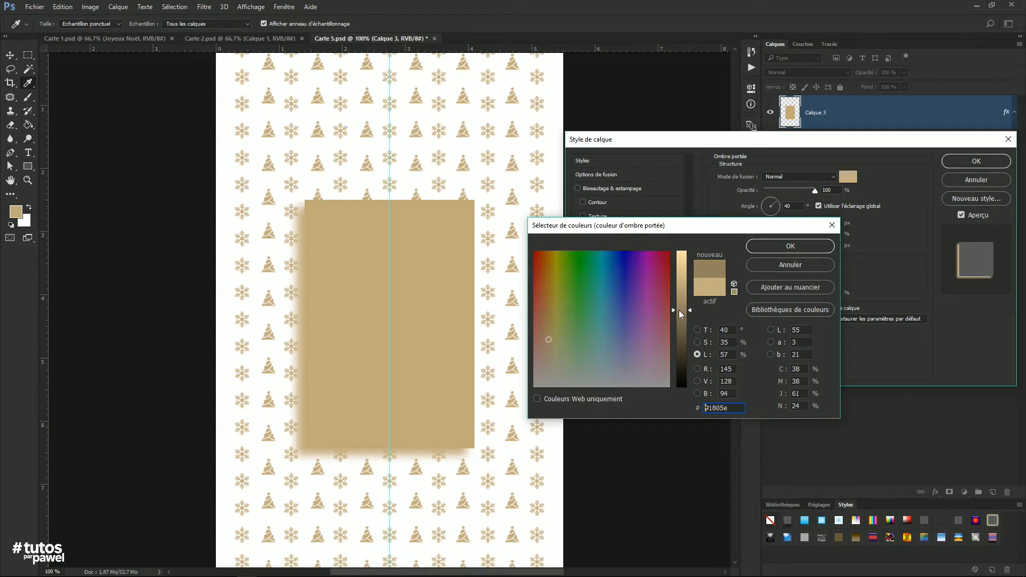
left_click(803, 245)
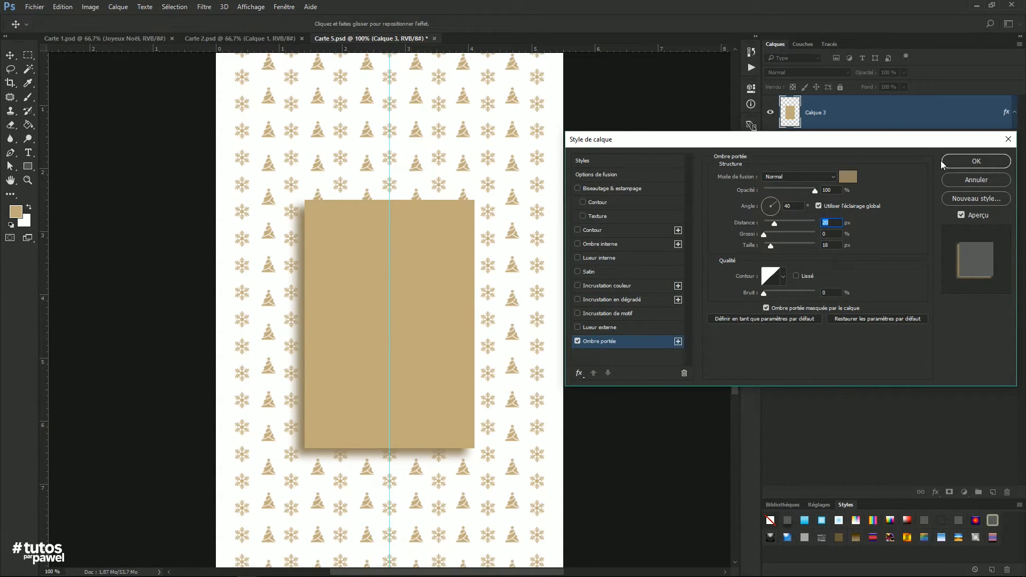
left_click(967, 162)
Add the text "Joyeux Noël" near the beige rectangle's upper edge and colour it white (#ffffff).
key("ctrl+minus")
left_click(28, 153)
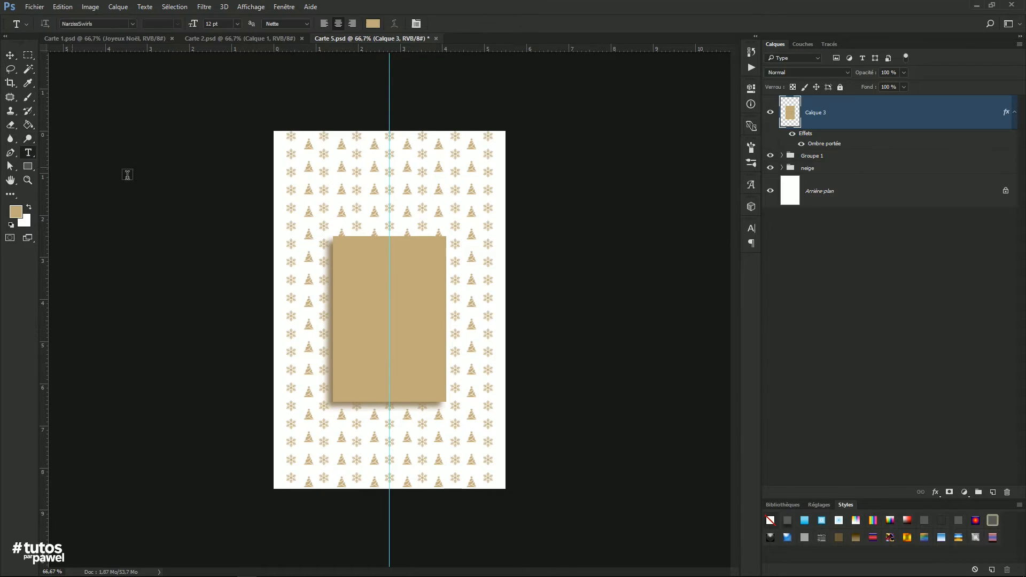
left_click(391, 262)
type("Joyeux Nooel")
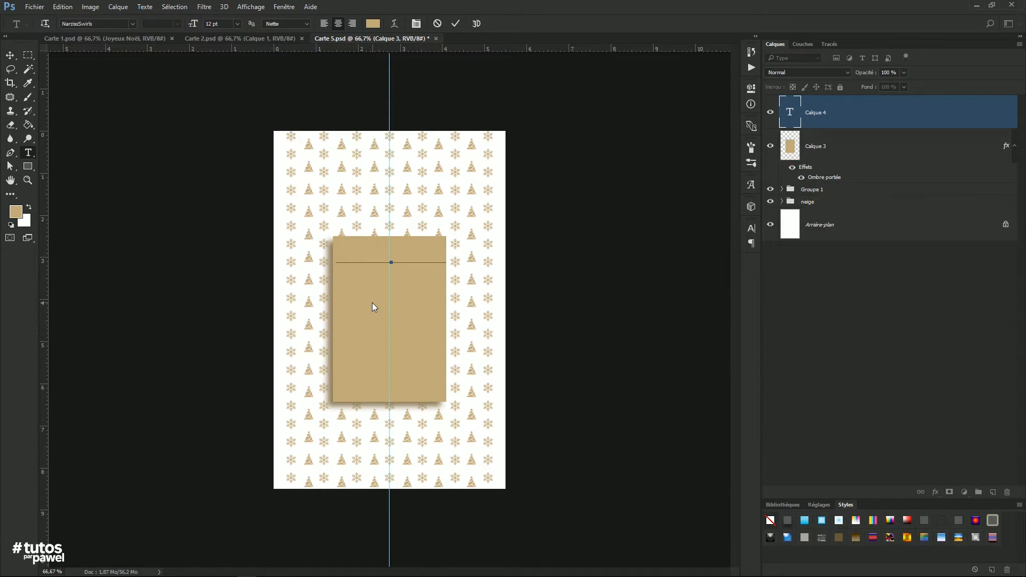
key("Left")
key("shift+Left")
key("ctrl+a")
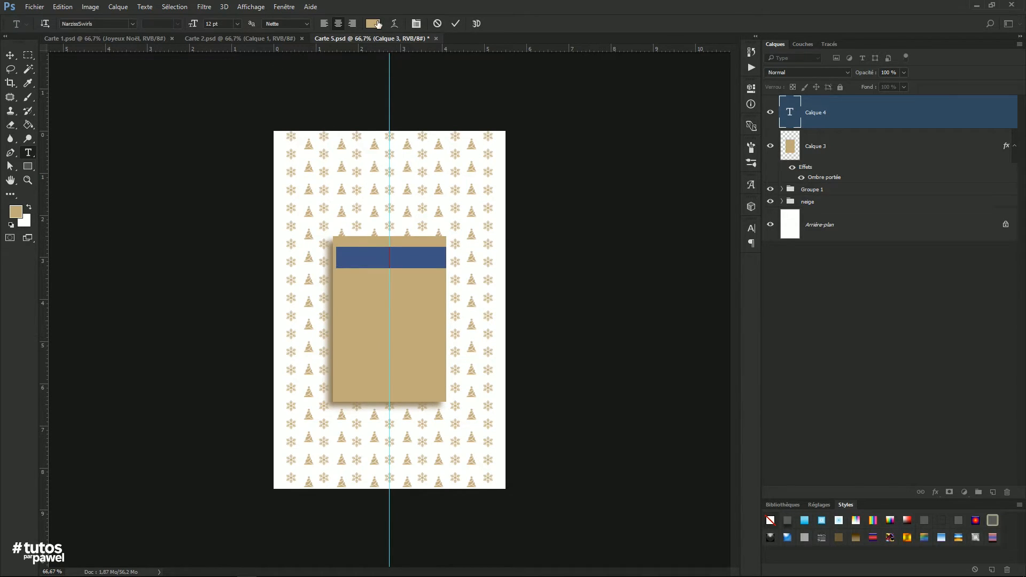
left_click(378, 24)
type("ffffff")
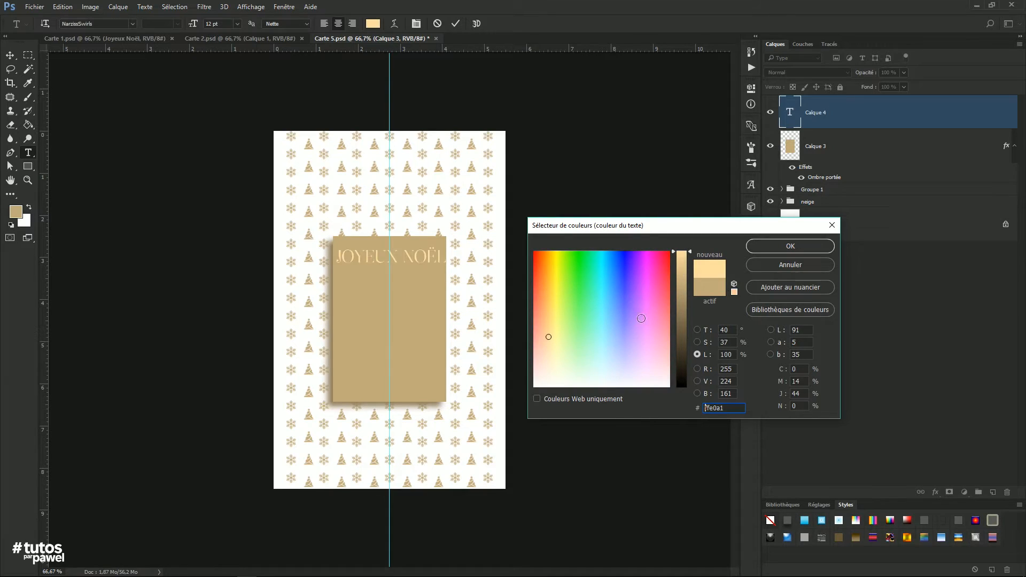
Break the greeting after "Joyeux" and add the recipient's first name on a third line.
left_click(410, 258)
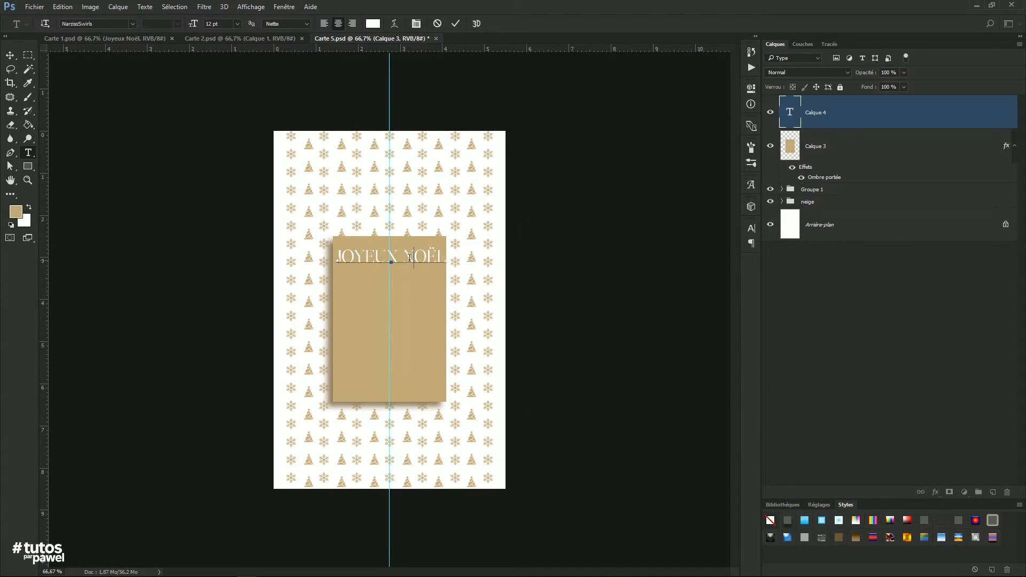
key("Return")
type("MAX")
left_click(10, 55)
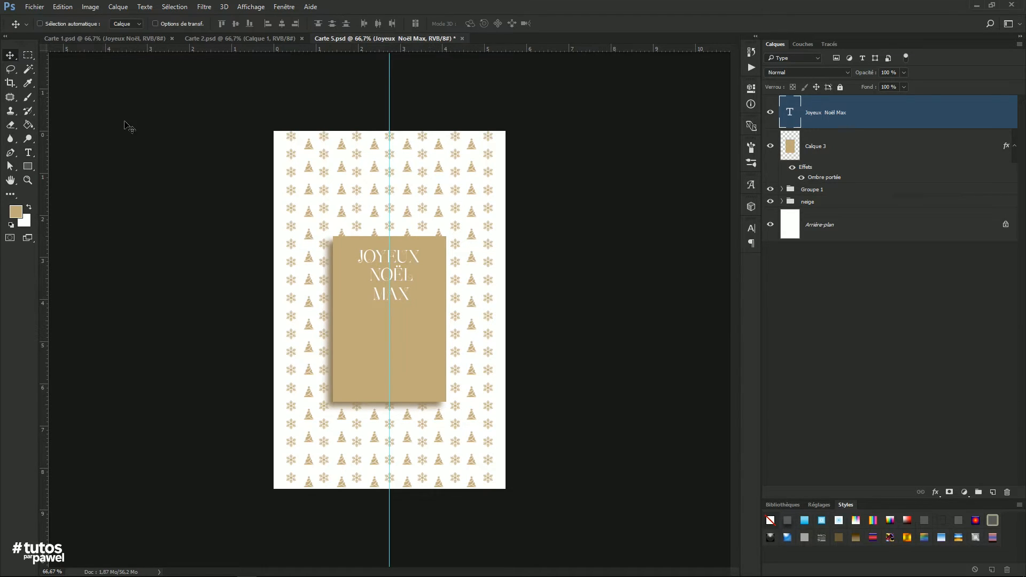
Enlarge the three-line greeting, centre it in the beige rectangle and save the card.
left_click_drag(407, 263, 439, 270)
key("ctrl+t")
key("Return")
left_click_drag(416, 303, 416, 308)
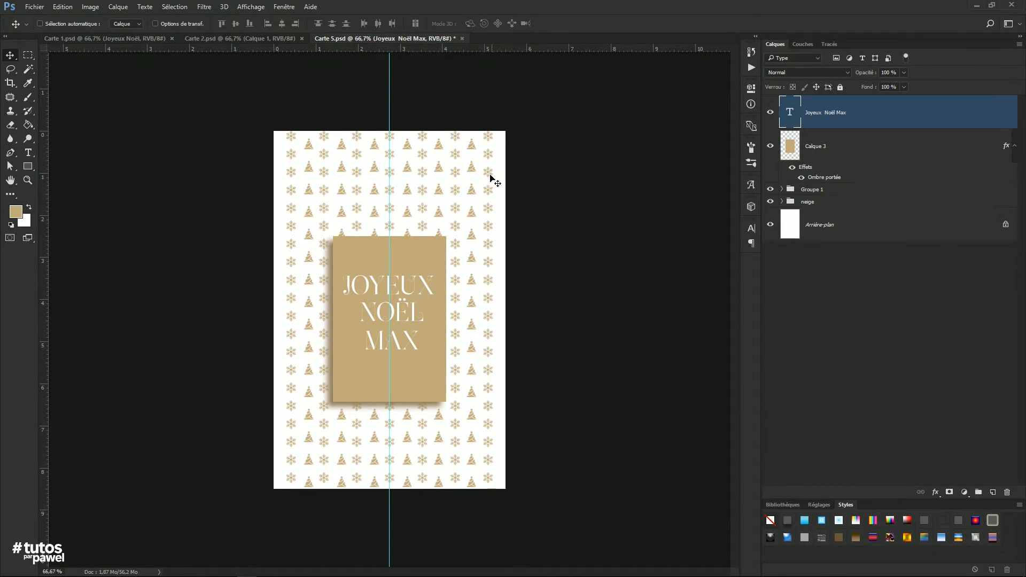
left_click(34, 6)
left_click(58, 119)
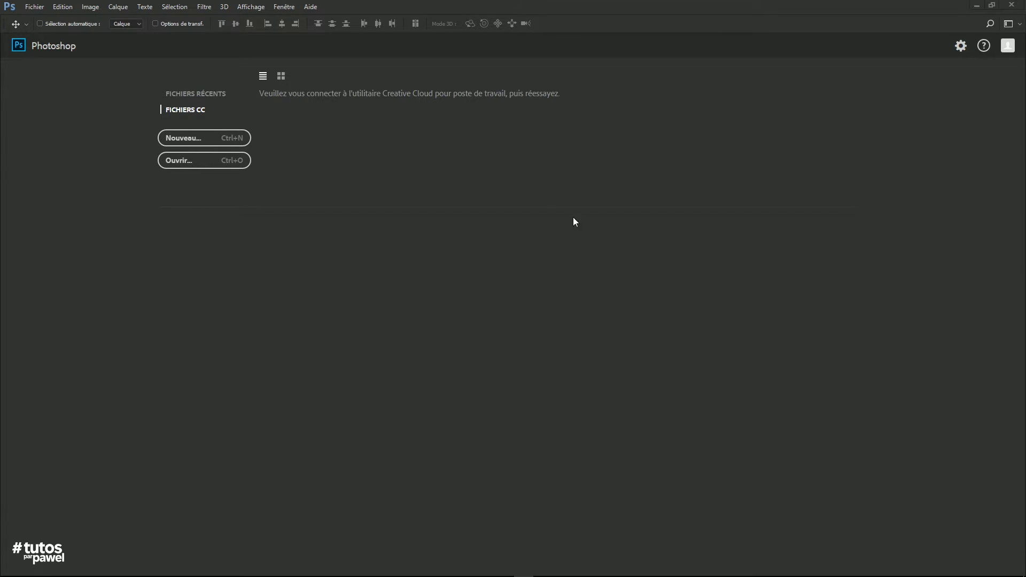
Create a new 20 x 28 cm portrait document at 300 pixels/inch, RGB with a white background, and collapse the Caractère panel.
left_click(35, 6)
left_click(38, 20)
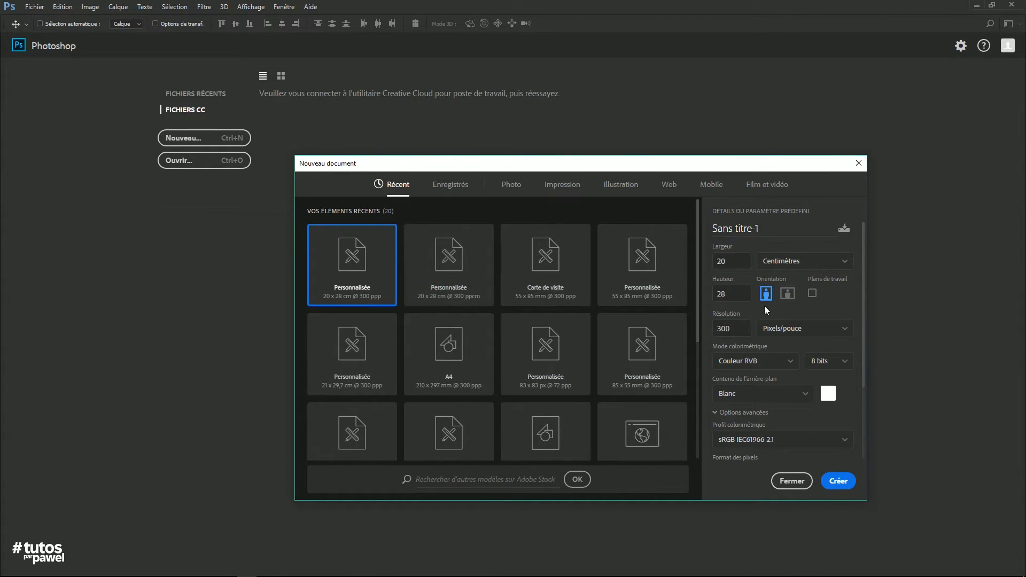
left_click_drag(621, 166, 564, 195)
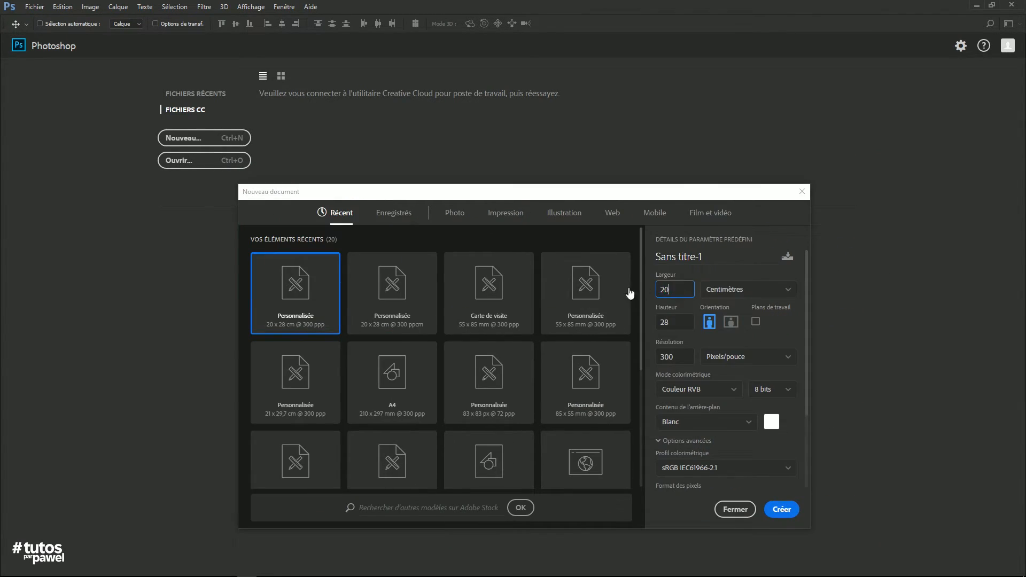
key("Tab")
key("Tab")
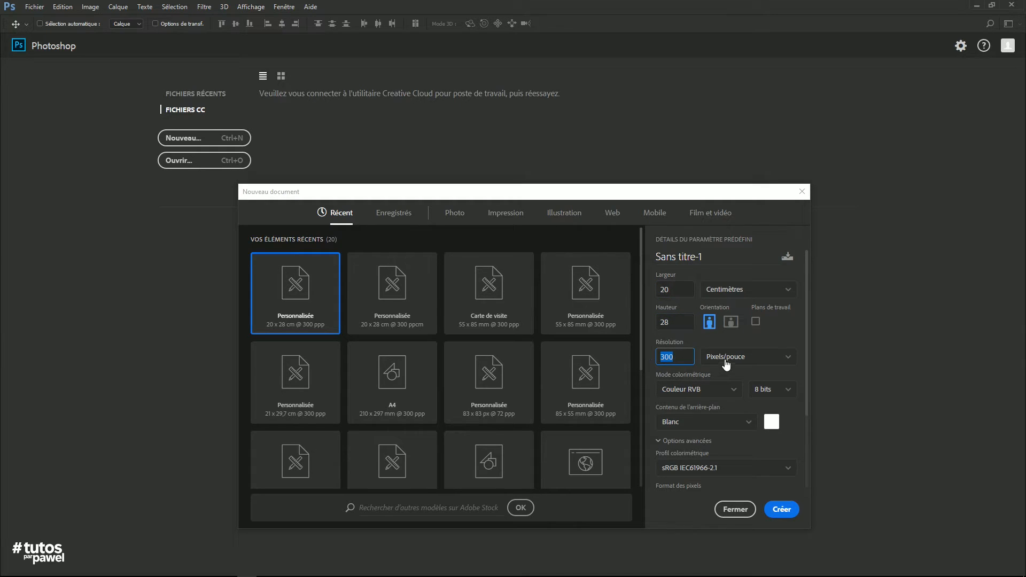
left_click(781, 509)
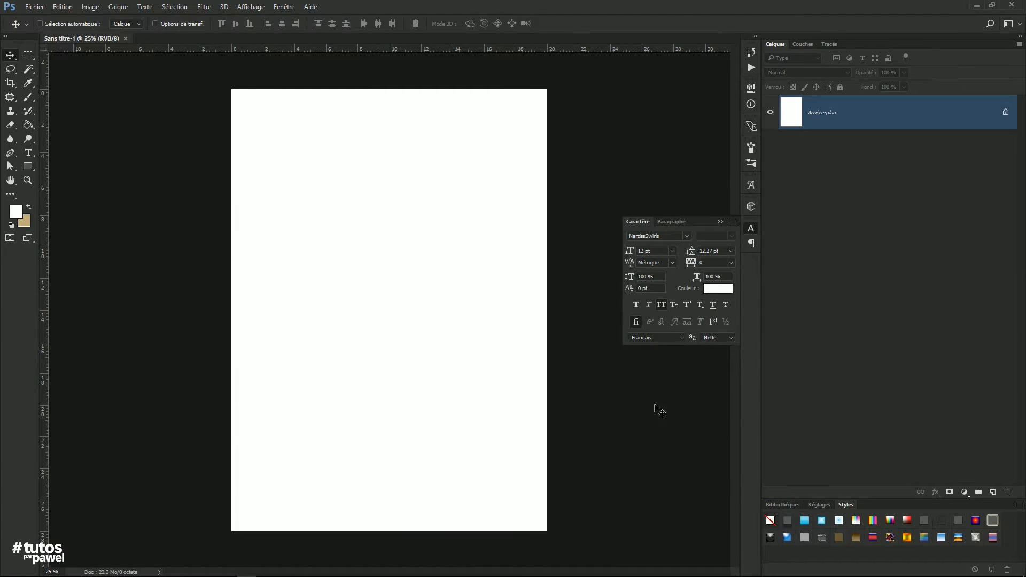
left_click(720, 221)
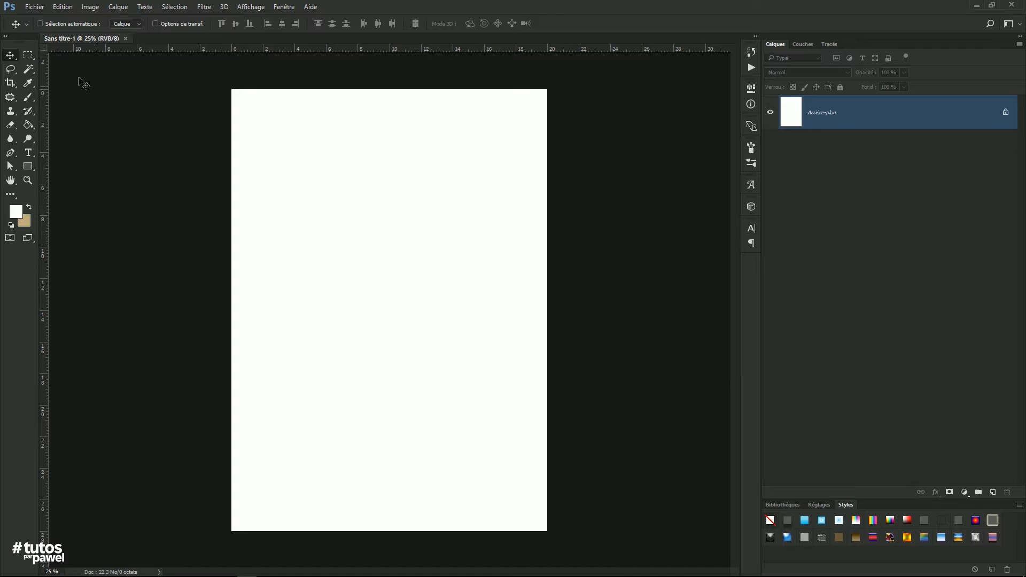
Place Carte 1.psd as a linked object in the upper-left area of the page, leaving a margin.
left_click(43, 9)
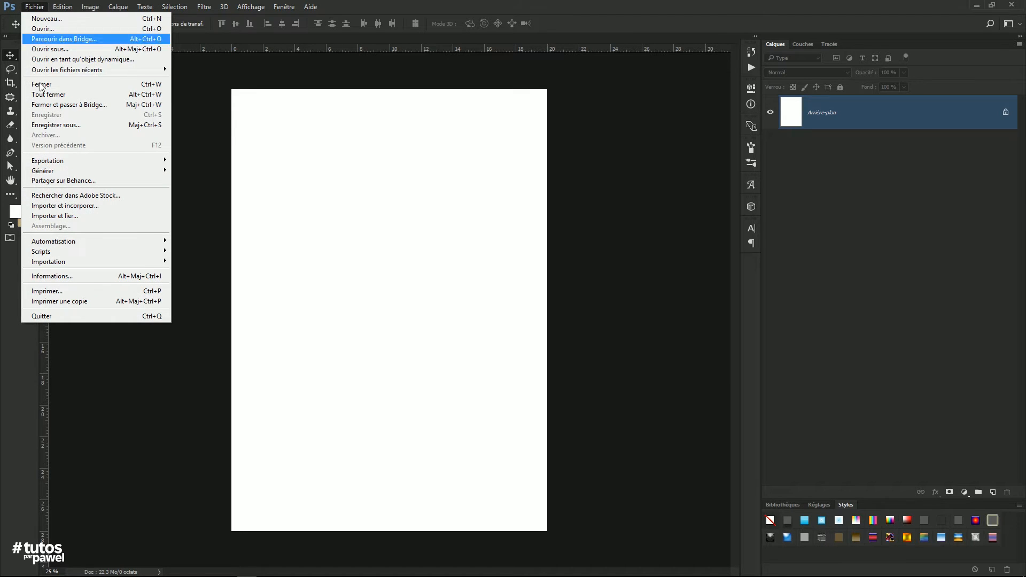
left_click(50, 216)
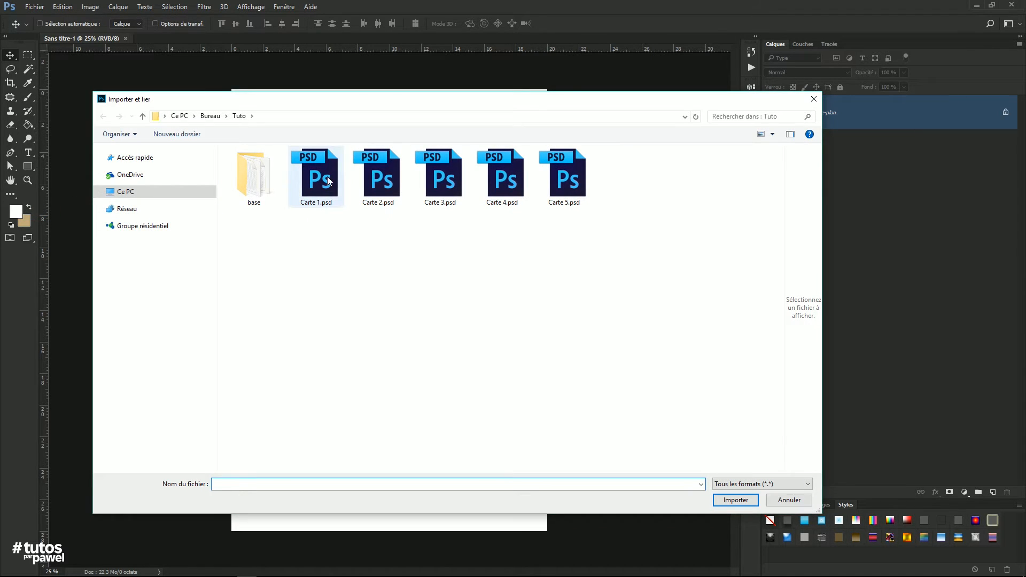
left_click(316, 179)
left_click_drag(356, 104, 556, 128)
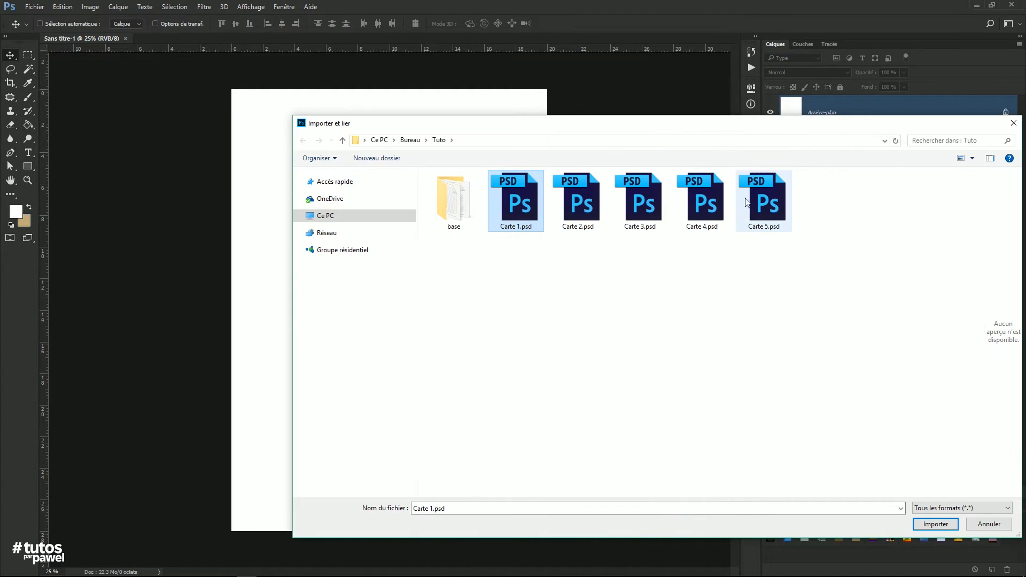
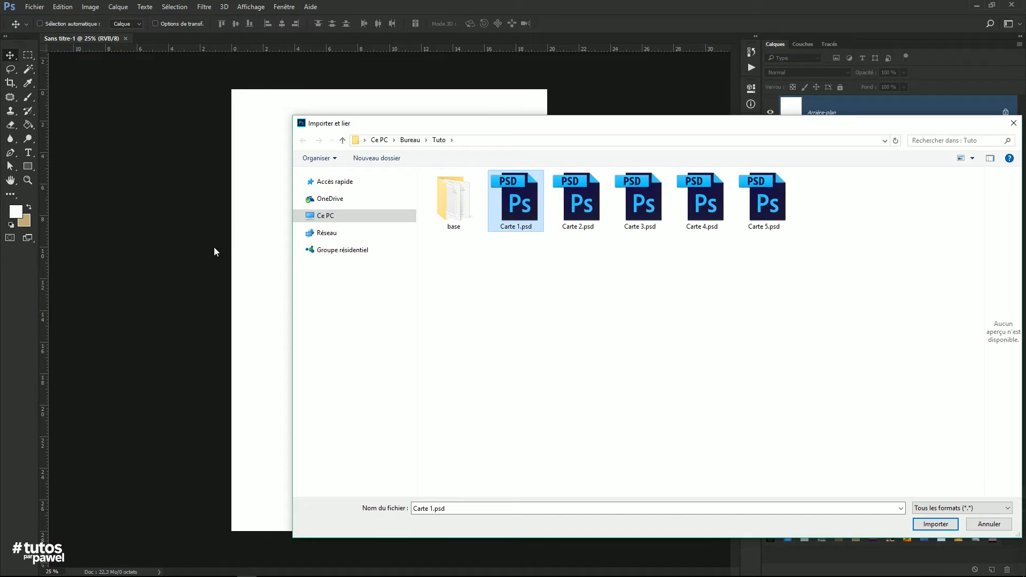
double_click(524, 203)
left_click_drag(402, 274, 315, 151)
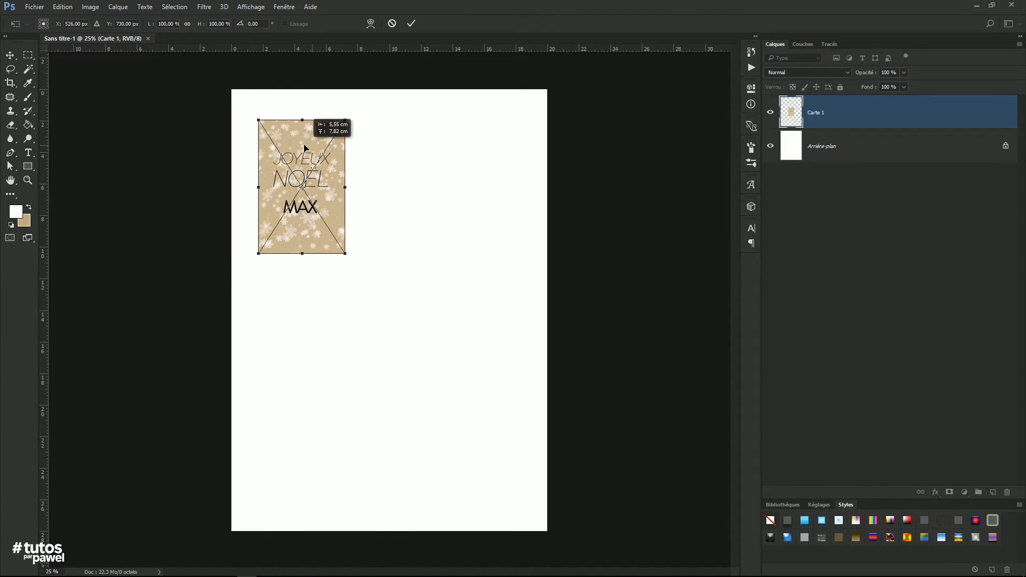
key("Return")
Place Carte 2.psd as a linked object directly to the right of Carte 1, aligned with its upper edge.
left_click(46, 5)
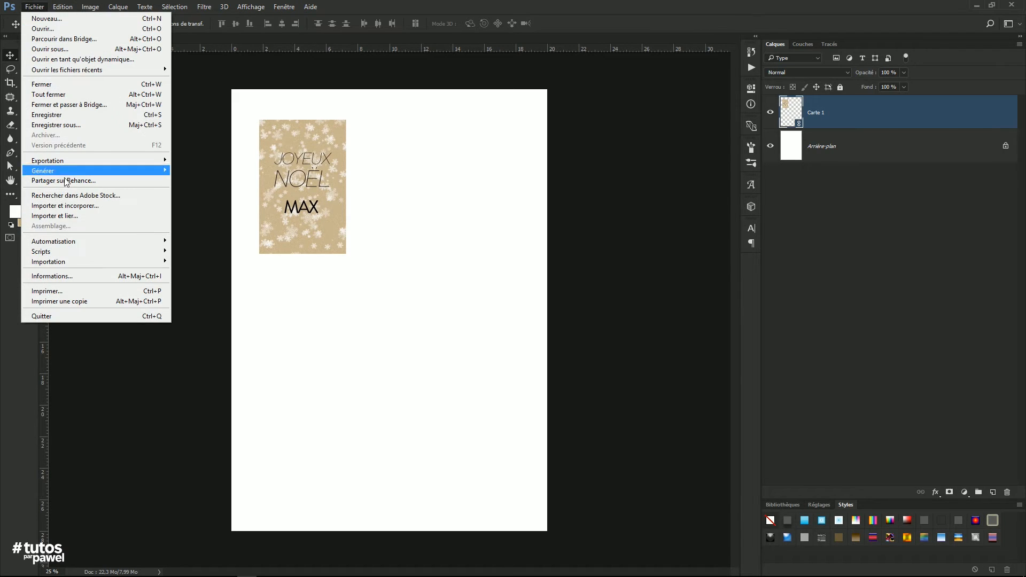
left_click(56, 212)
double_click(577, 201)
left_click_drag(388, 270, 390, 149)
key("Return")
Place Carte 3.psd as a linked object directly to the right of Carte 2, completing the first row.
left_click(34, 6)
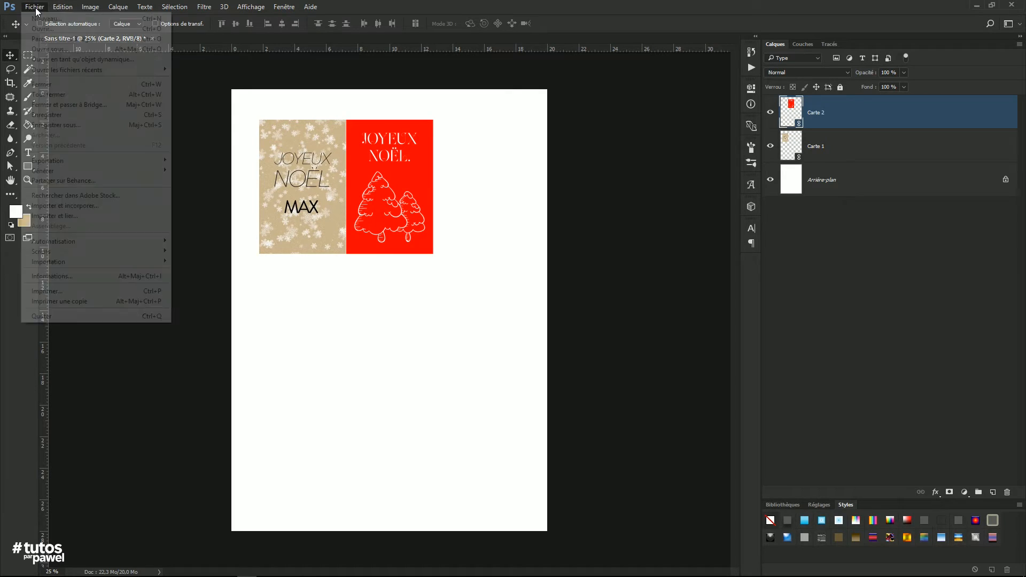
left_click(71, 214)
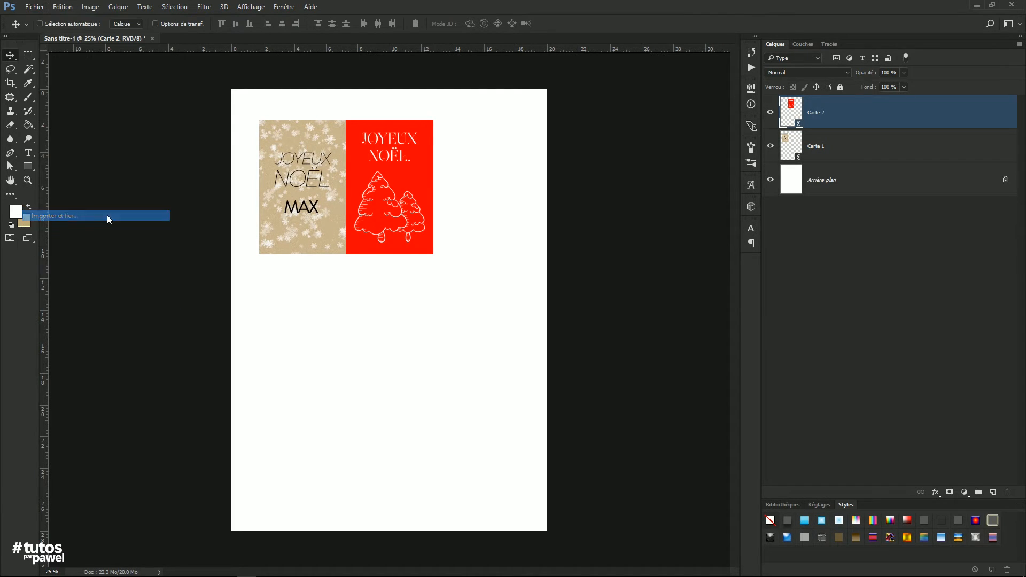
double_click(622, 199)
left_click_drag(388, 271, 476, 148)
key("Return")
Place Carte 4.psd as a linked object directly below Carte 1 to start the second row.
left_click(36, 7)
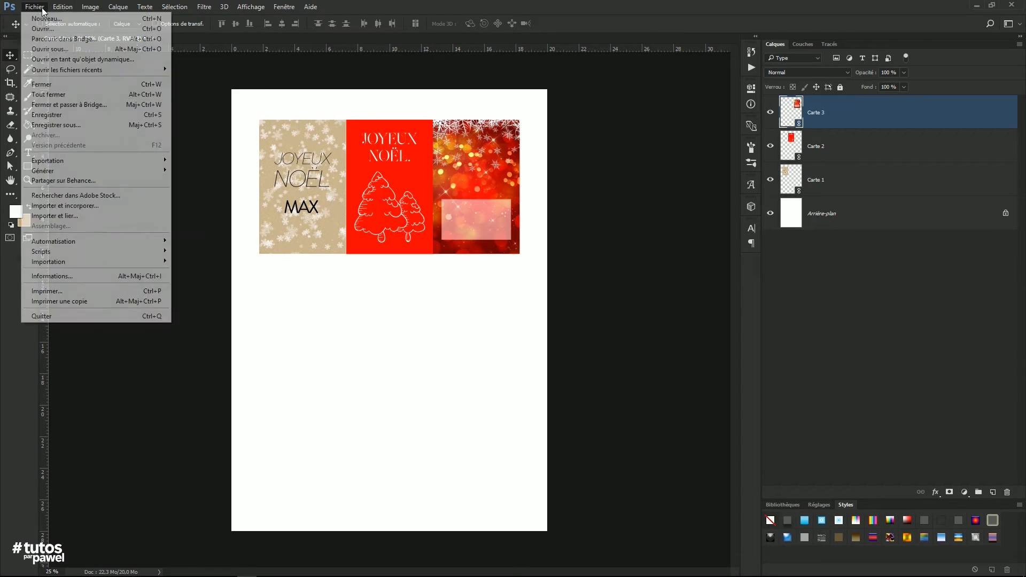
left_click(60, 216)
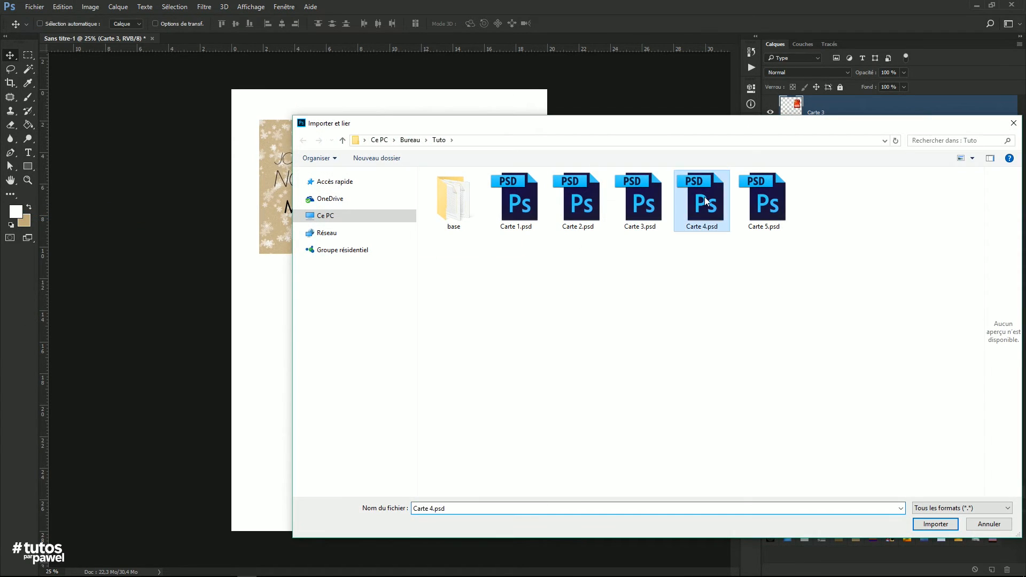
double_click(701, 199)
left_click_drag(391, 261, 304, 271)
key("Return")
Place Carte 5.psd as a linked object to the right of Carte 4, directly below Carte 2.
left_click(34, 7)
left_click(64, 218)
double_click(763, 202)
left_click_drag(403, 275, 403, 285)
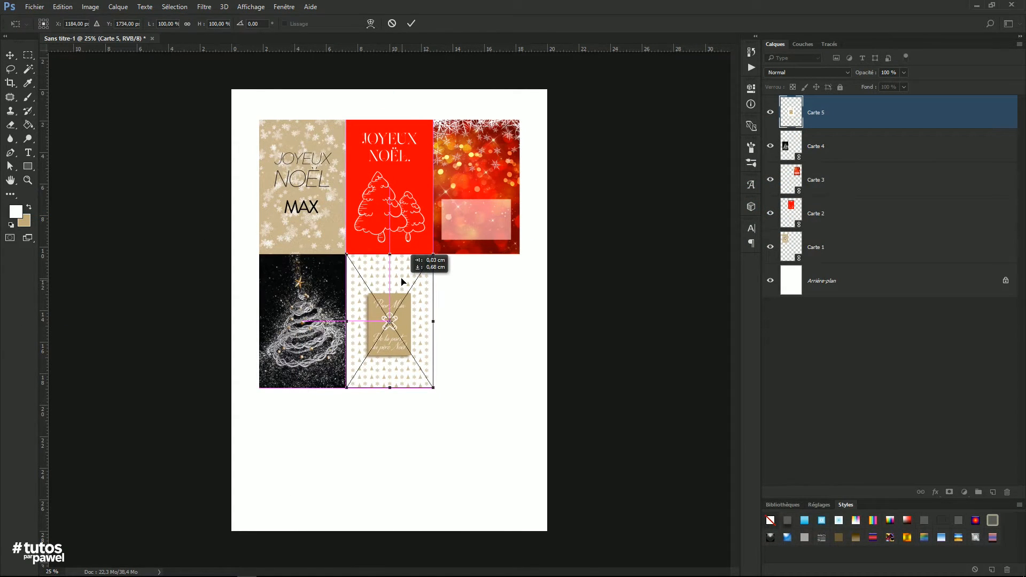
key("Return")
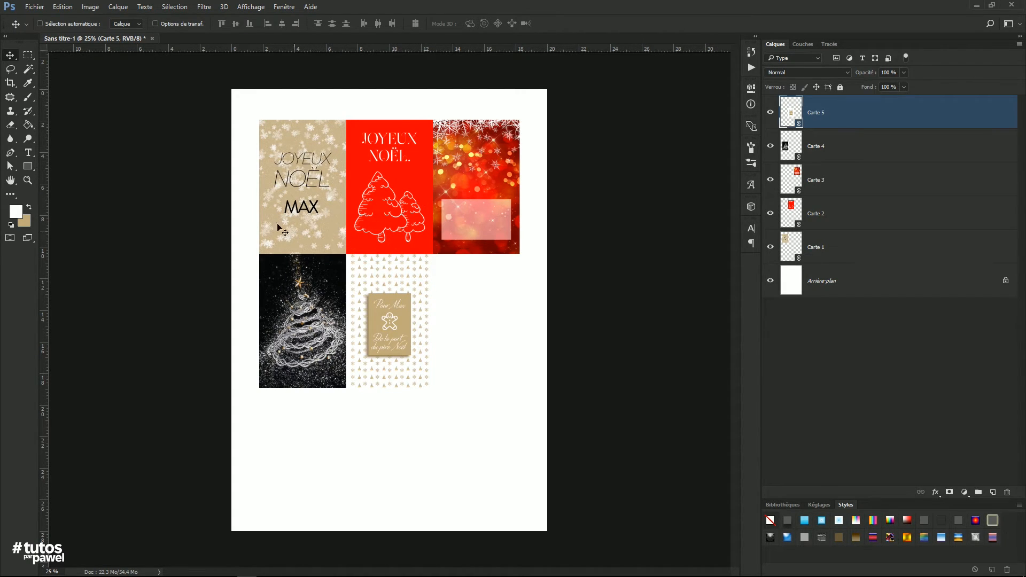
Open the linked Carte 5 object's source document, check that its layers are editable, and close it.
key("i")
double_click(791, 110)
left_click(569, 322)
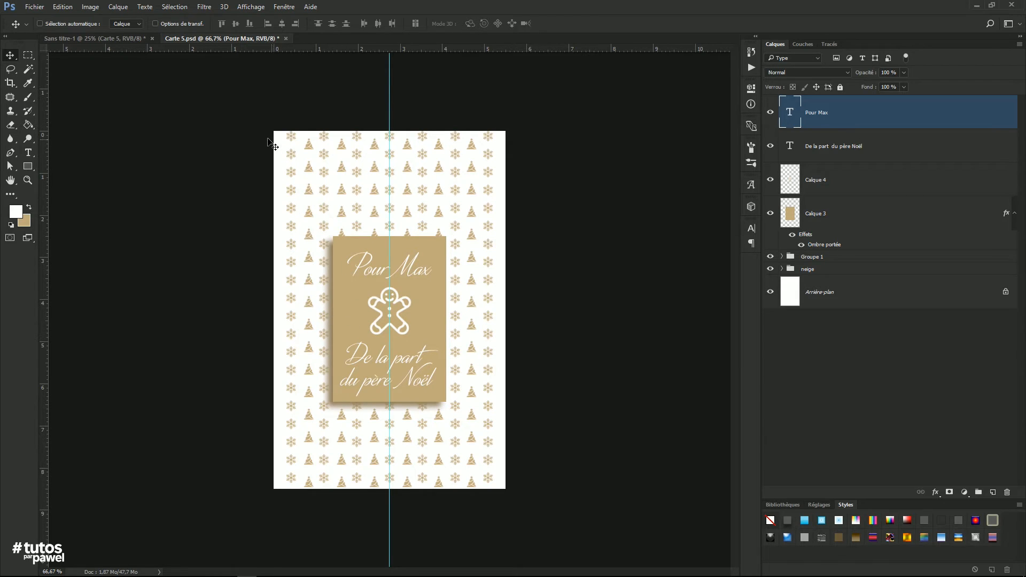
left_click(286, 39)
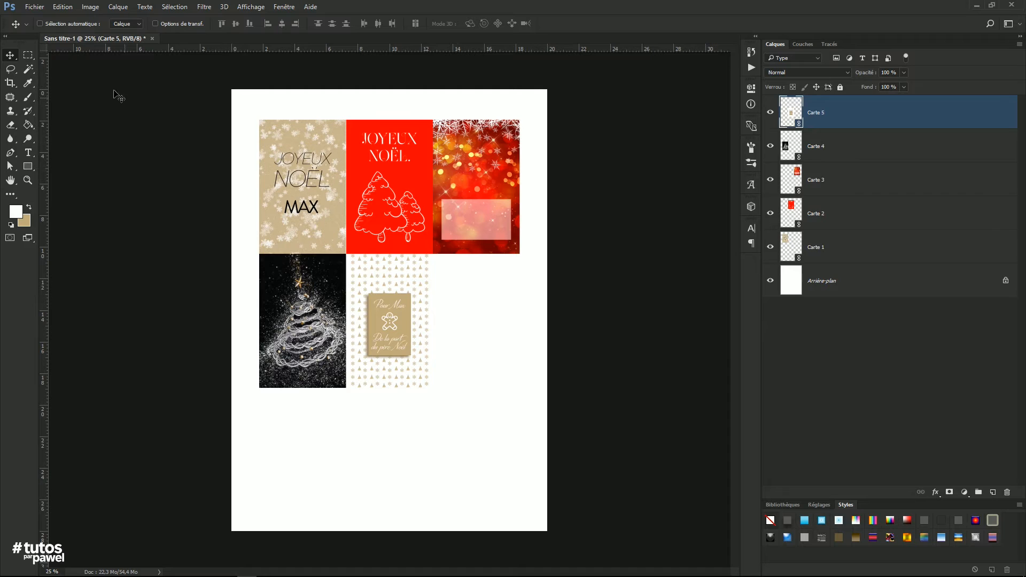
Place Carte 3.psd as an embedded object to the right of Carte 5, filling the second row's last position.
left_click(34, 7)
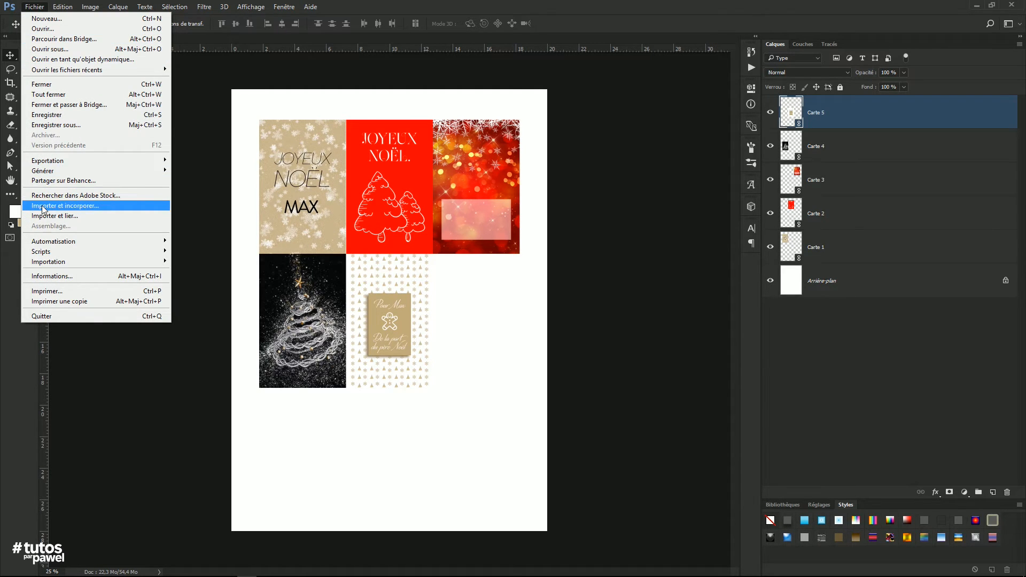
left_click(91, 208)
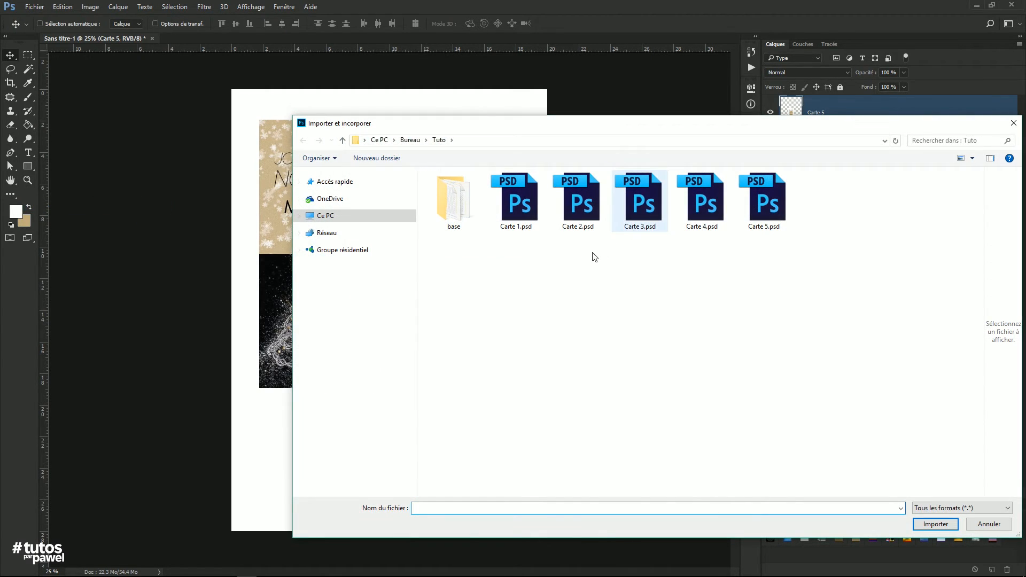
left_click(651, 208)
double_click(652, 190)
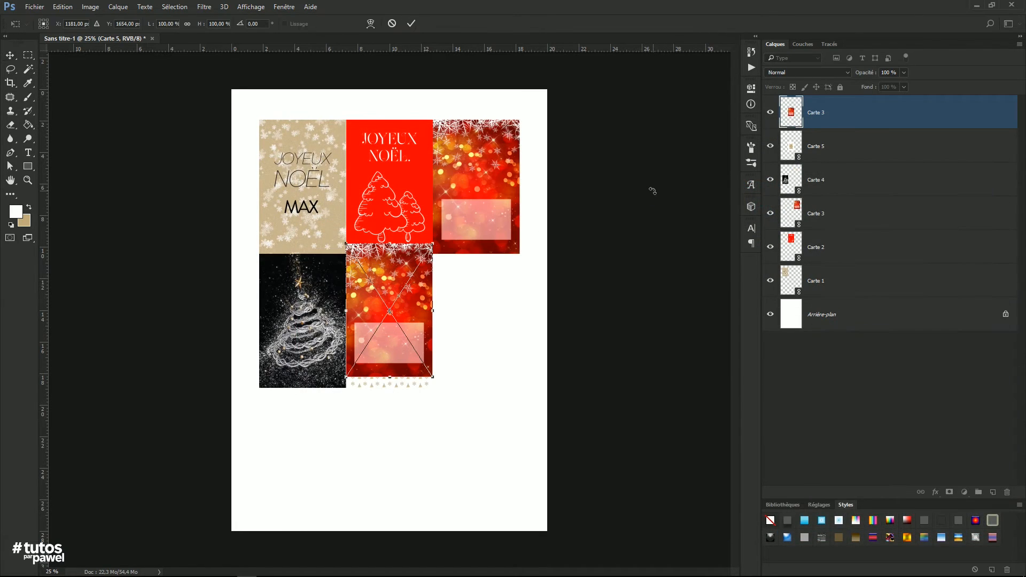
left_click_drag(376, 270, 460, 278)
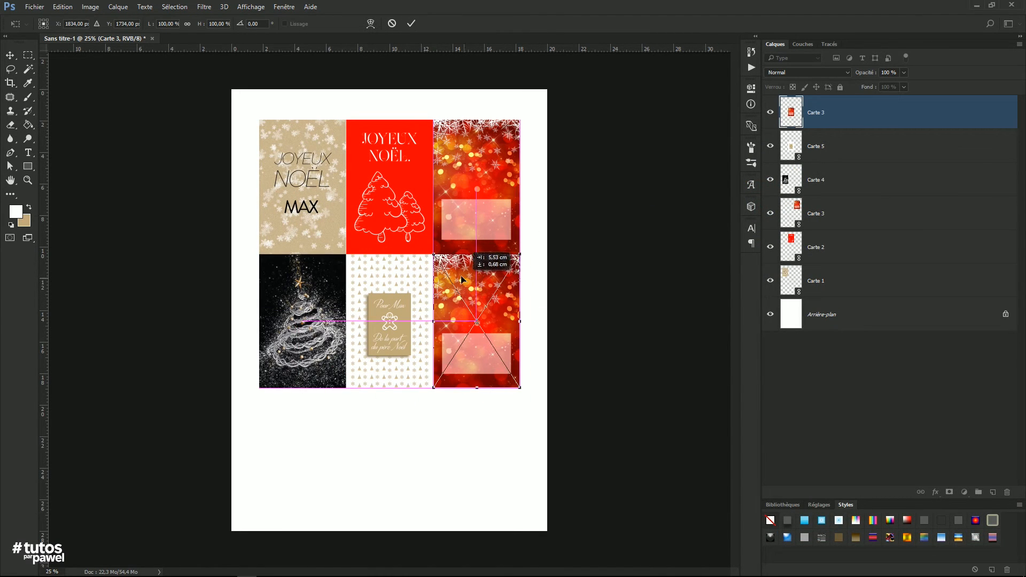
key("Return")
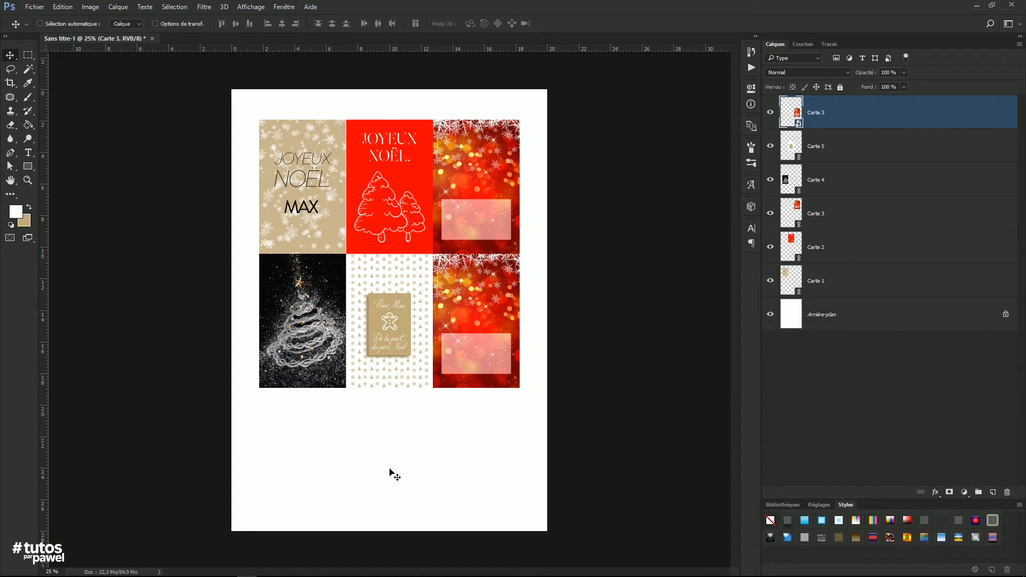
Open the embedded Carte 3 object's source and add a Hue/Saturation adjustment above Calque 1 with hue about -43.
double_click(793, 112)
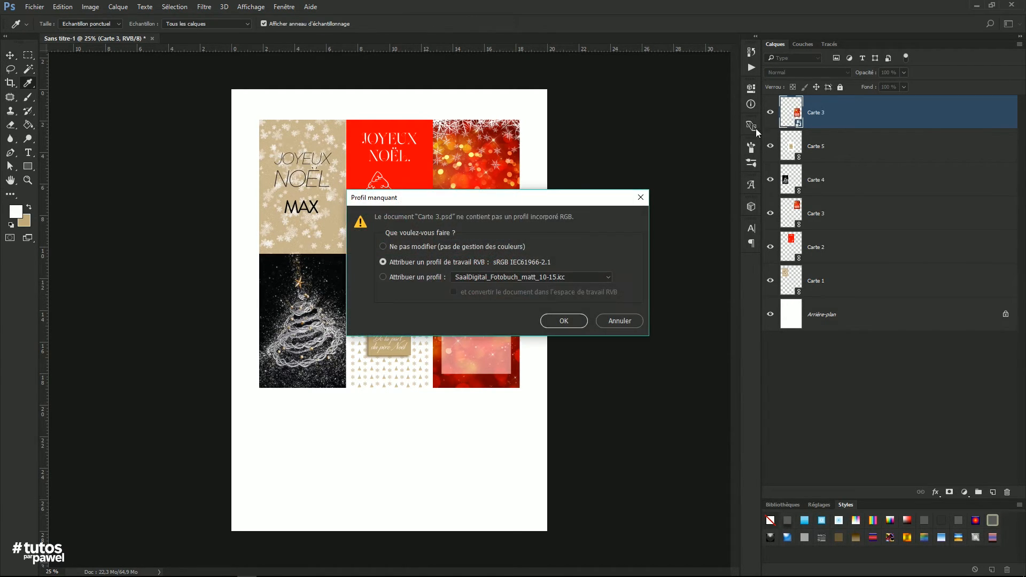
left_click(578, 319)
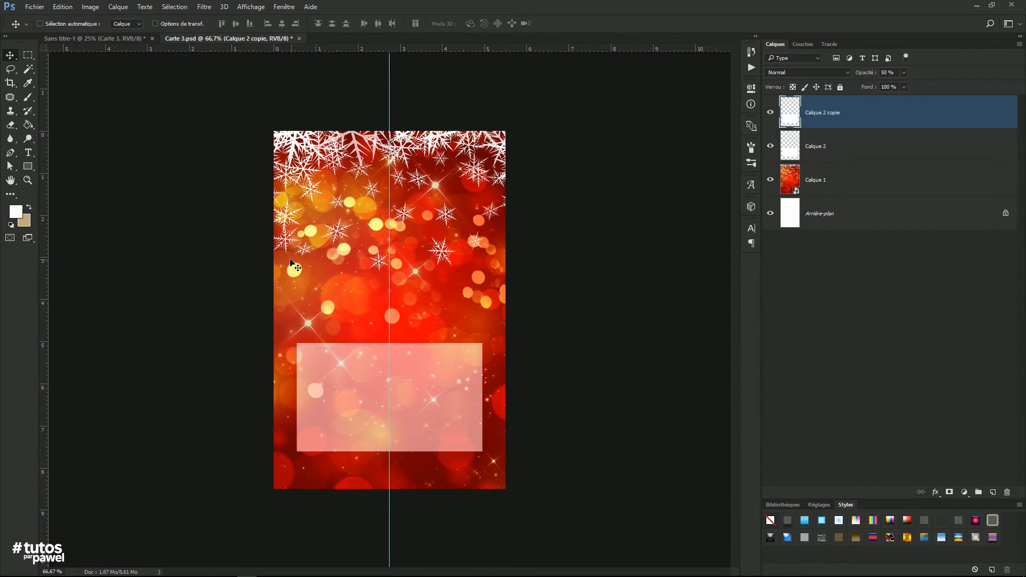
left_click(783, 181)
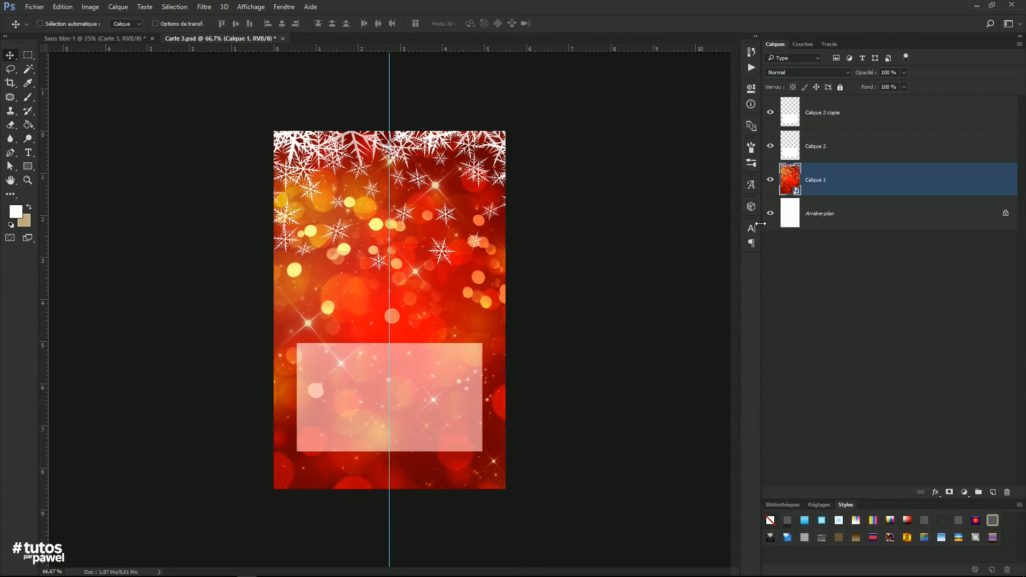
left_click(964, 492)
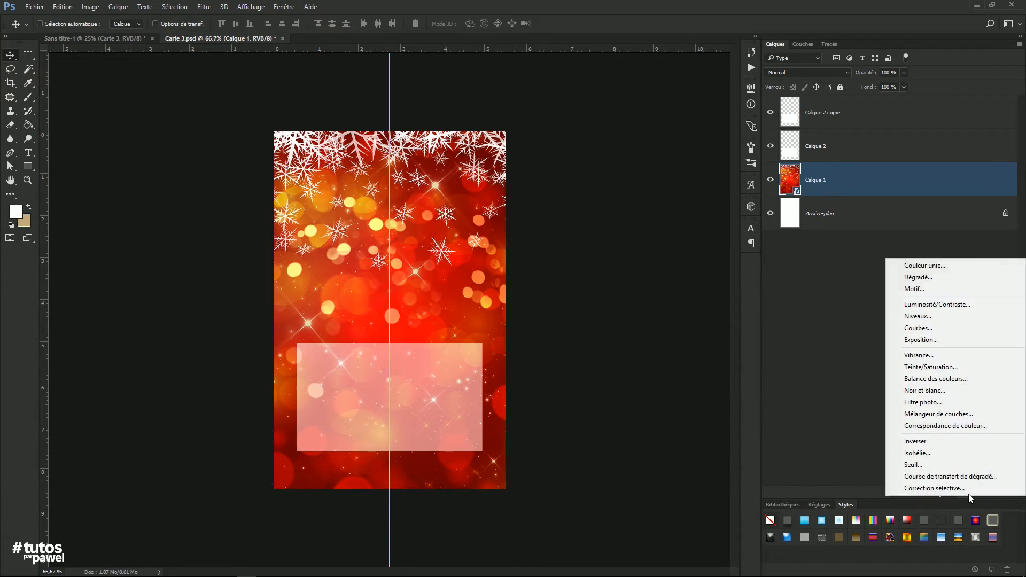
left_click(919, 368)
left_click_drag(622, 152, 580, 152)
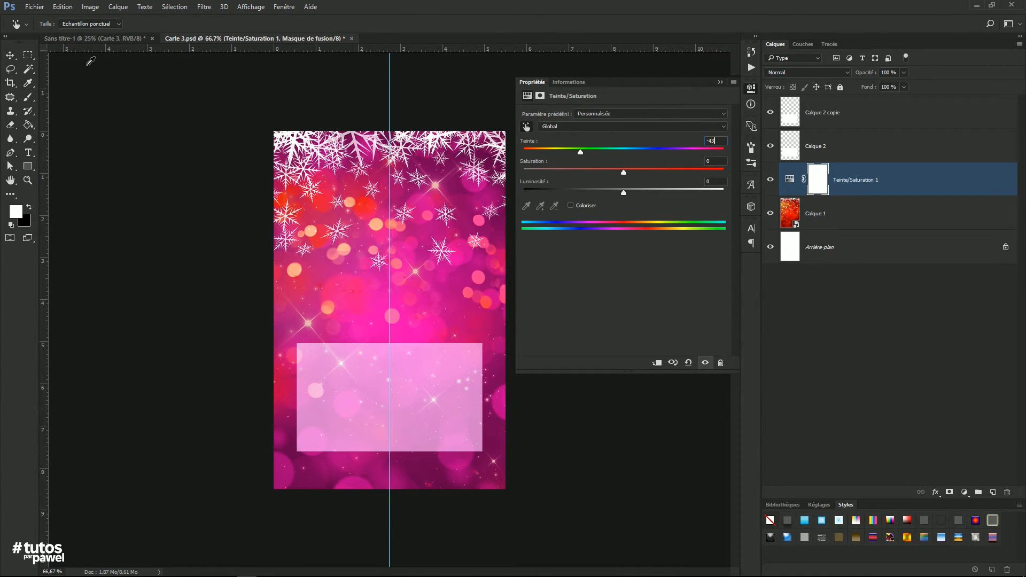
Save the recolored embedded Carte 3 document, return to the Sans titre-1 sheet and collapse the adjustment properties.
left_click(34, 7)
left_click(53, 122)
left_click(120, 39)
left_click(719, 82)
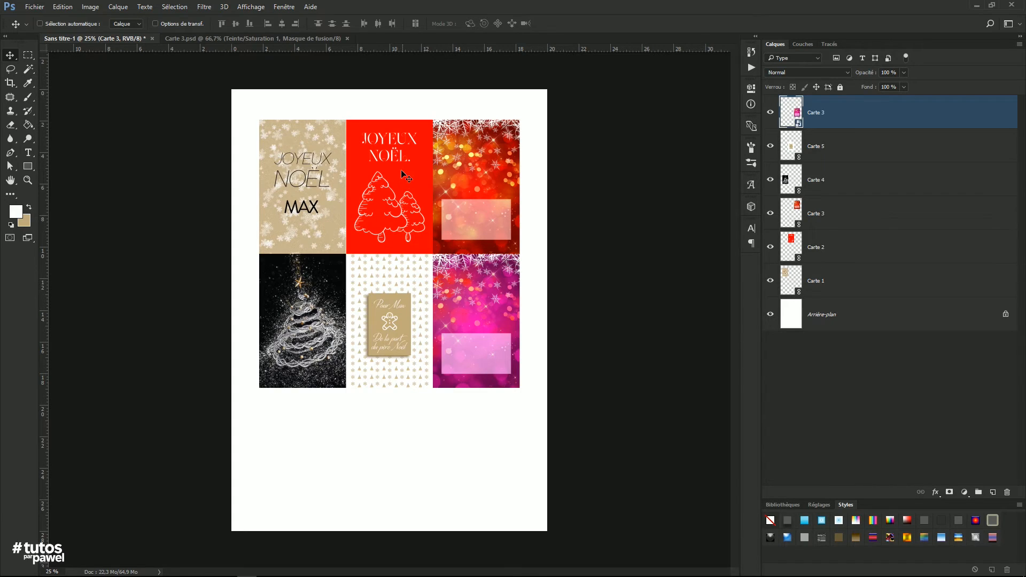
Duplicate the linked Carte 2 layer twice and place the copies in the third row's first and second positions.
left_click(818, 250)
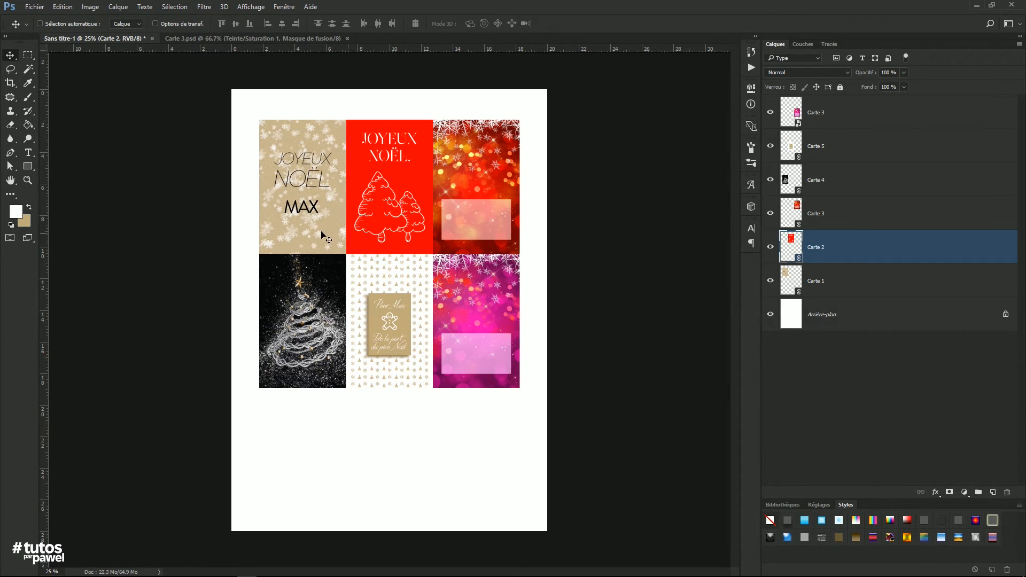
key("ctrl+j")
key("ctrl+j")
left_click_drag(393, 166, 306, 434)
left_click(798, 283)
left_click_drag(402, 155, 401, 423)
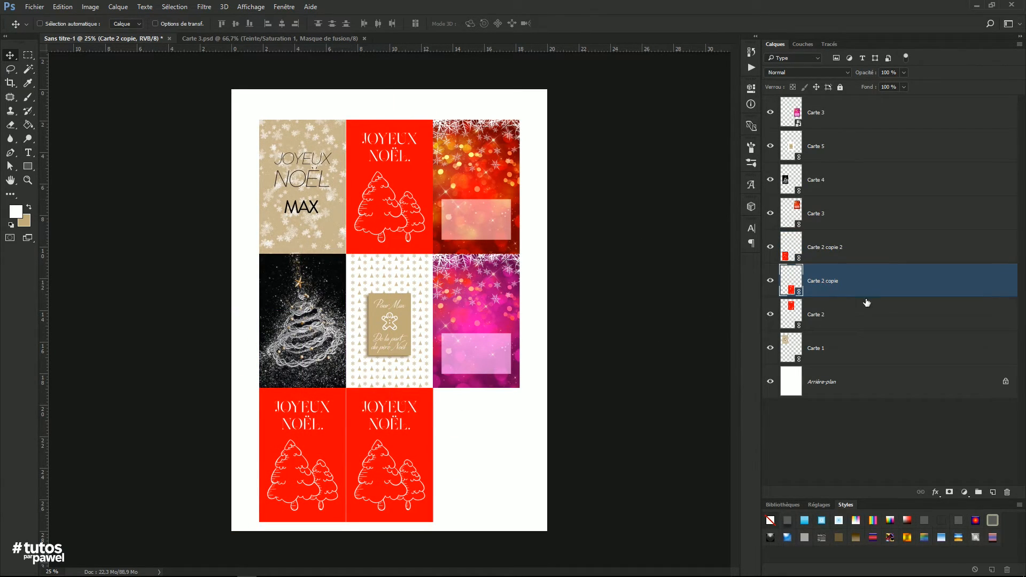
Open the linked Carte 2 copy's source document and change its Fond 1 fill color to green #2a902a.
double_click(793, 285)
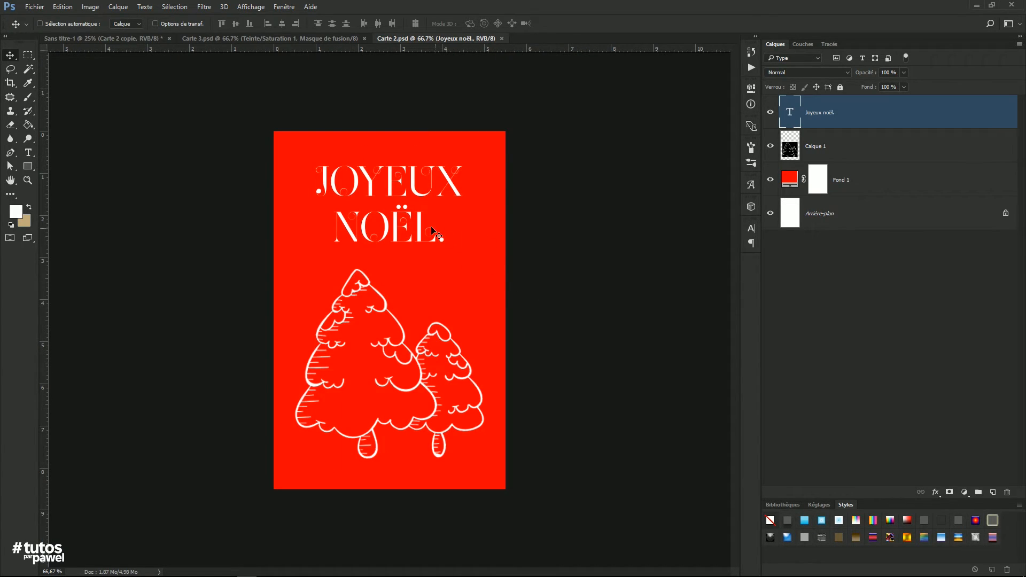
left_click(29, 153)
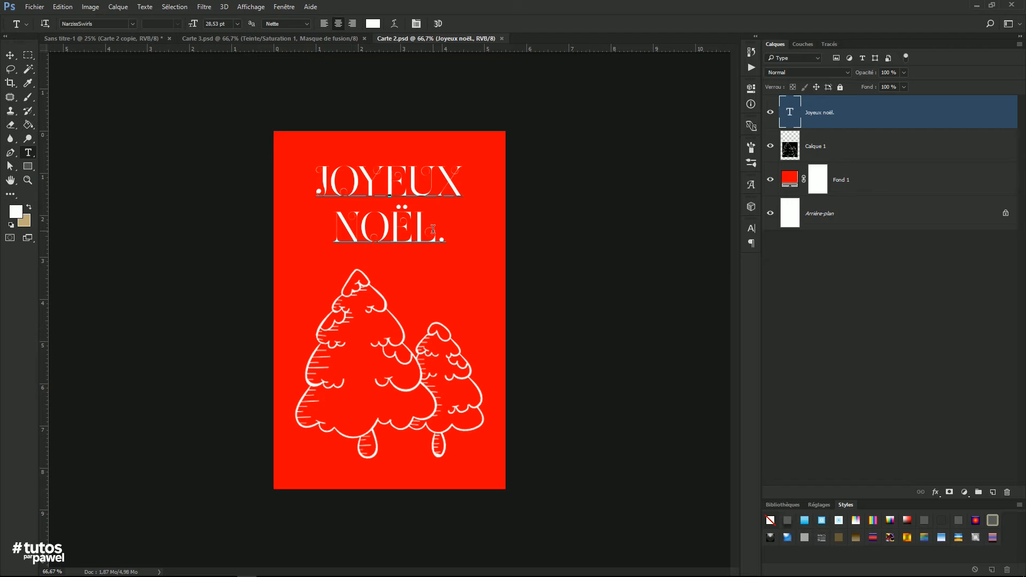
left_click_drag(433, 228, 449, 213)
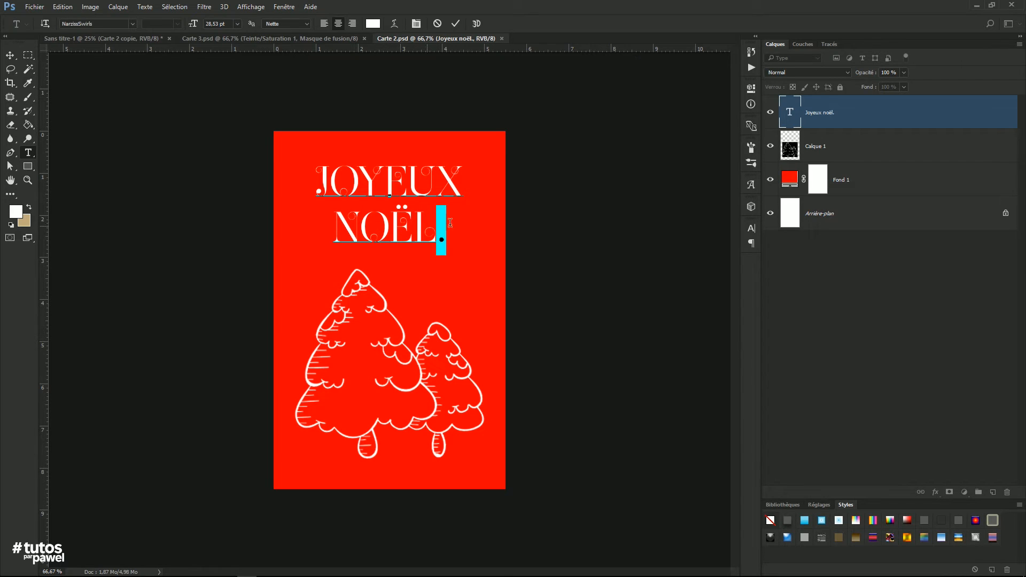
double_click(790, 179)
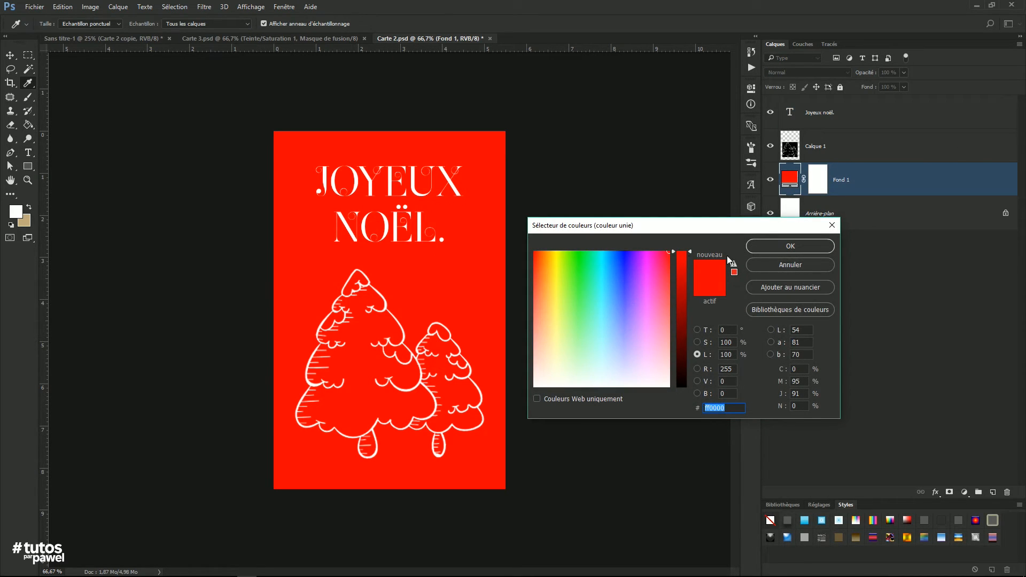
left_click_drag(598, 287, 578, 290)
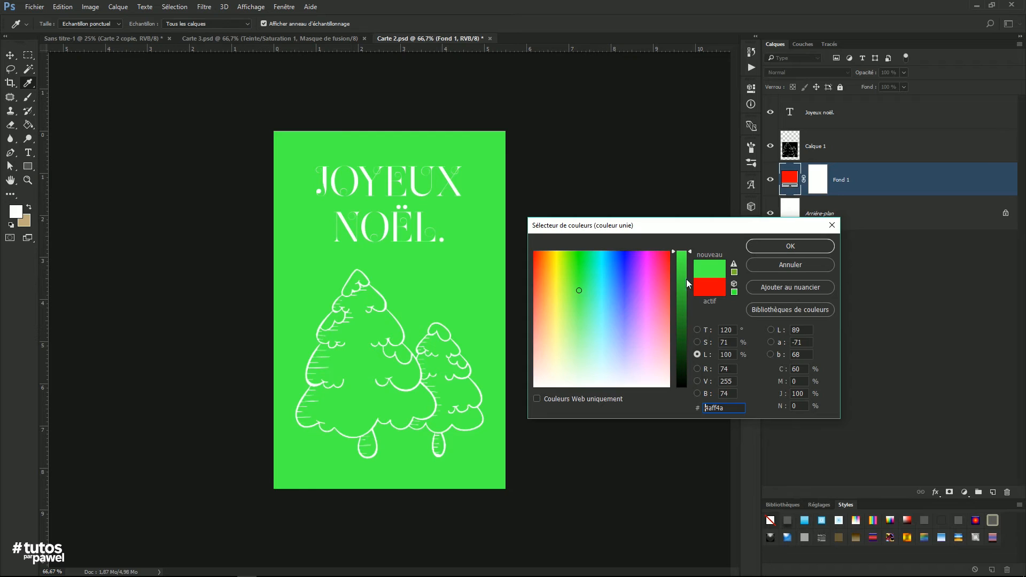
left_click_drag(686, 279, 677, 302)
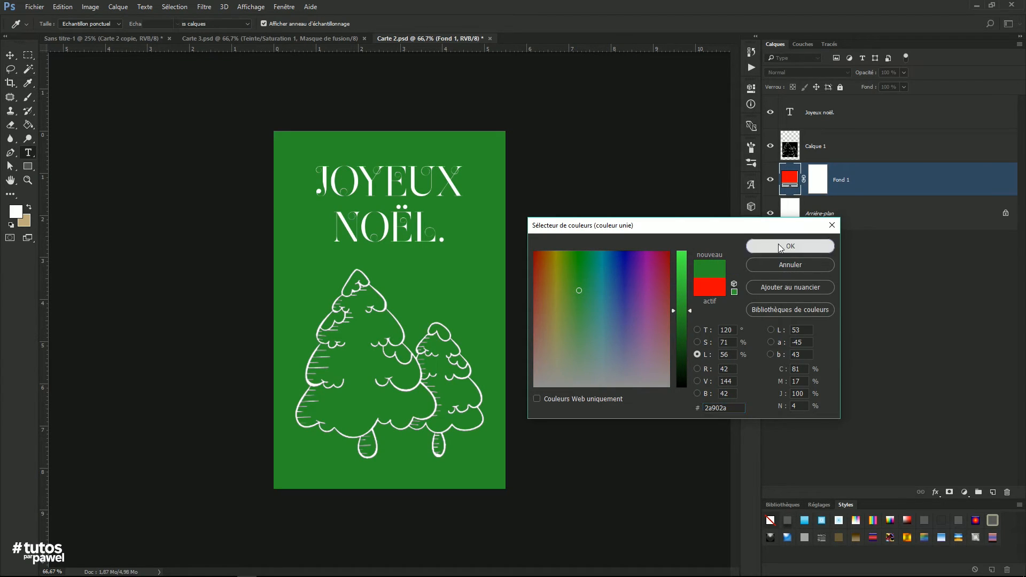
left_click(779, 245)
Save Carte 2.psd and return to the Sans titre-1 sheet.
left_click(35, 7)
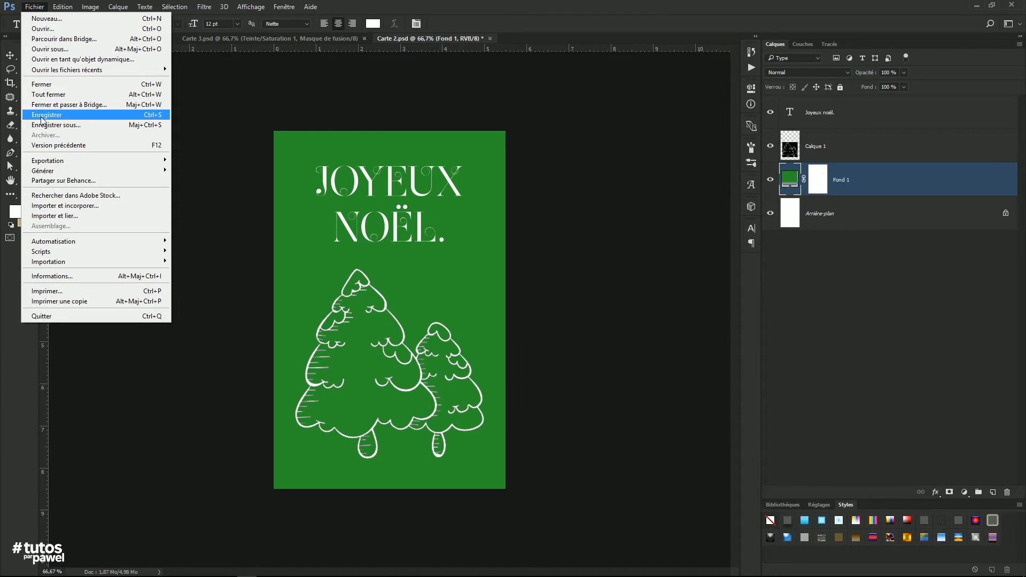
left_click(100, 114)
left_click(103, 38)
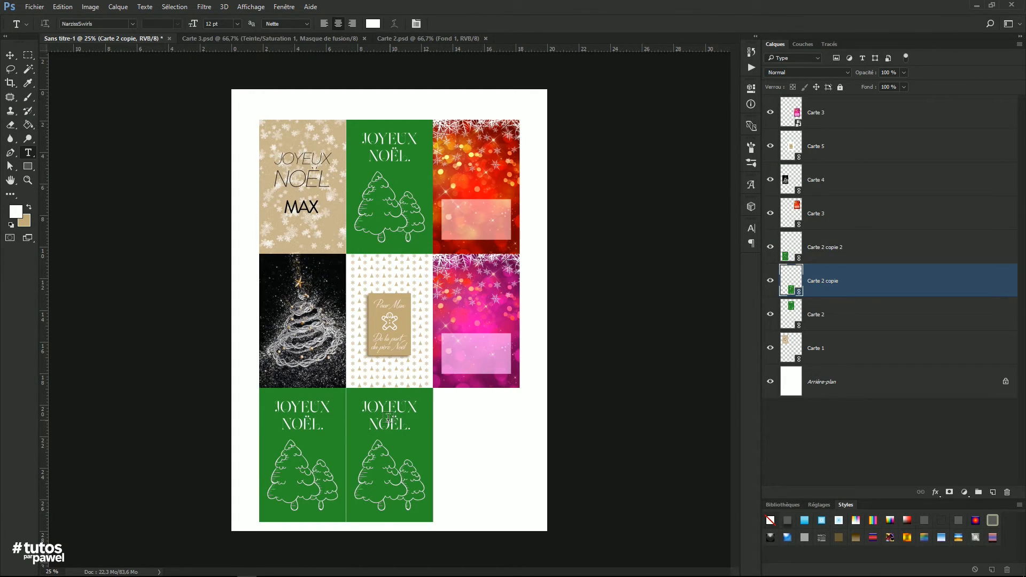
Delete the Carte 2 copy in the third row's middle position.
left_click(10, 55)
key("ctrl")
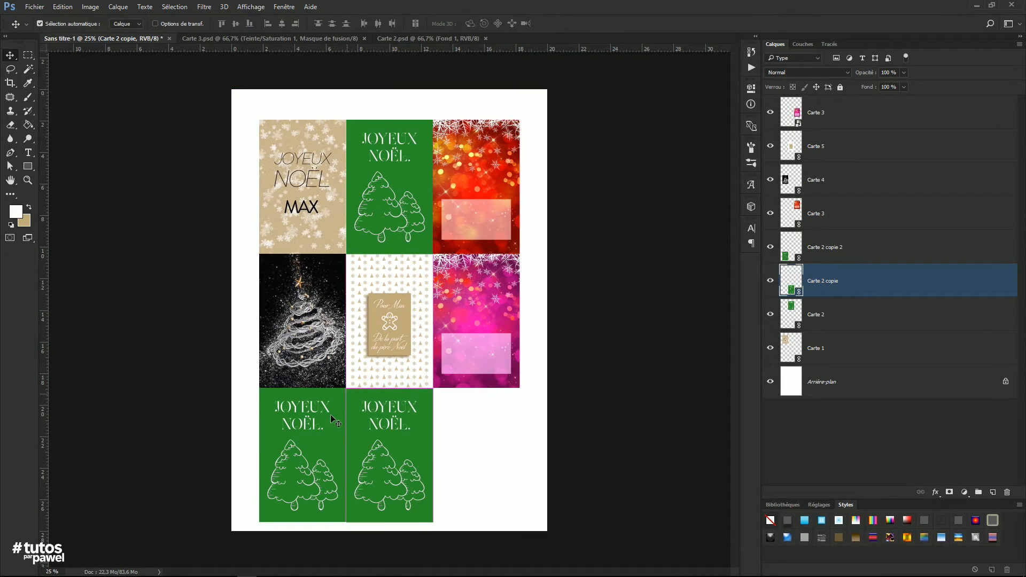
left_click(1007, 491)
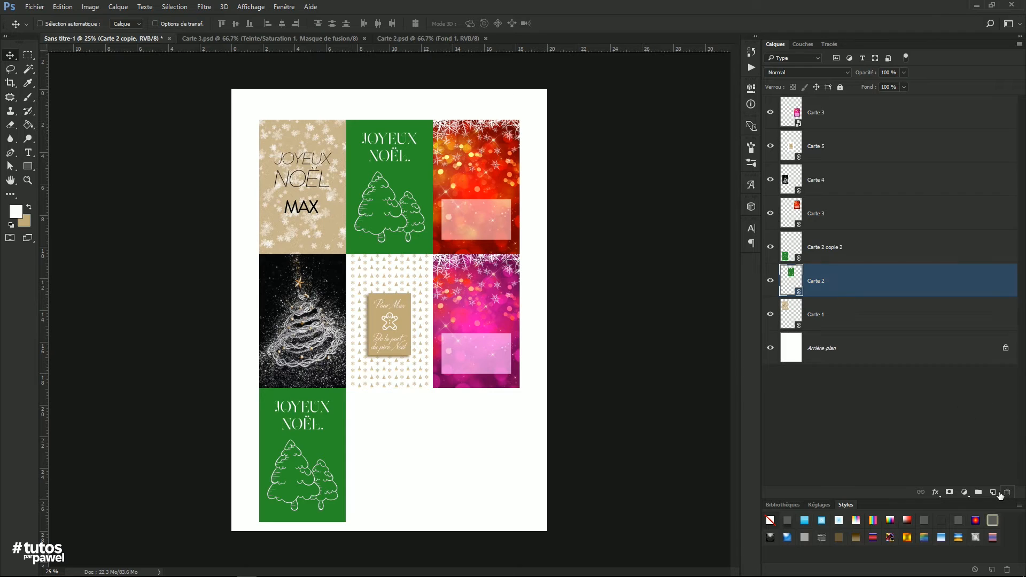
Duplicate the linked Carte 1 layer and place the copy in the third row's middle position.
key("ctrl")
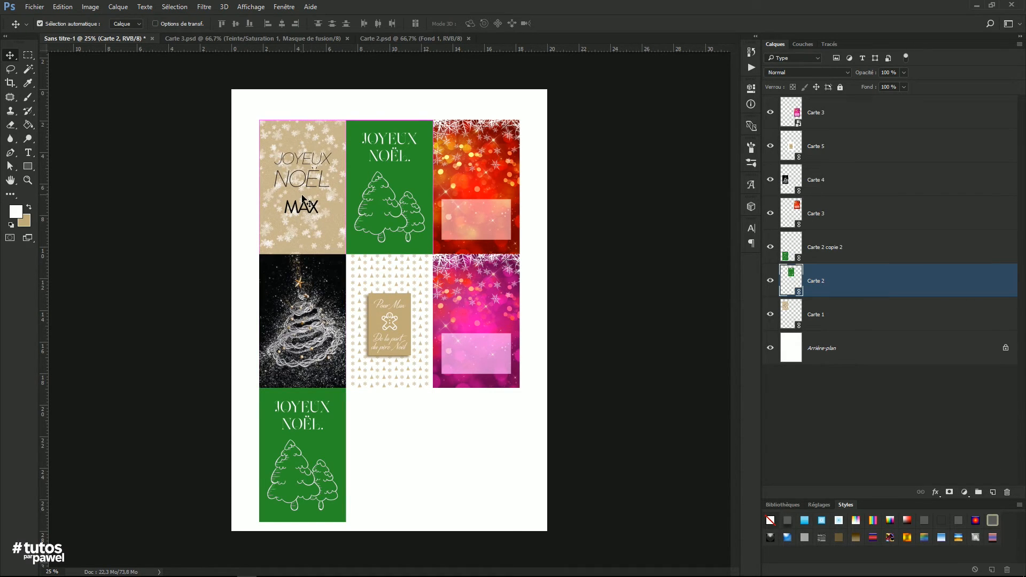
left_click(306, 203, "ctrl")
left_click_drag(790, 319, 992, 492)
left_click_drag(315, 184, 408, 447)
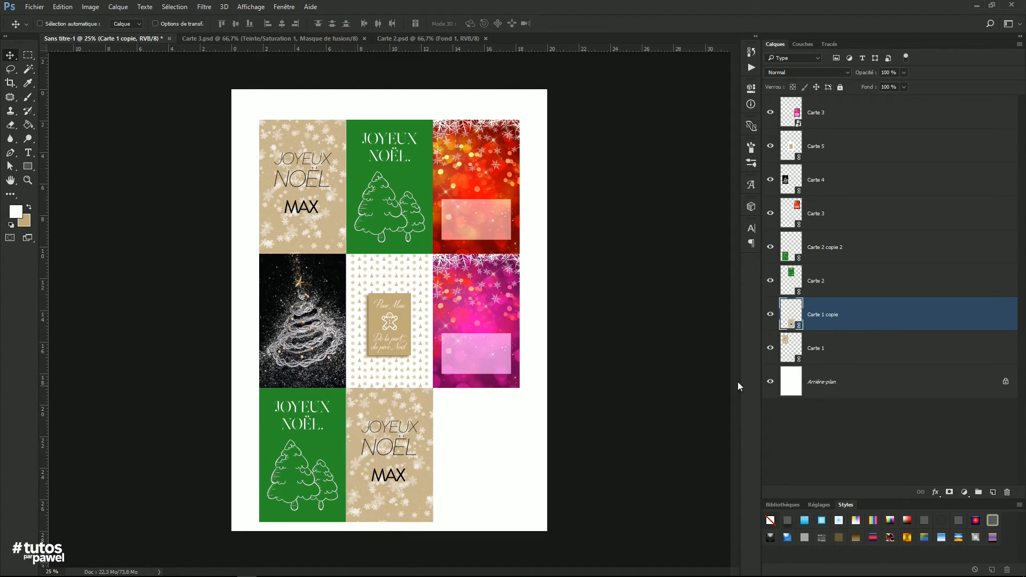
Place Carte 3.psd as an embedded object in the third row's last position, directly below the pink card.
left_click(822, 208)
left_click(36, 7)
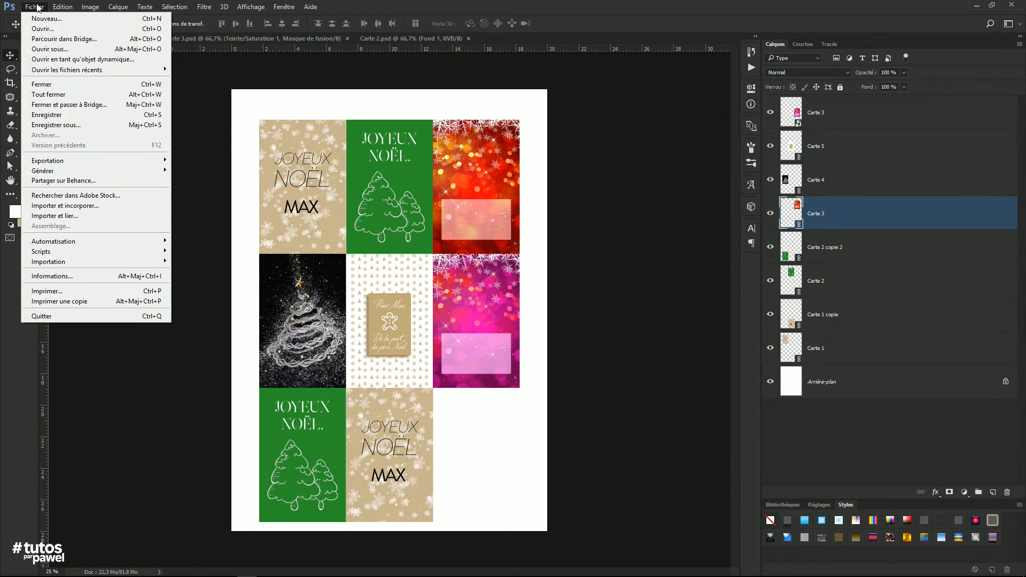
left_click(76, 209)
left_click(644, 202)
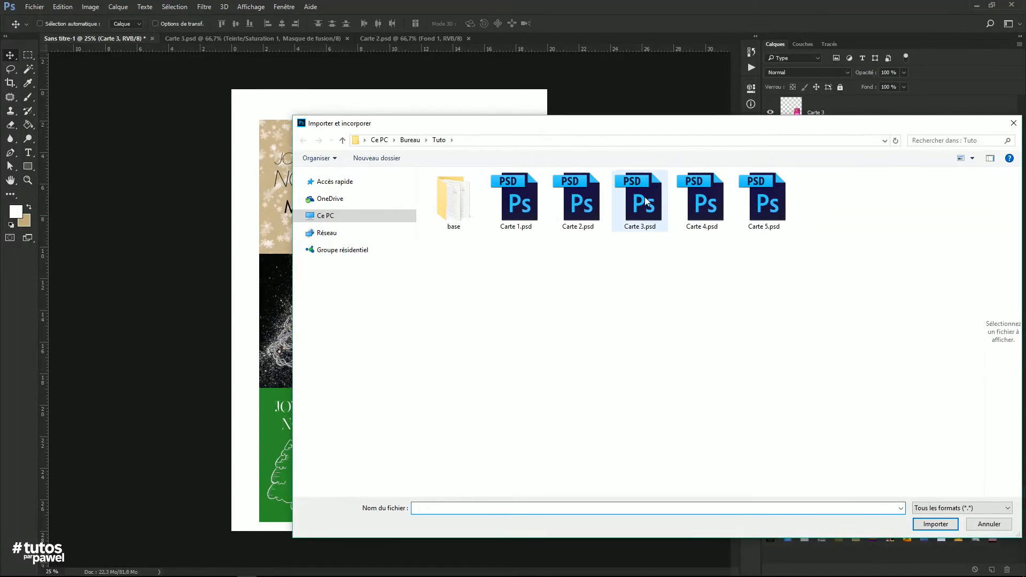
key("Return")
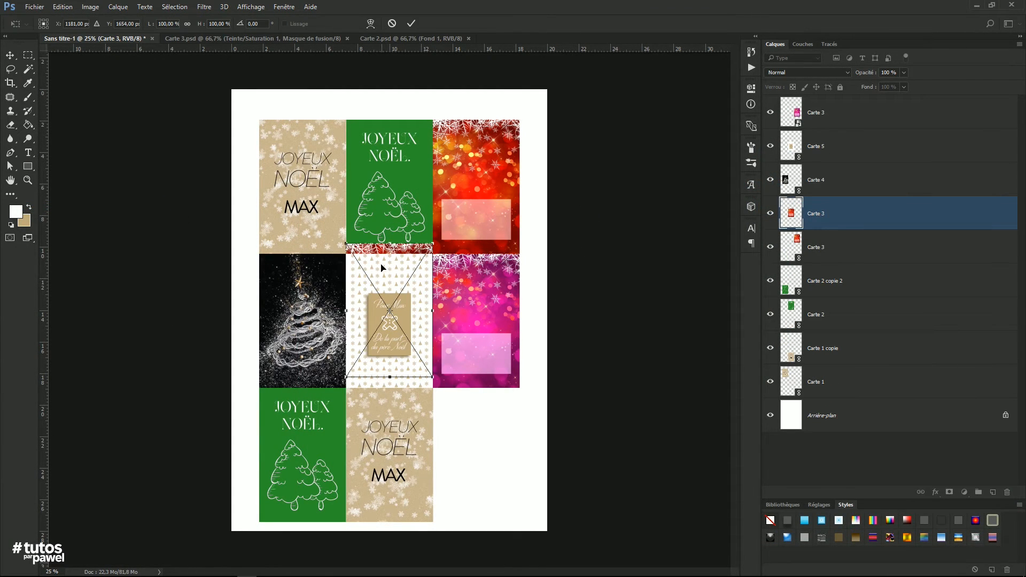
key("Return")
left_click_drag(374, 259, 461, 411)
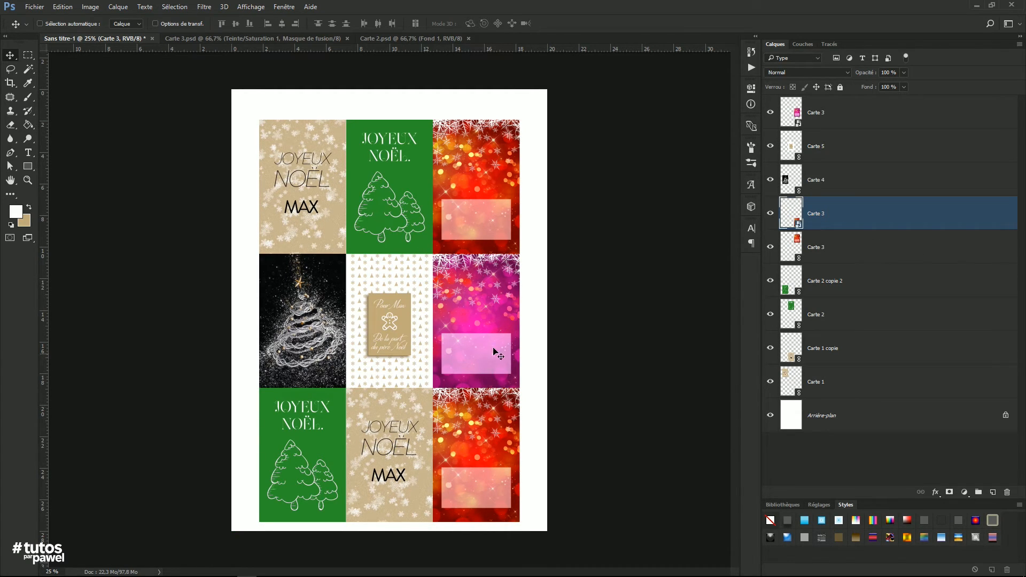
Open the new embedded card's source and add a Hue/Saturation adjustment above Calque 1, shifting the background to violet-blue with higher saturation.
double_click(790, 212)
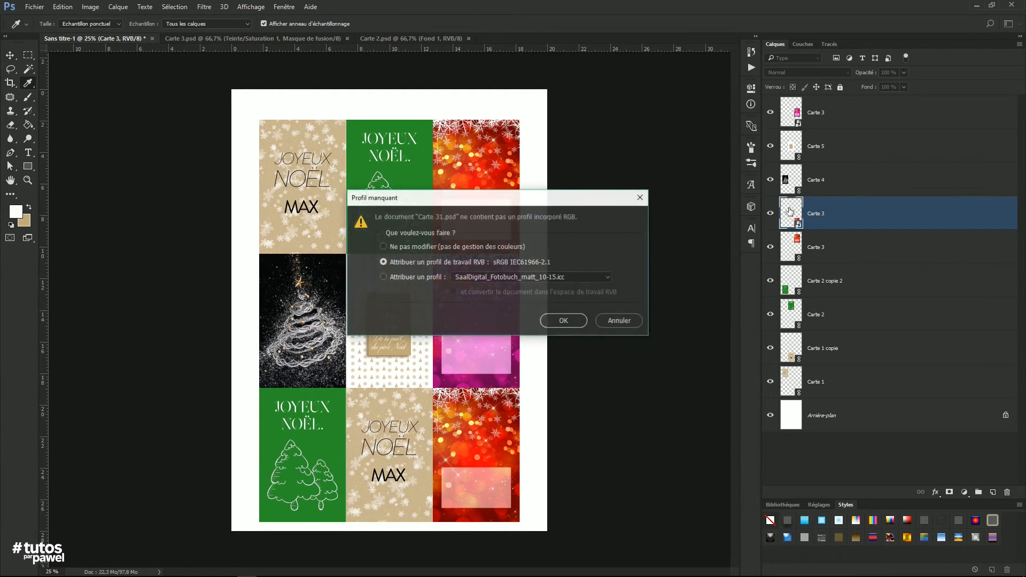
left_click(551, 318)
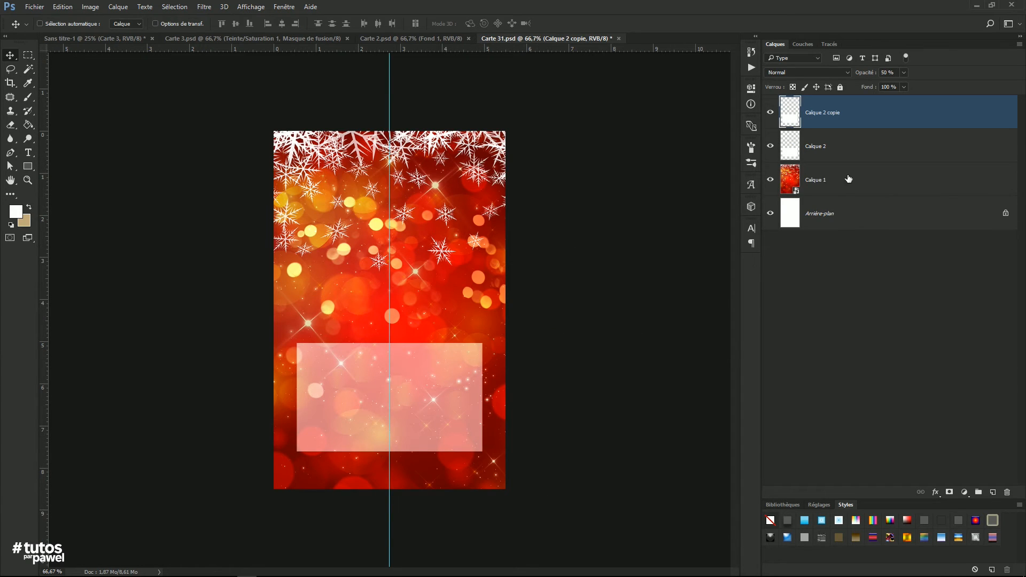
left_click(826, 188)
left_click(964, 491)
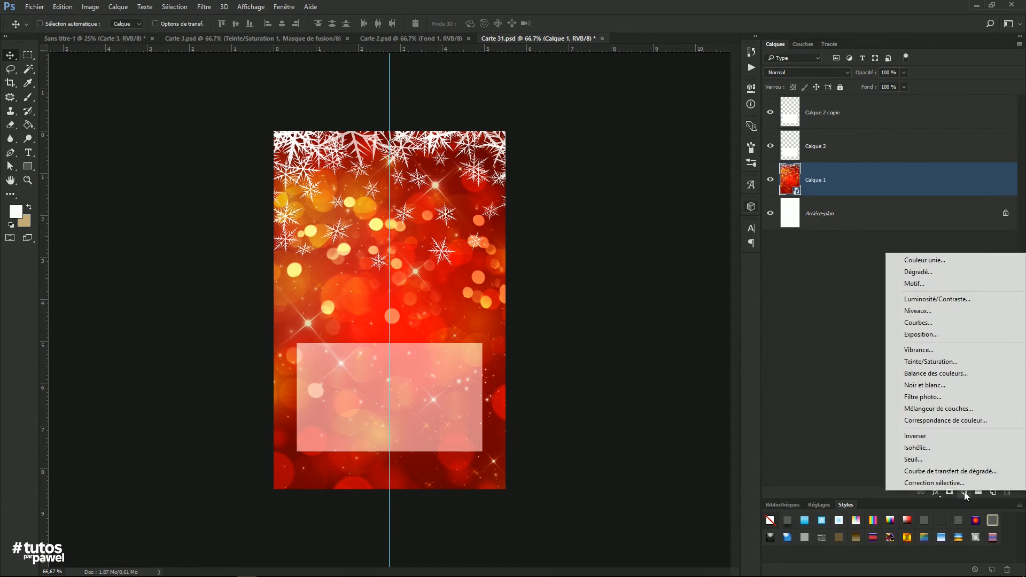
left_click(930, 362)
left_click_drag(623, 154, 558, 154)
left_click_drag(624, 172, 641, 172)
left_click(751, 88)
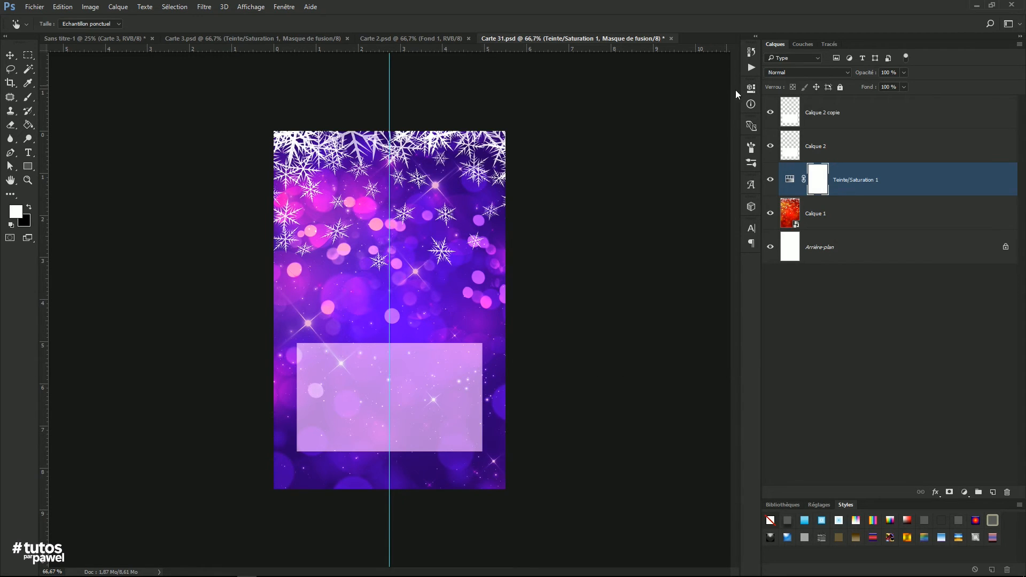
Set the Calque 2 copie layer's opacity to 64 %, save the embedded card and return to the Sans titre-1 sheet.
left_click(798, 111)
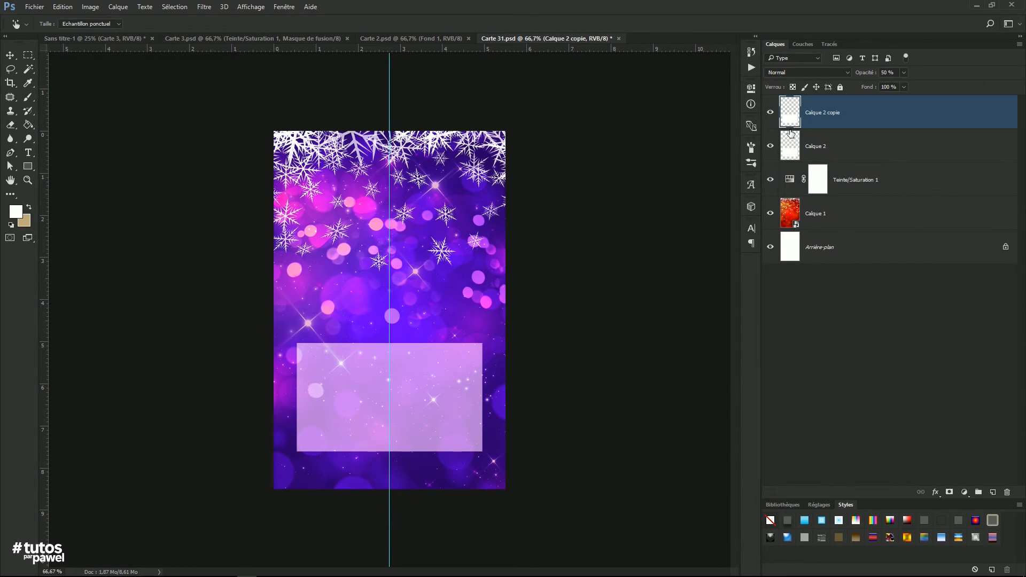
left_click_drag(867, 75, 874, 75)
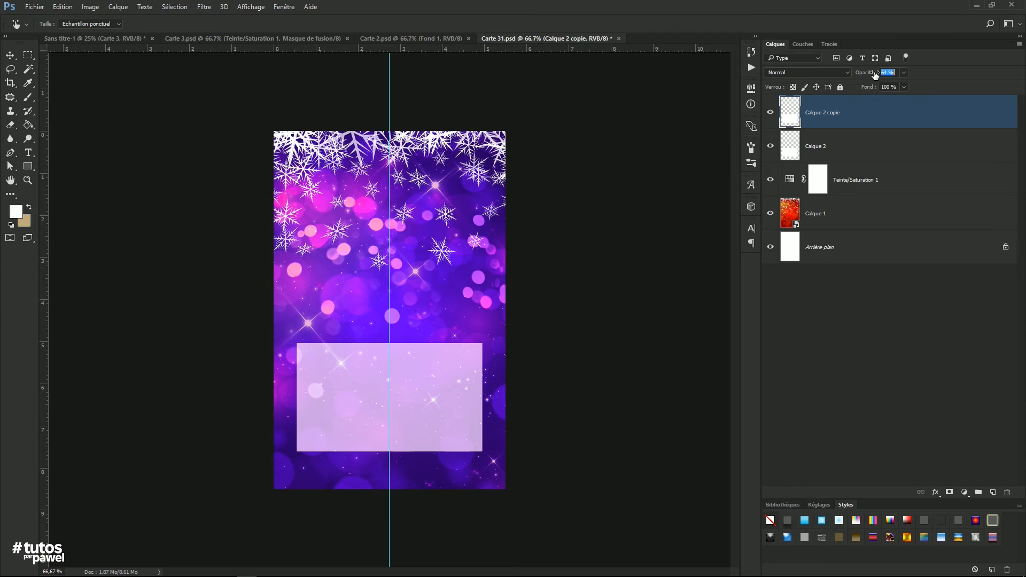
left_click(35, 7)
left_click(58, 103)
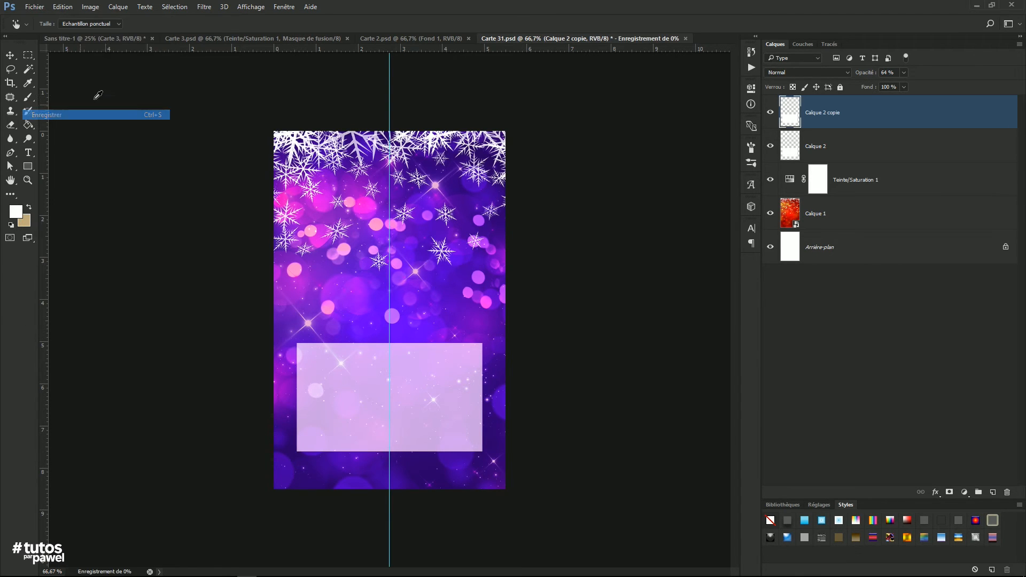
left_click(109, 39)
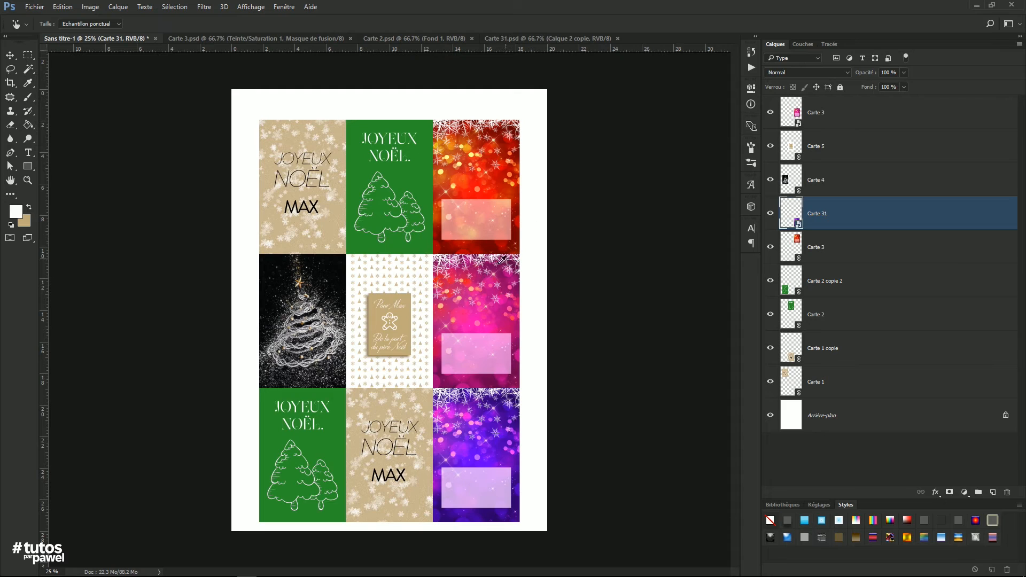
Select all nine card layers and move them up together to even out the sheet's top and bottom margins.
left_click(10, 55)
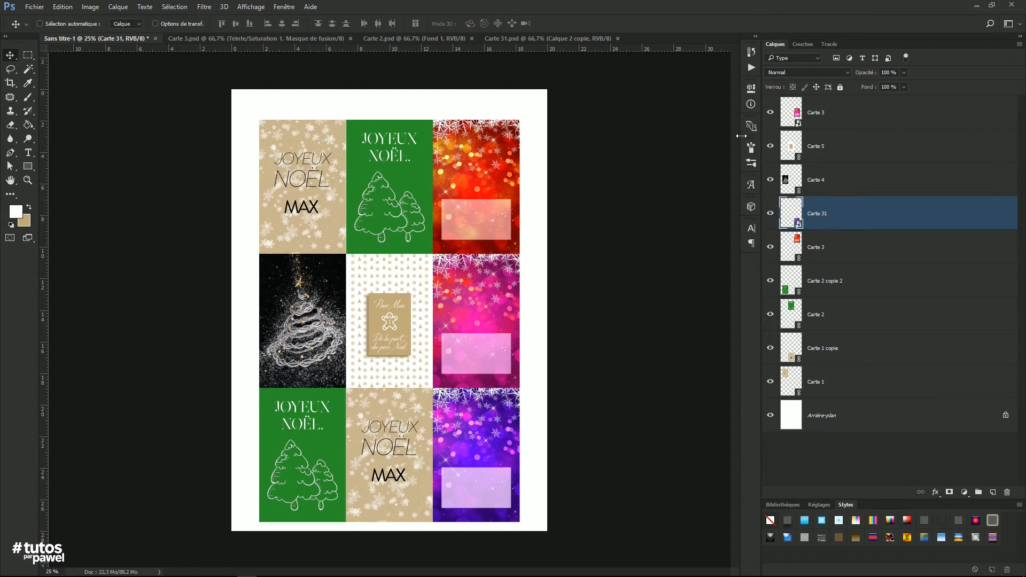
left_click(848, 113)
left_click(793, 369, "shift")
left_click_drag(455, 332, 456, 314)
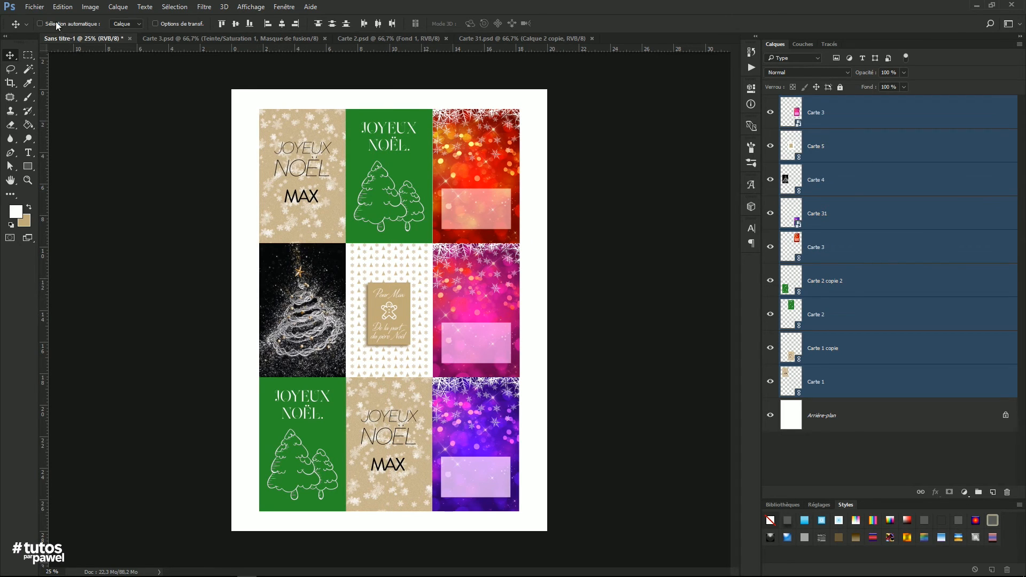
Save the nine-card sheet as a layered Photoshop file named "A4 impression cartes" in the Tuto folder.
left_click(34, 6)
left_click(52, 125)
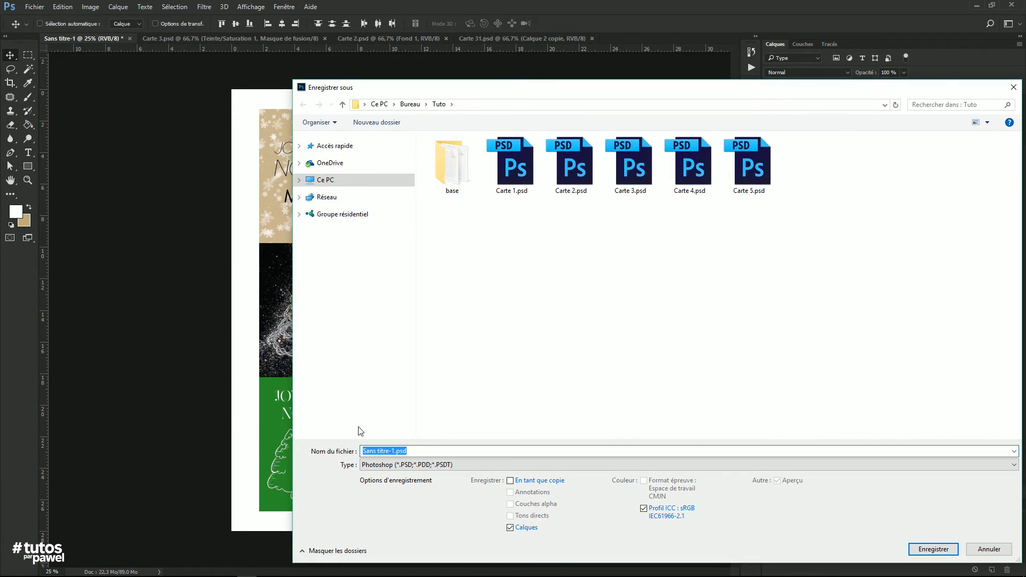
left_click(378, 451)
left_click_drag(393, 450, 362, 451)
type("All")
type("impression cartes")
key("Return")
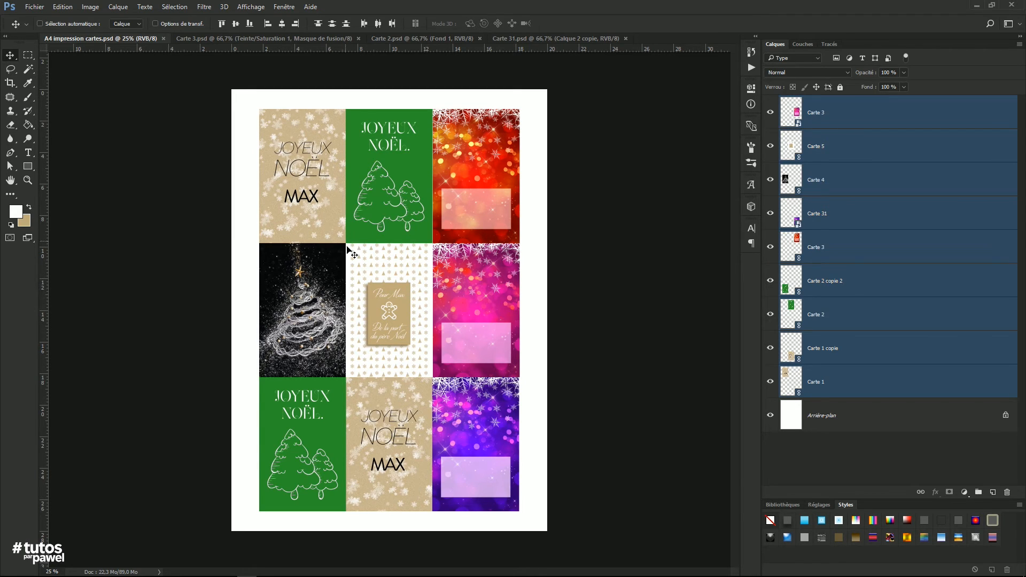
Add a layer mask to the Carte 4 layer holding the black Christmas tree card.
left_click(801, 193)
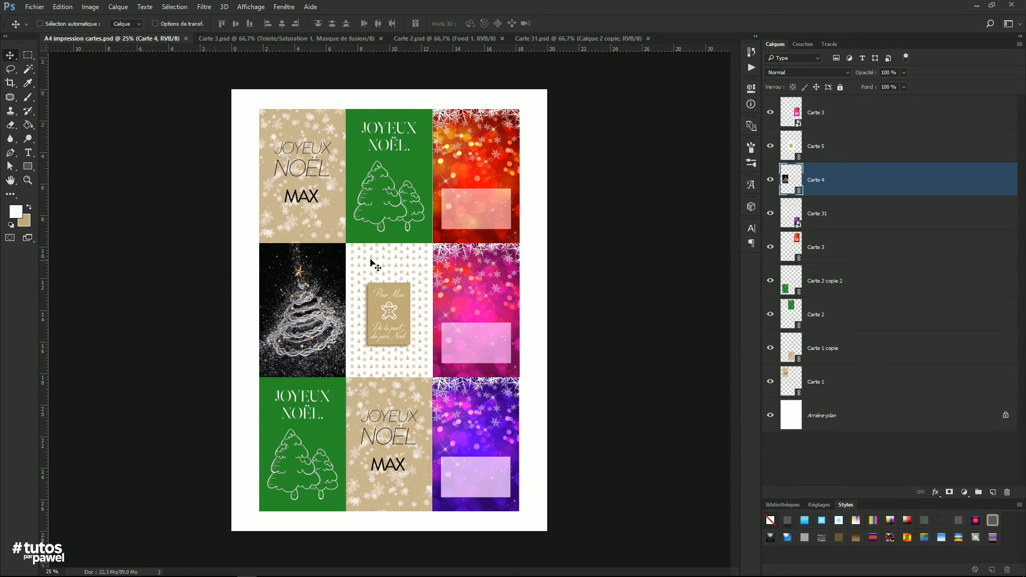
scroll(262, 277, "up", 2)
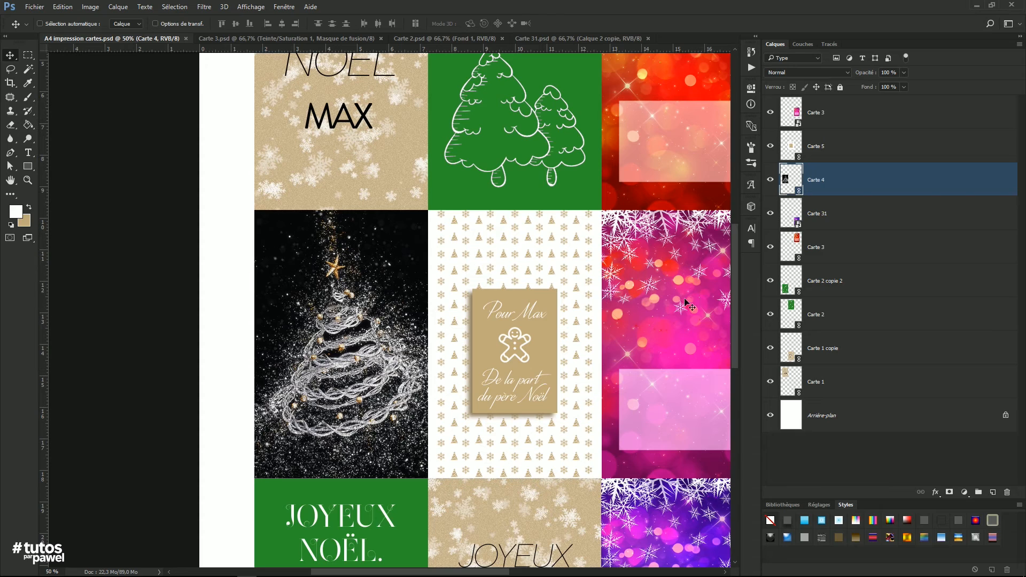
left_click(950, 492)
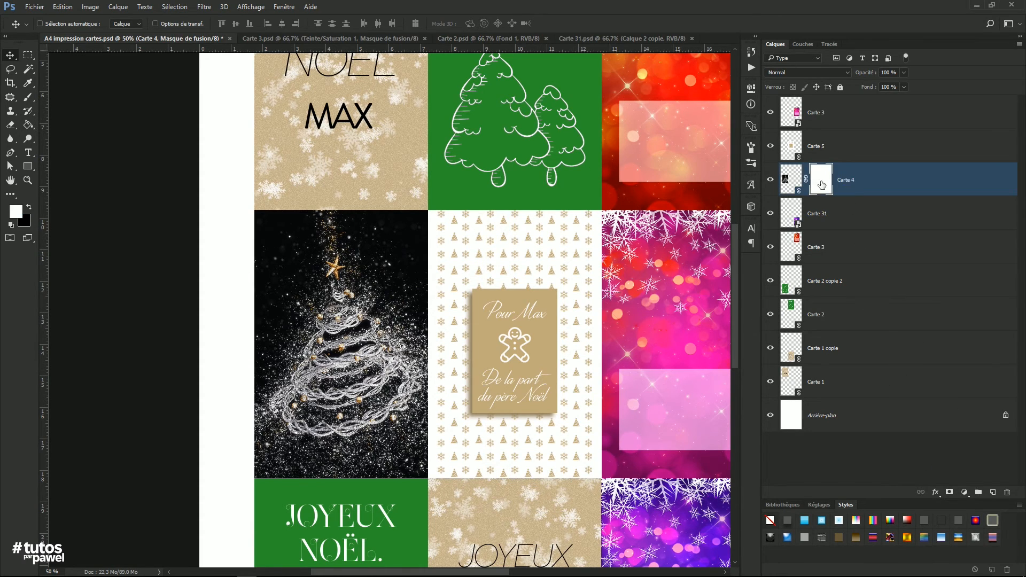
Draw a square selection, rotate it into a diamond, and use it to cut the black card's upper-left corner diagonally on the mask.
left_click(28, 55)
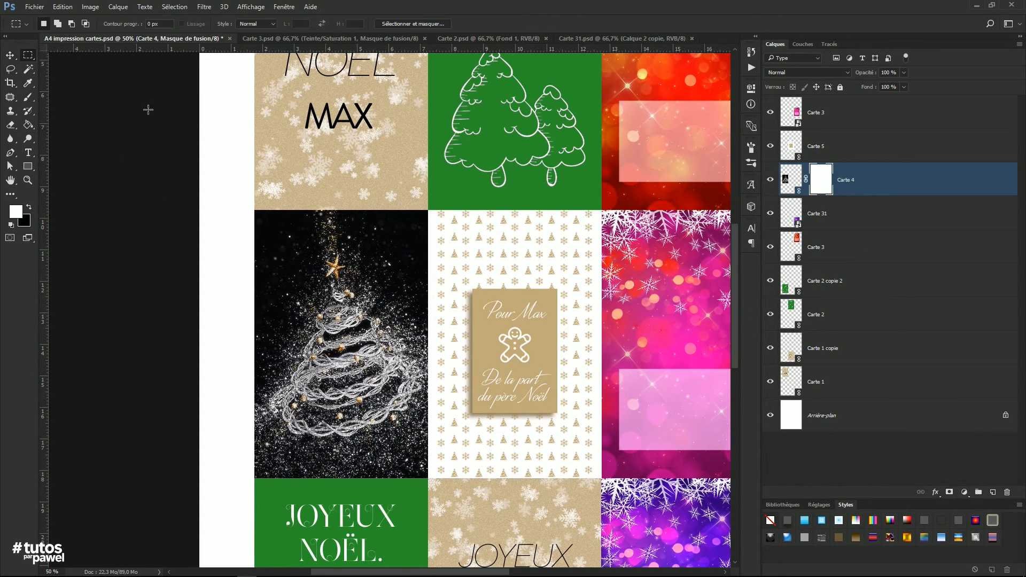
left_click_drag(255, 147, 342, 233)
left_click_drag(297, 184, 291, 239)
left_click(174, 6)
left_click(187, 184)
left_click_drag(357, 188, 243, 155)
key("Return")
left_click_drag(312, 238, 267, 192)
key("Delete")
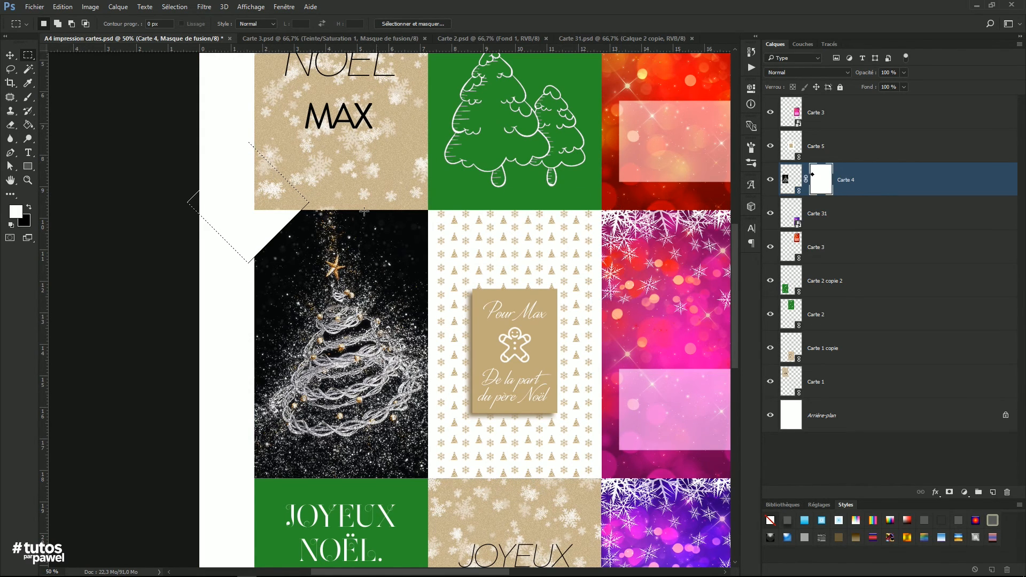
Move the diamond selection to the black card's upper-right corner, cut that corner on the mask too, and deselect.
left_click_drag(229, 218, 416, 225)
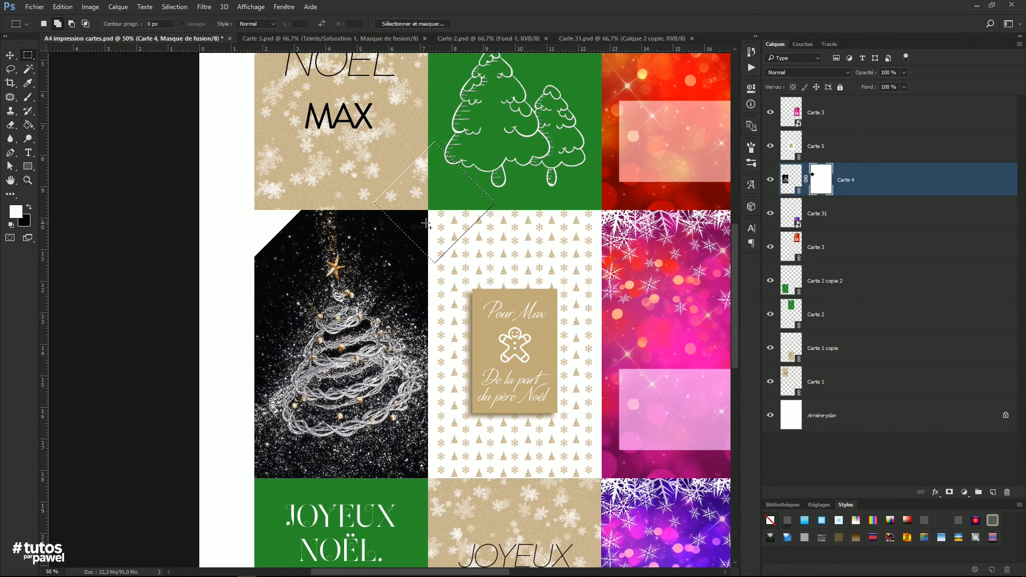
key("Delete")
key("ctrl+f")
key("ctrl+d")
left_click(198, 131)
scroll(378, 268, "down", 1)
scroll(377, 268, "down", 1)
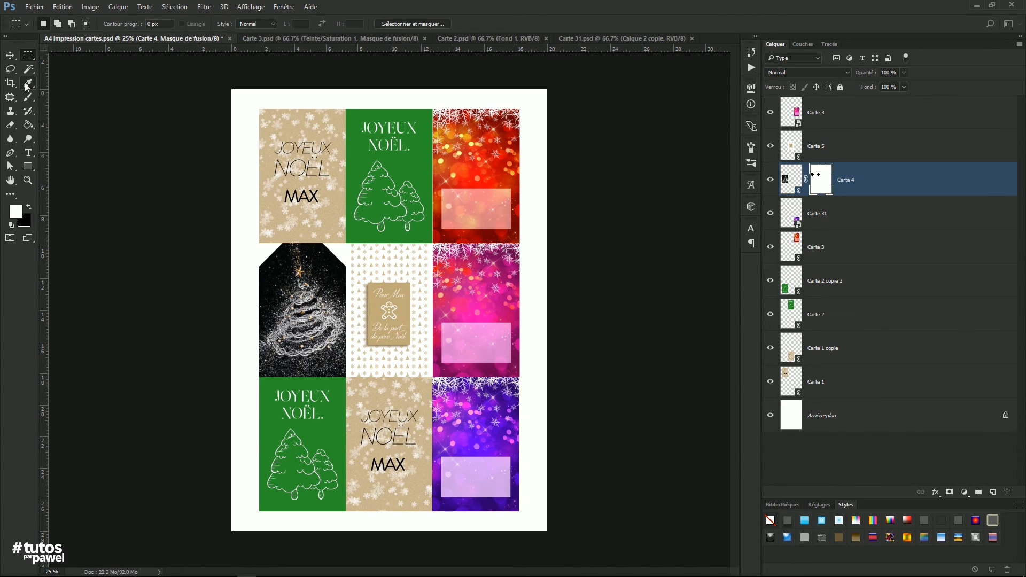
Select the red card's Carte 3 layer and draw a small circular selection centred near the card's upper edge.
right_click(35, 56)
left_click(63, 68)
scroll(315, 261, "up", 2)
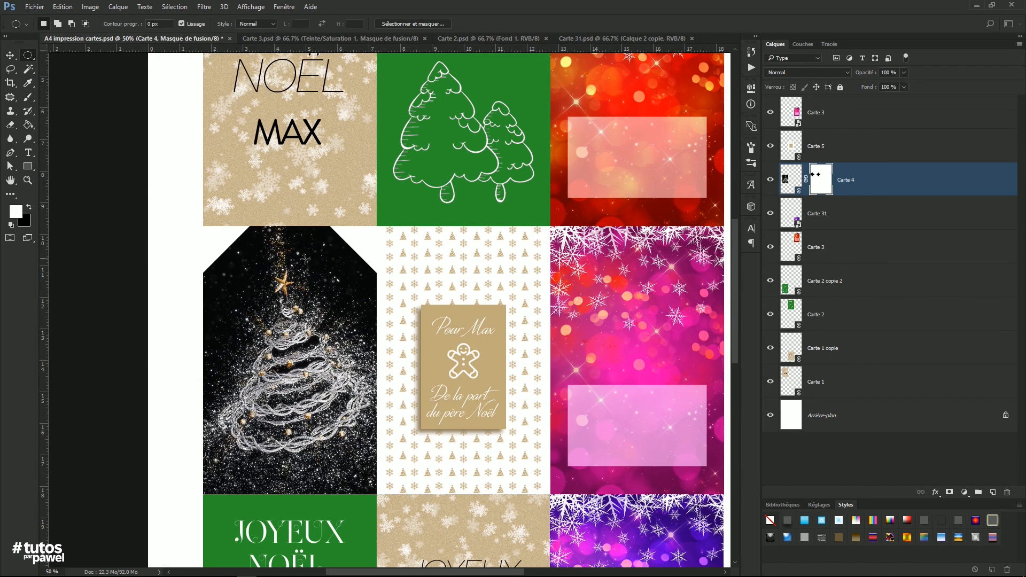
left_click(790, 247)
left_click_drag(603, 113, 434, 246)
left_click_drag(469, 122, 472, 125)
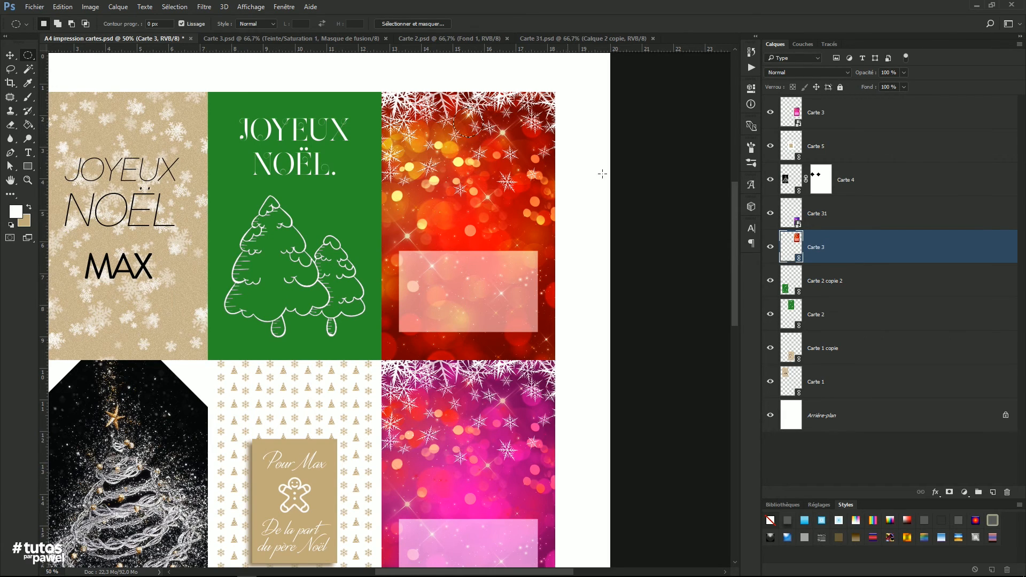
Add a layer mask to the red card from the circular selection and invert it to punch a round hole.
left_click(950, 492)
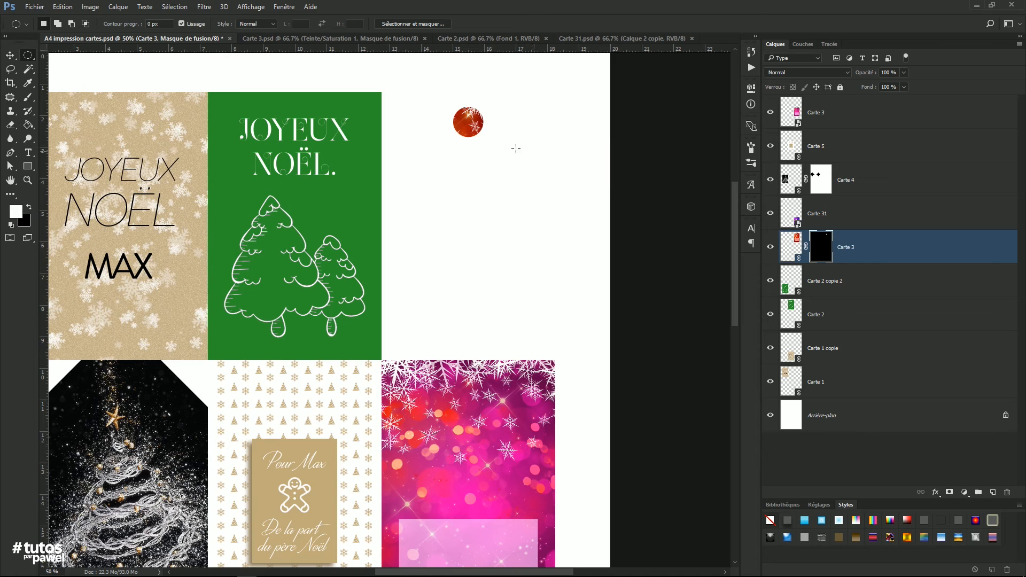
key("ctrl+i")
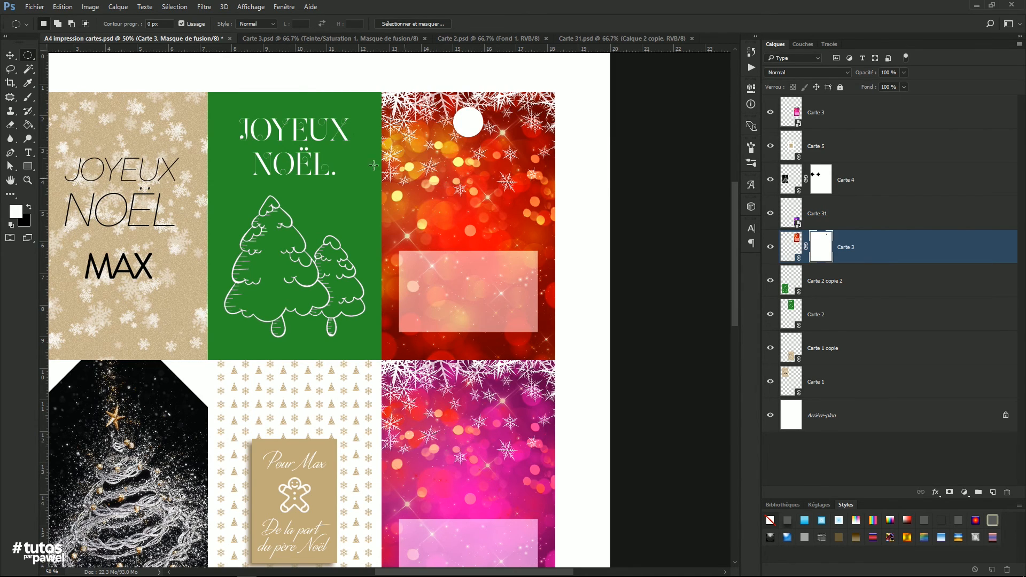
left_click(10, 55)
key("ctrl+minus")
key("ctrl+minus")
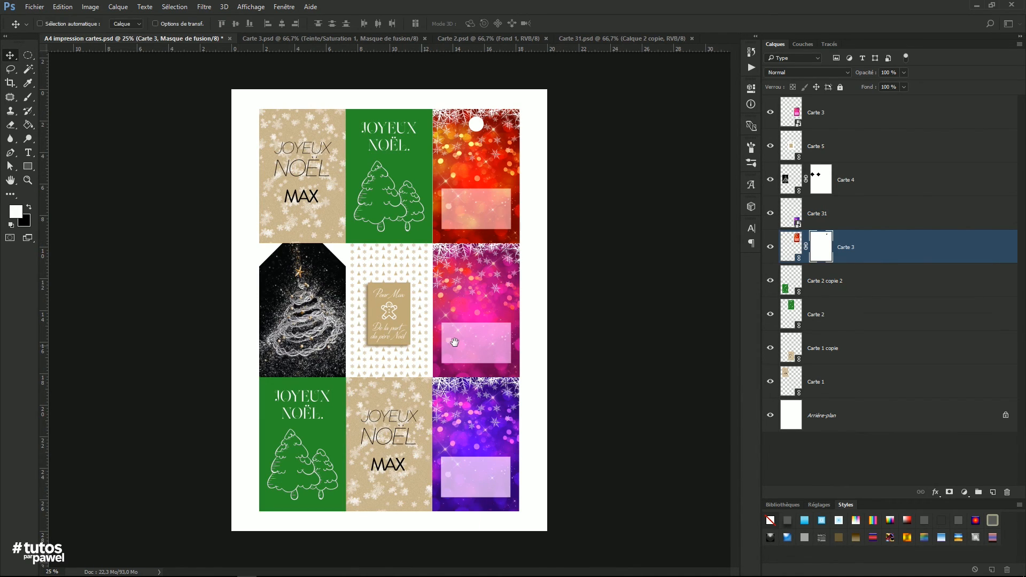